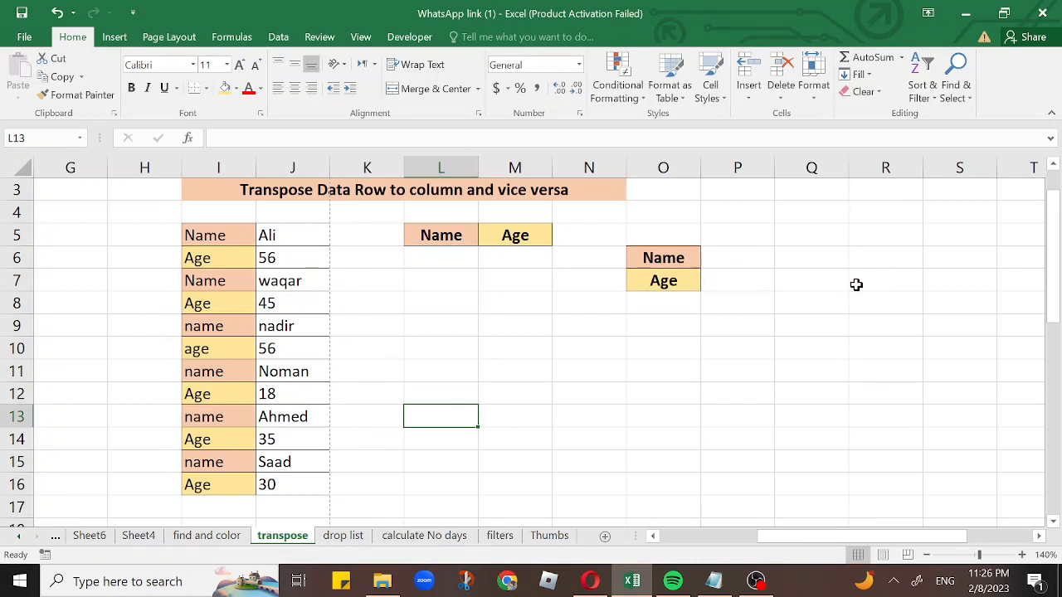
- Examine how the stacked names and ages in J5:J8 correspond to rows 6 and 7 under the Name and Age headers
left_click(449, 262)
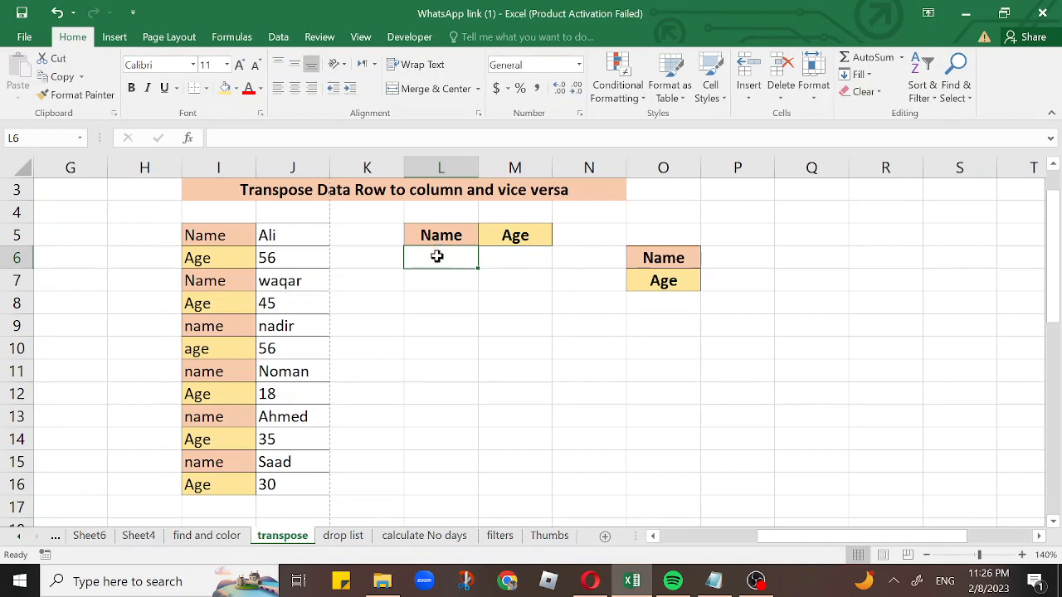
left_click(282, 237)
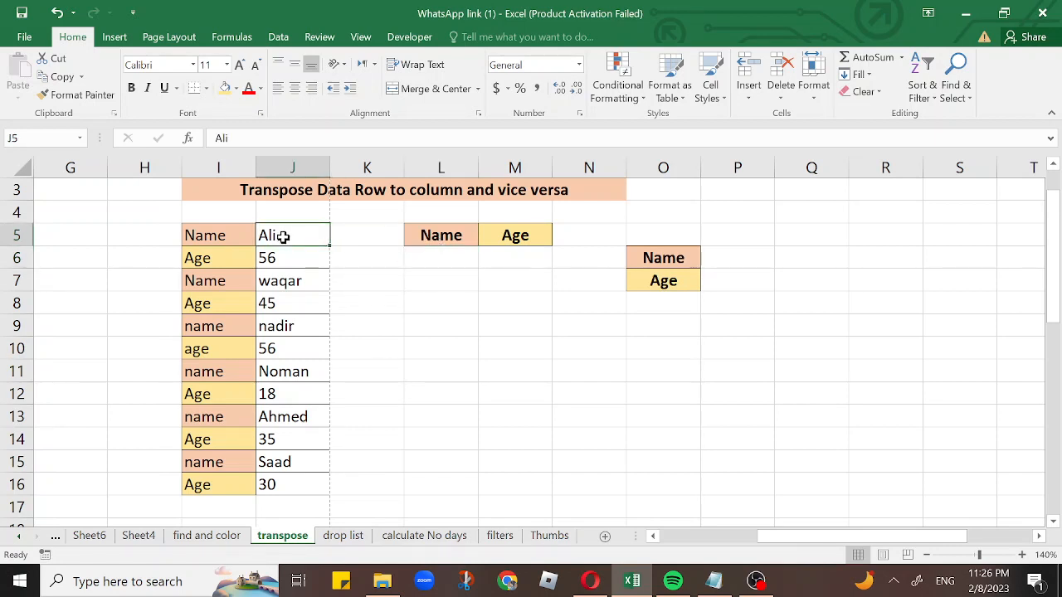
left_click(423, 261)
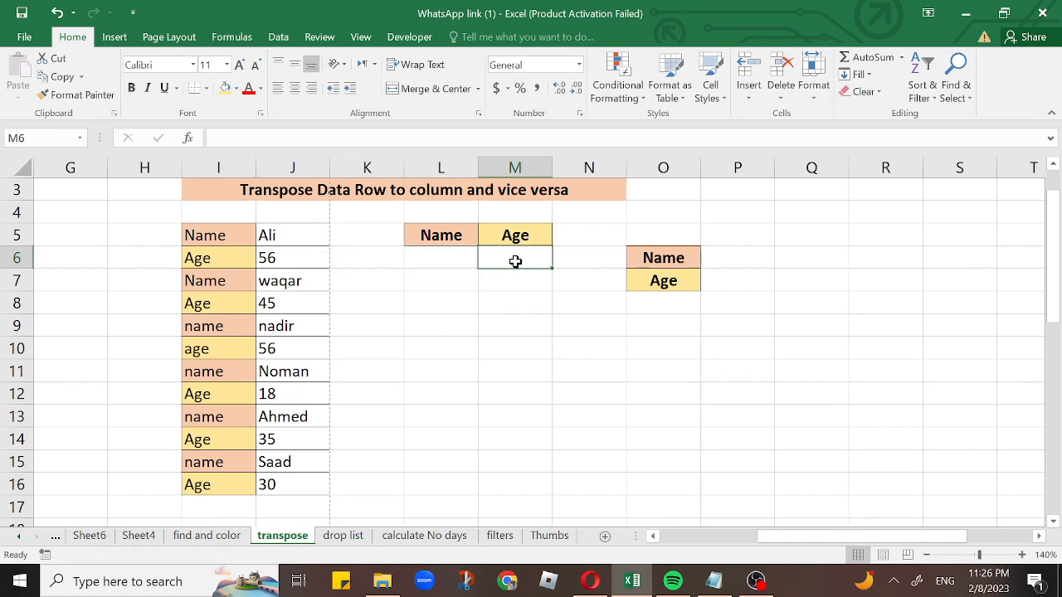
left_click(296, 259)
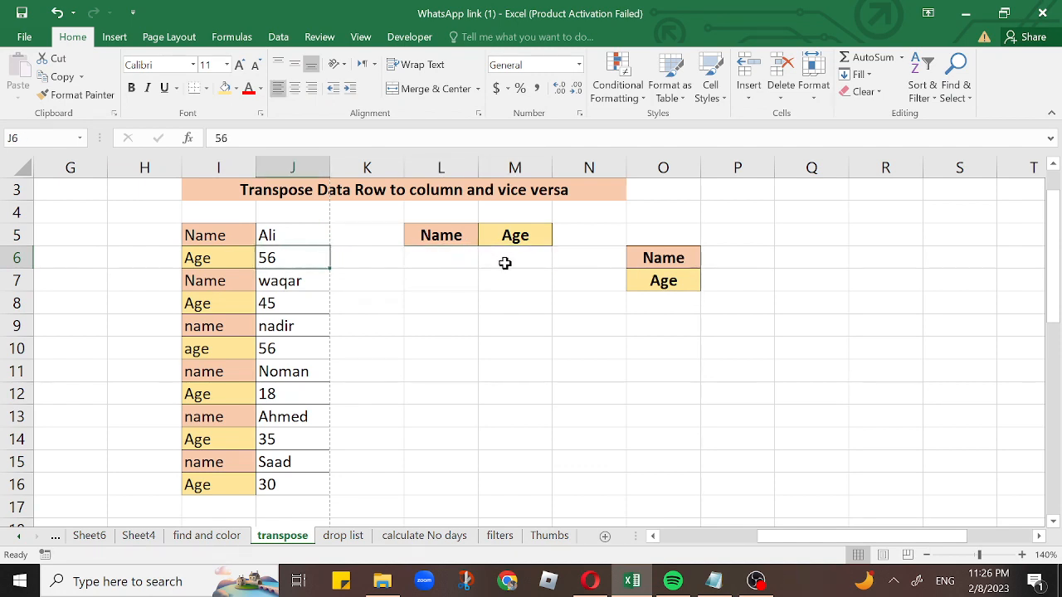
left_click(506, 260)
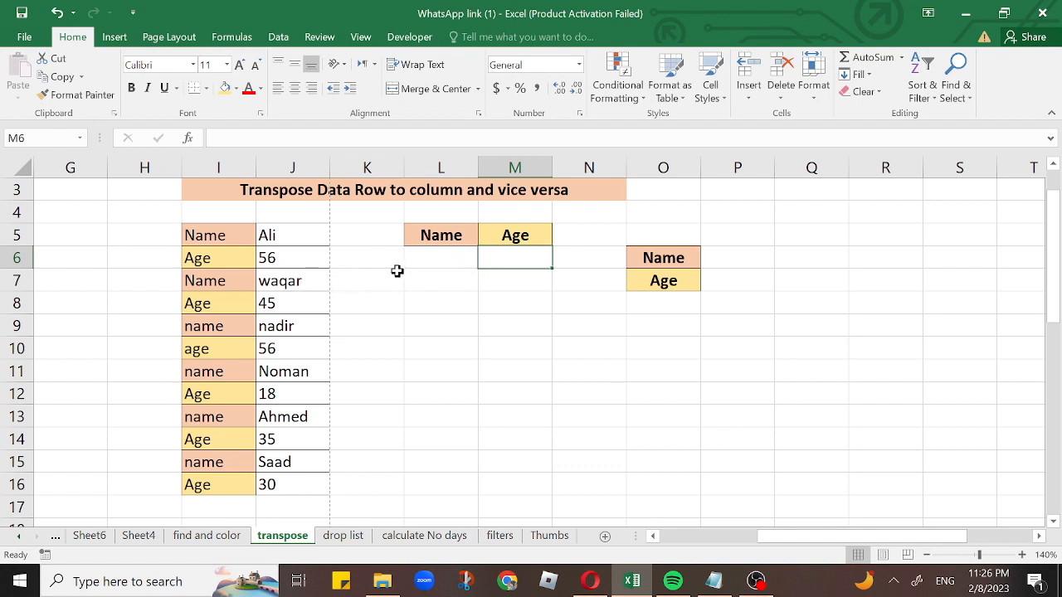
left_click(434, 280)
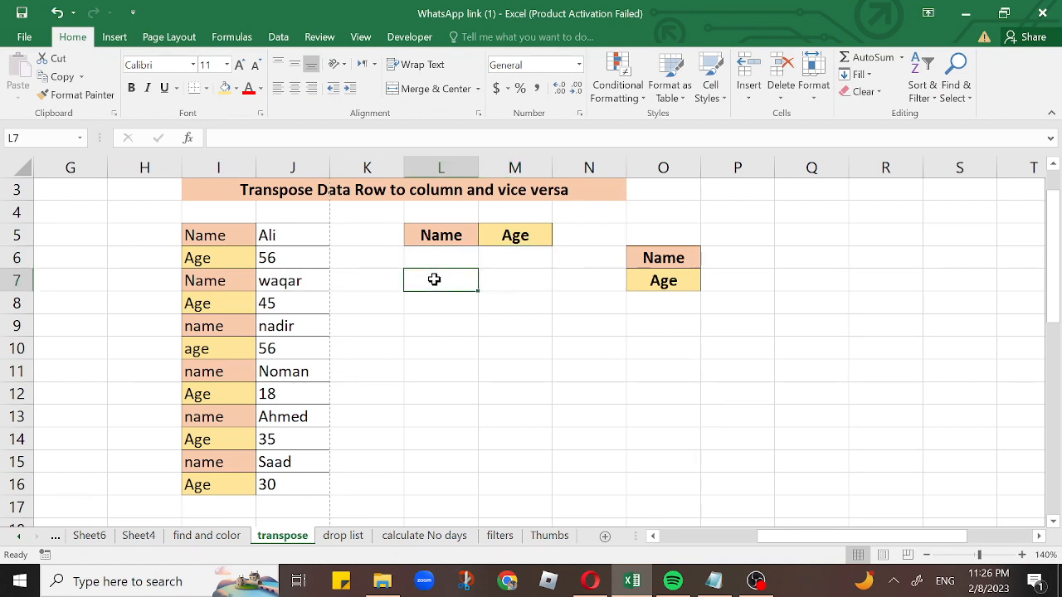
left_click(289, 282)
left_click(438, 278)
left_click(312, 300)
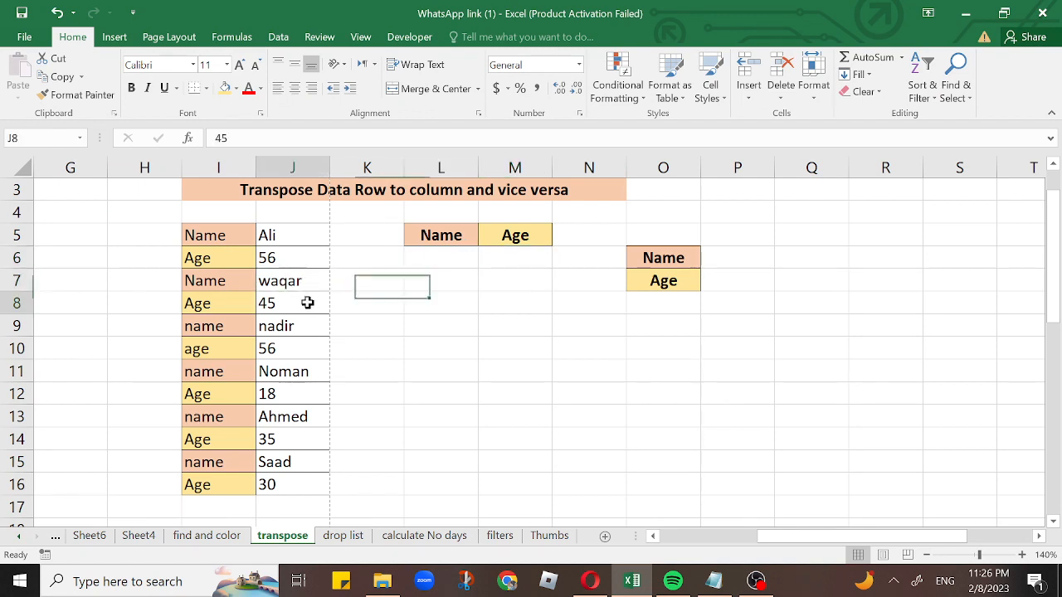
left_click(492, 282)
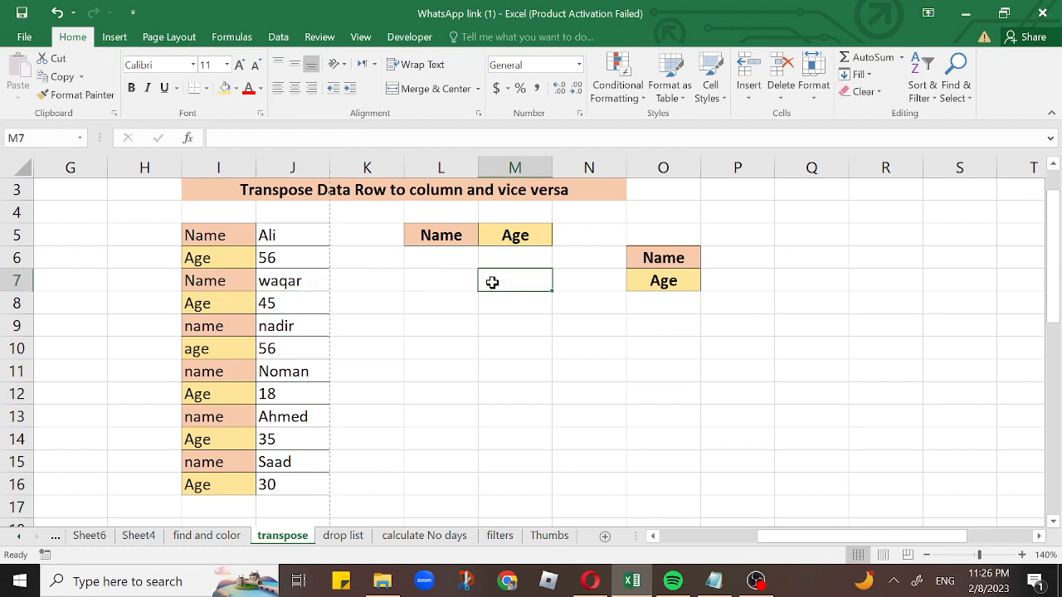
- Enter the placeholder #J5 in L6, under the Name header, to stand for the first name in column J
left_click(442, 263)
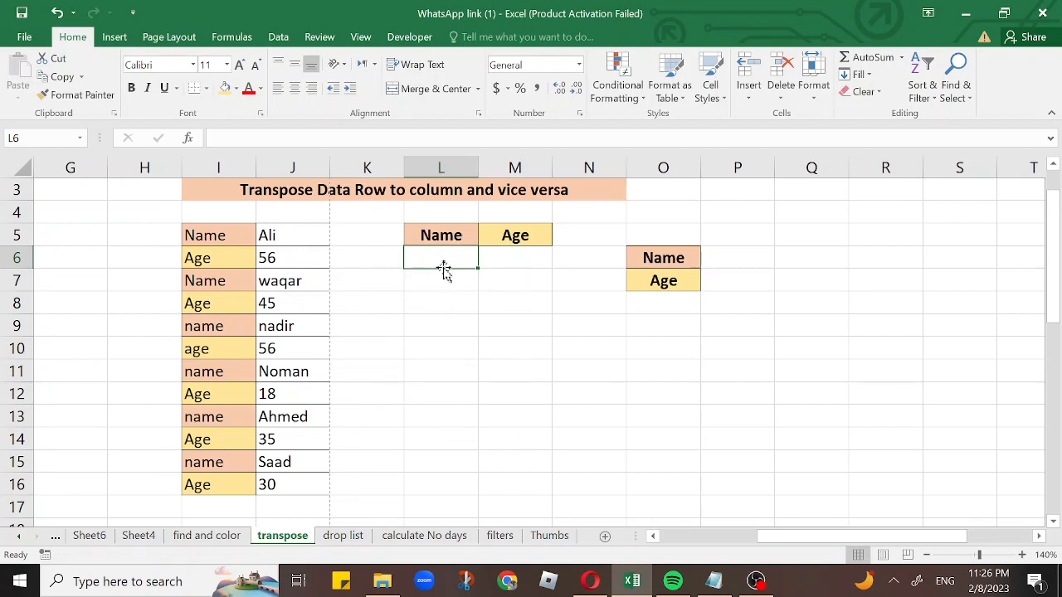
left_click(287, 240)
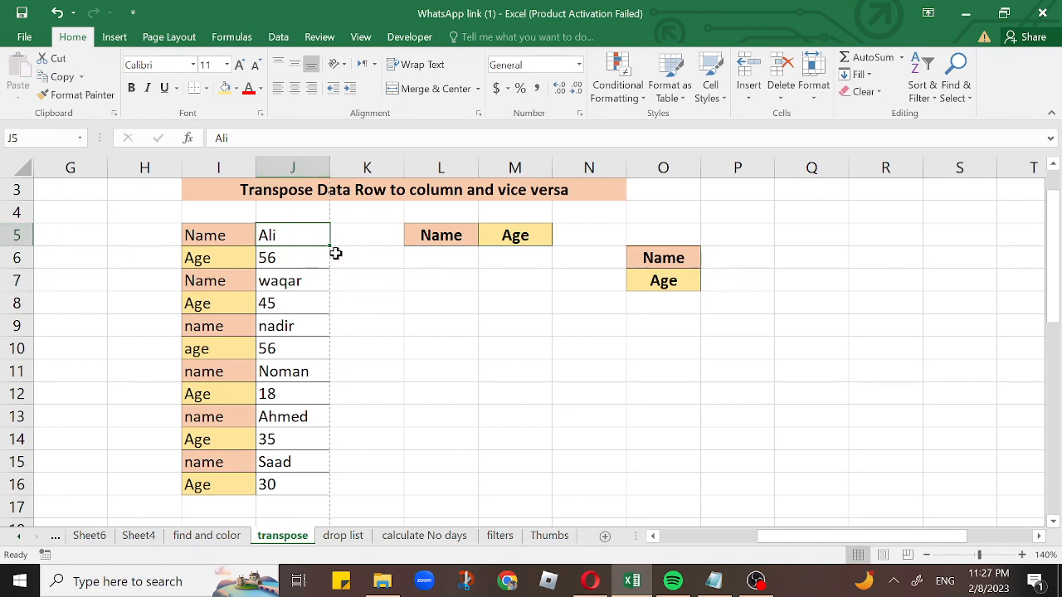
left_click(419, 260)
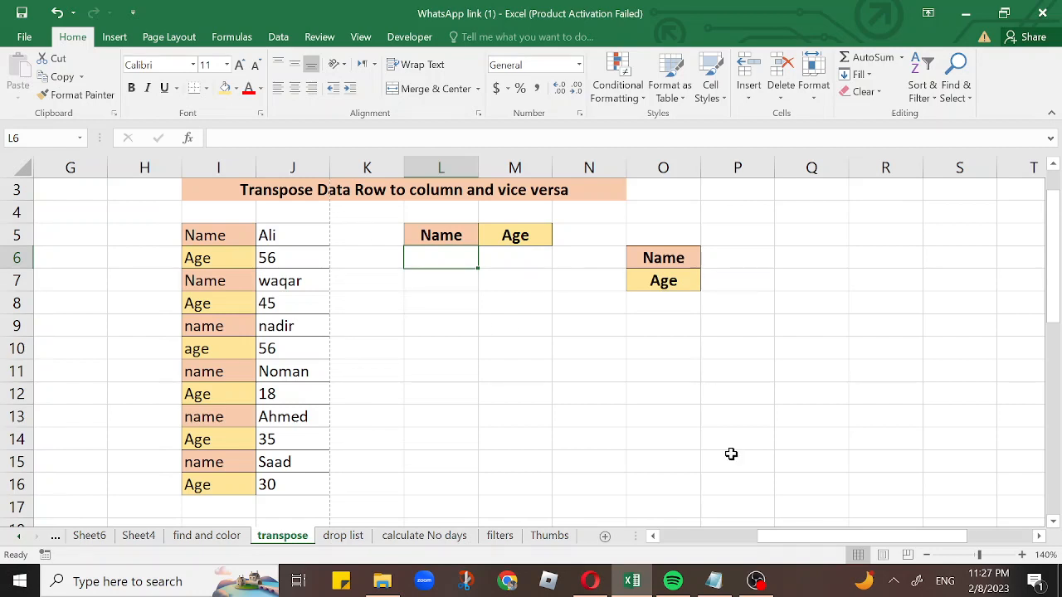
type("#")
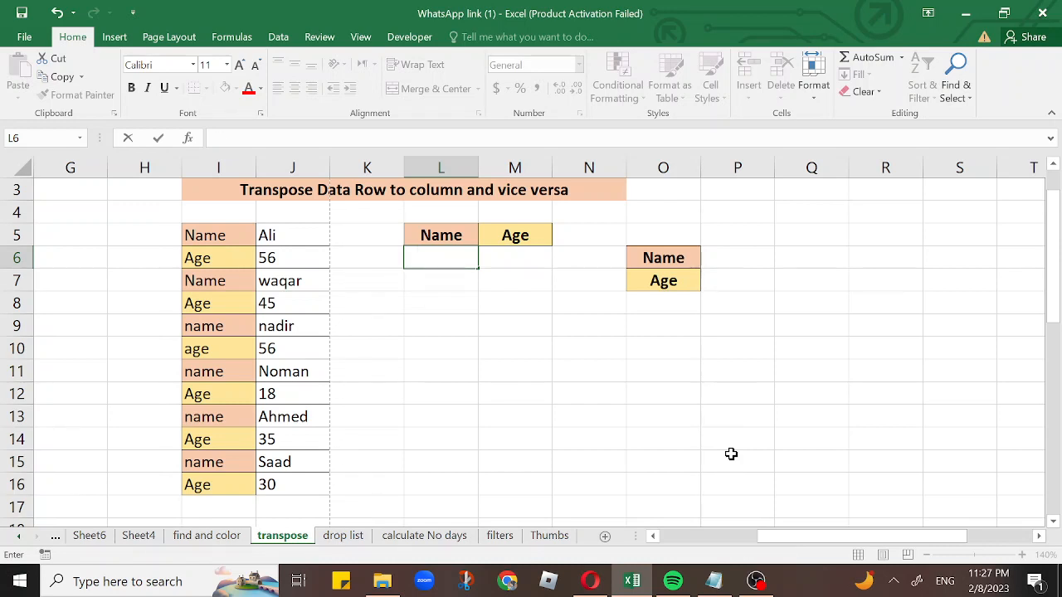
type("@")
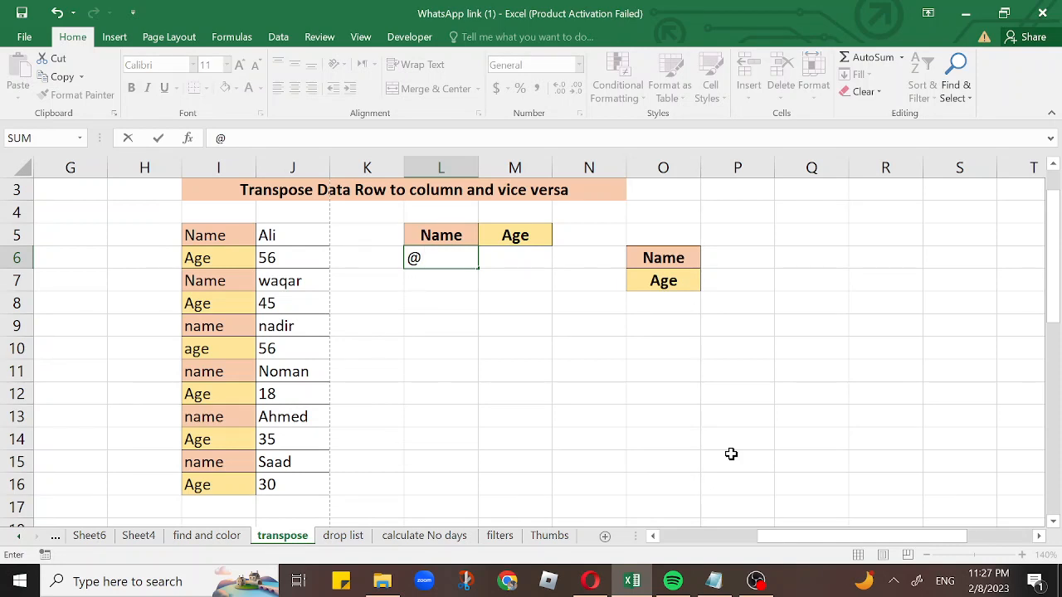
key("BackSpace")
type("#J5")
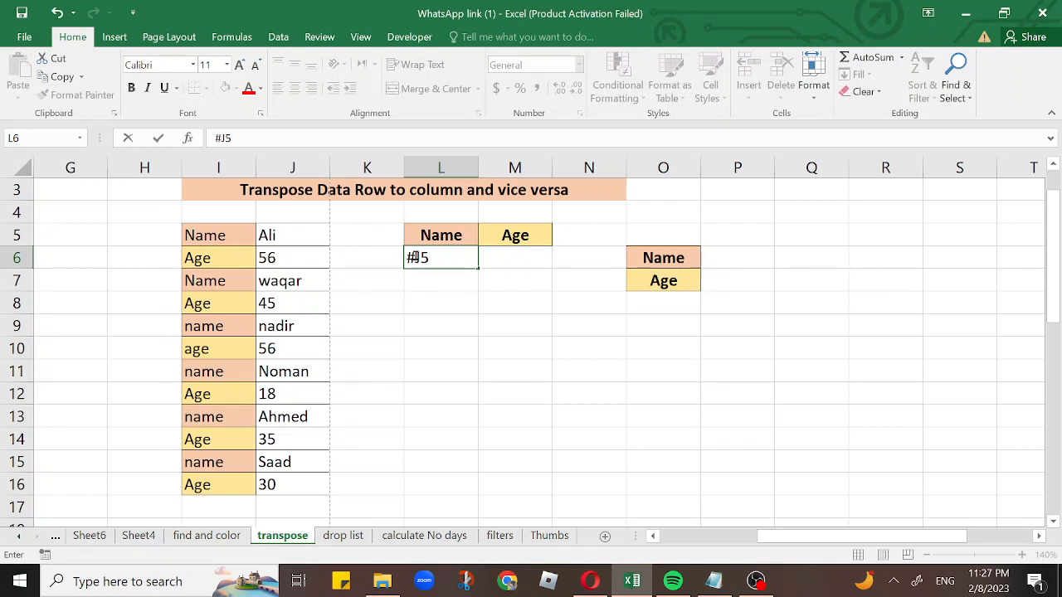
- Enter the placeholder #J6 in M6, under the Age header, to stand for the first age in column J
left_click(496, 259)
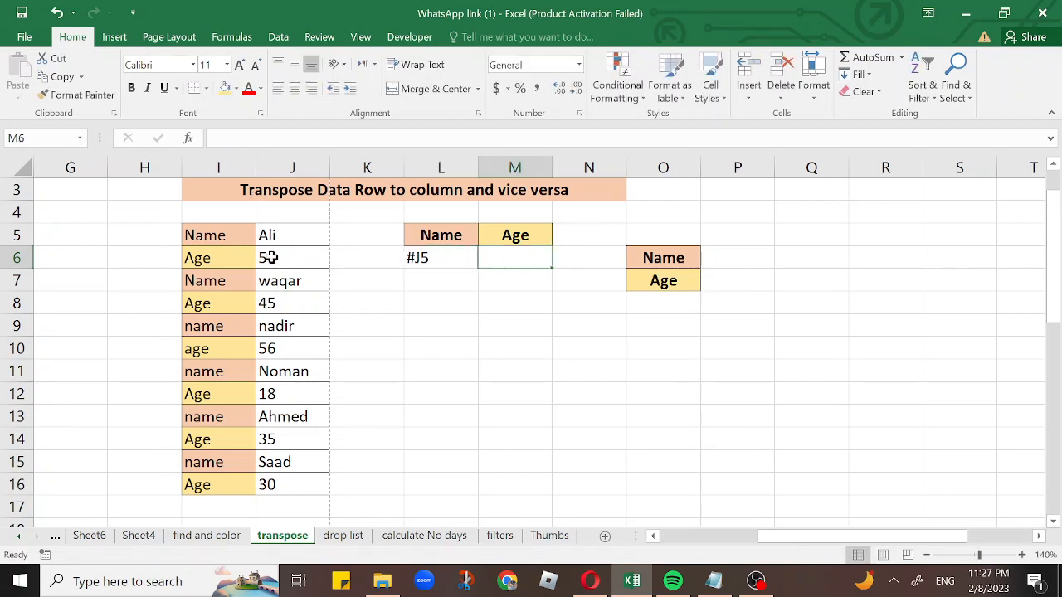
left_click(272, 257)
left_click(504, 261)
type("#")
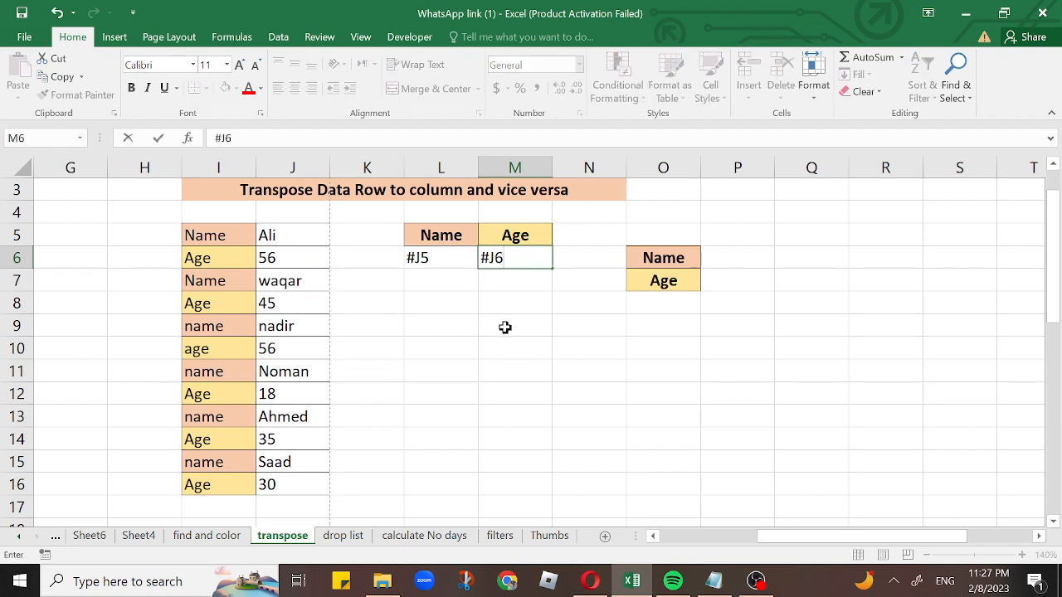
type("J6")
key("Return")
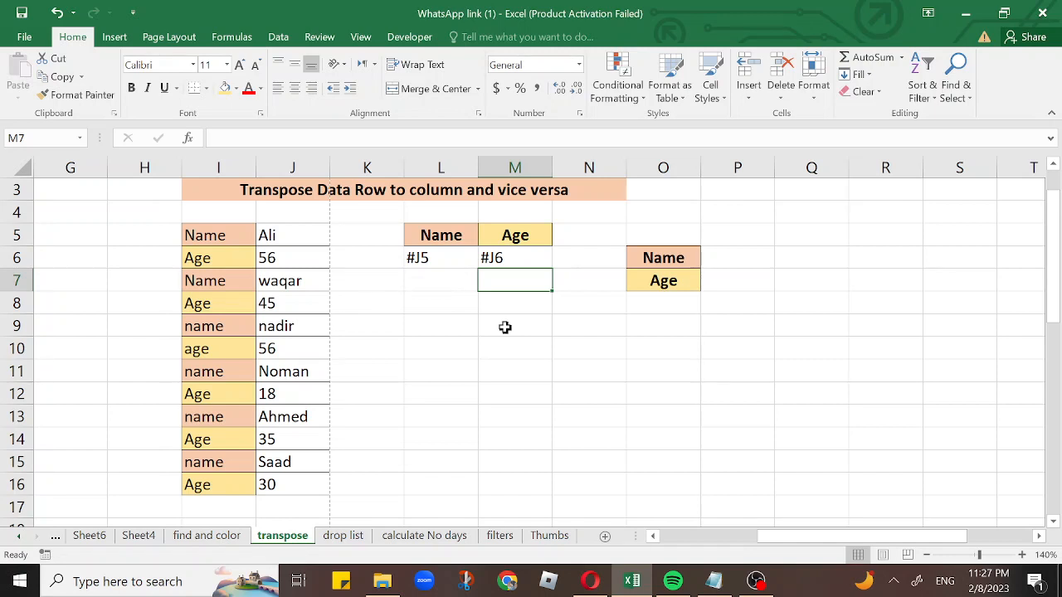
- Enter the placeholder #J7 in L7 for the second name in column J
left_click(452, 281)
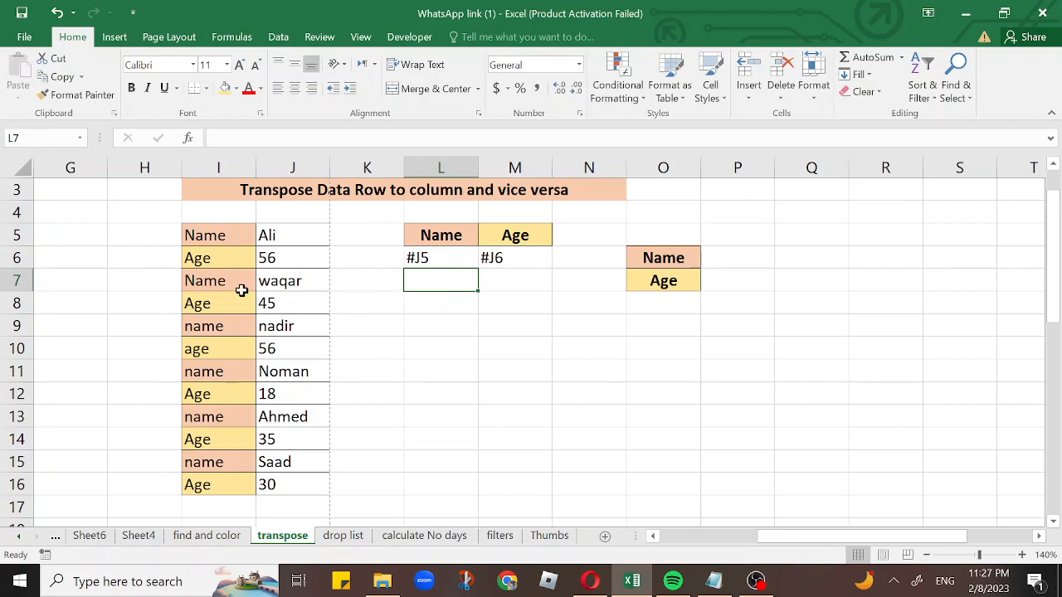
left_click(296, 280)
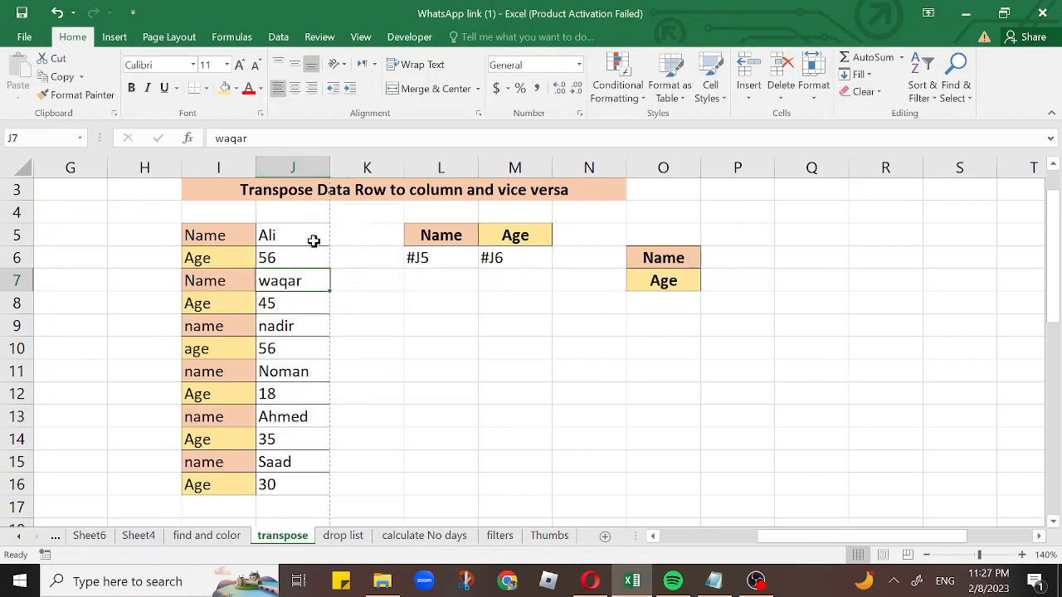
left_click(424, 283)
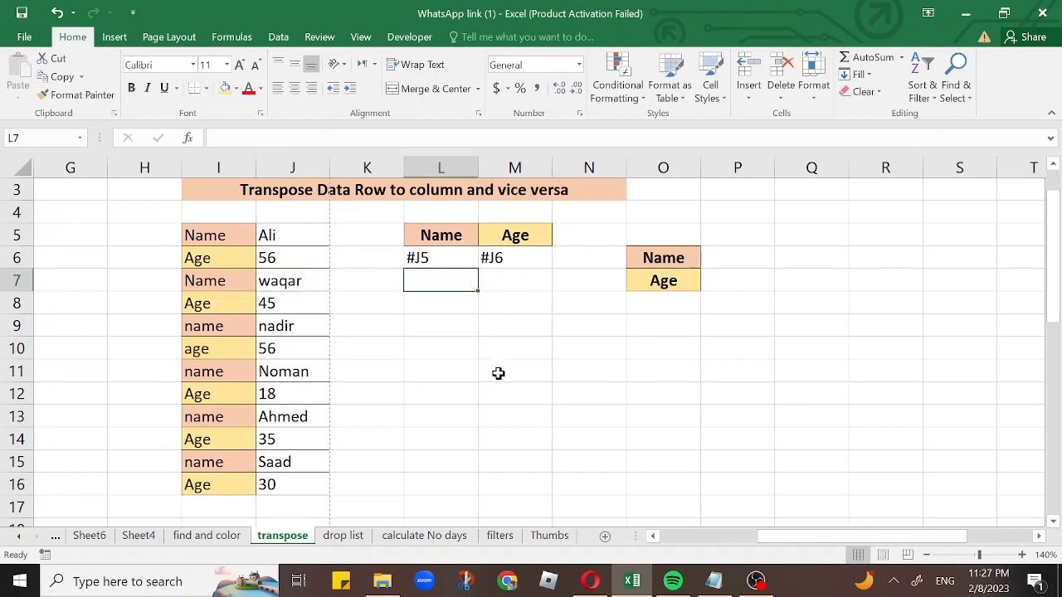
type("#")
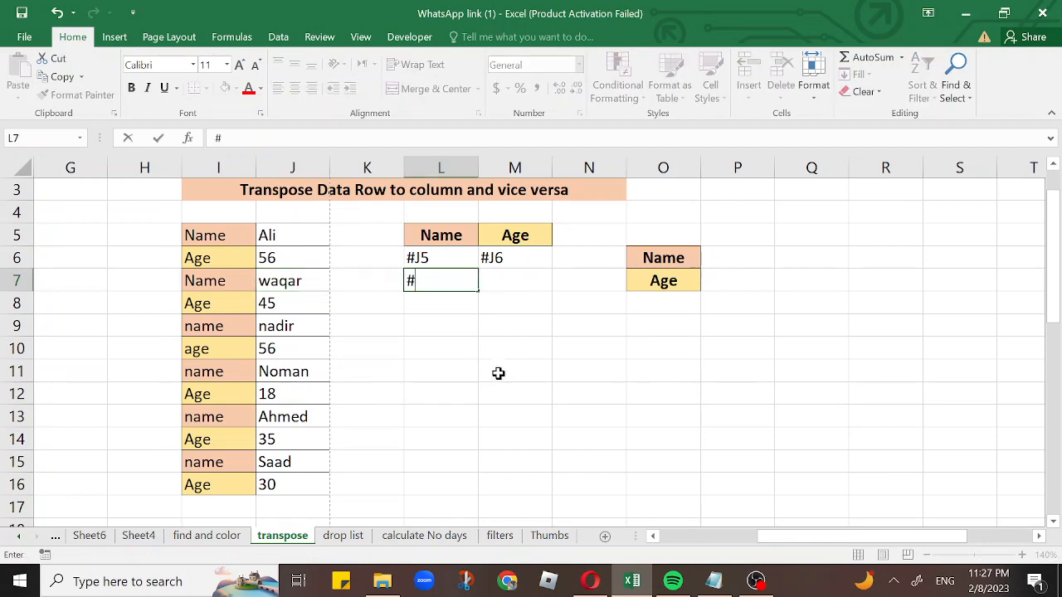
type("j5")
type("7")
type("j")
type("7")
key("Tab")
- Enter the placeholder #J8 in M7 for the second age in column J
left_click(296, 308)
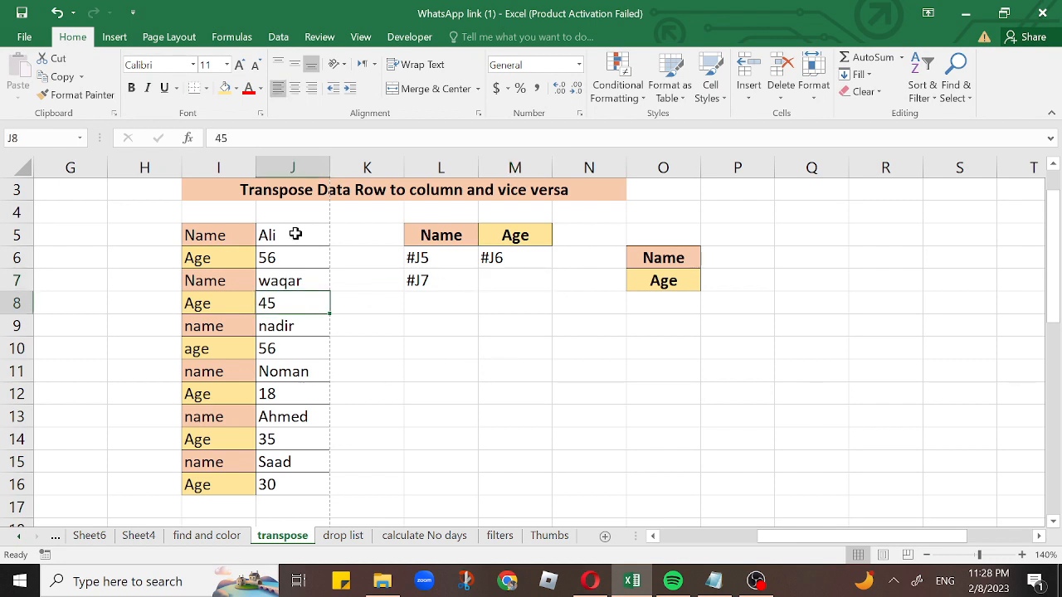
left_click(506, 279)
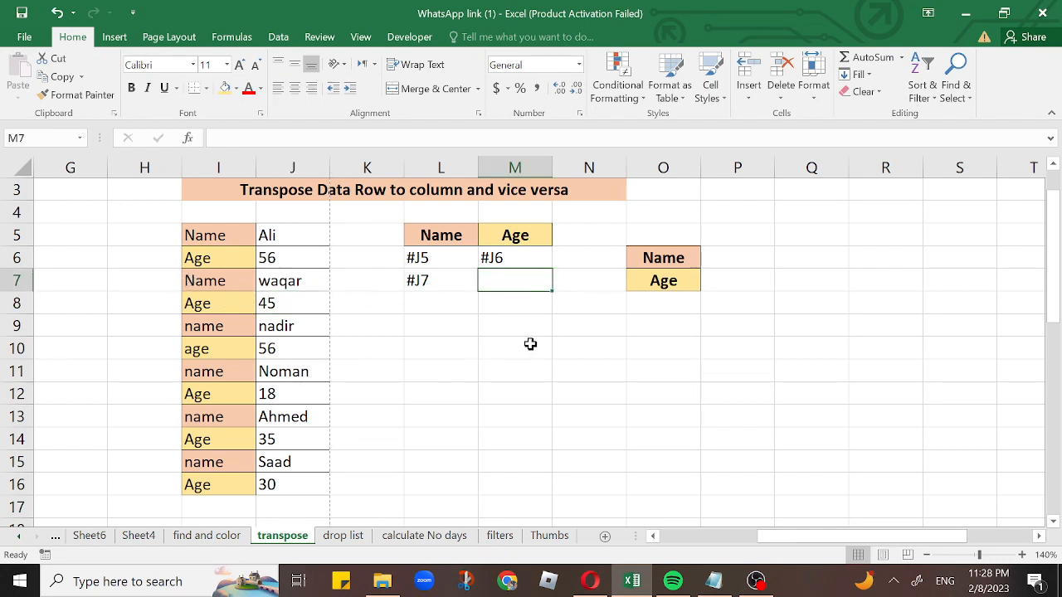
type("#J")
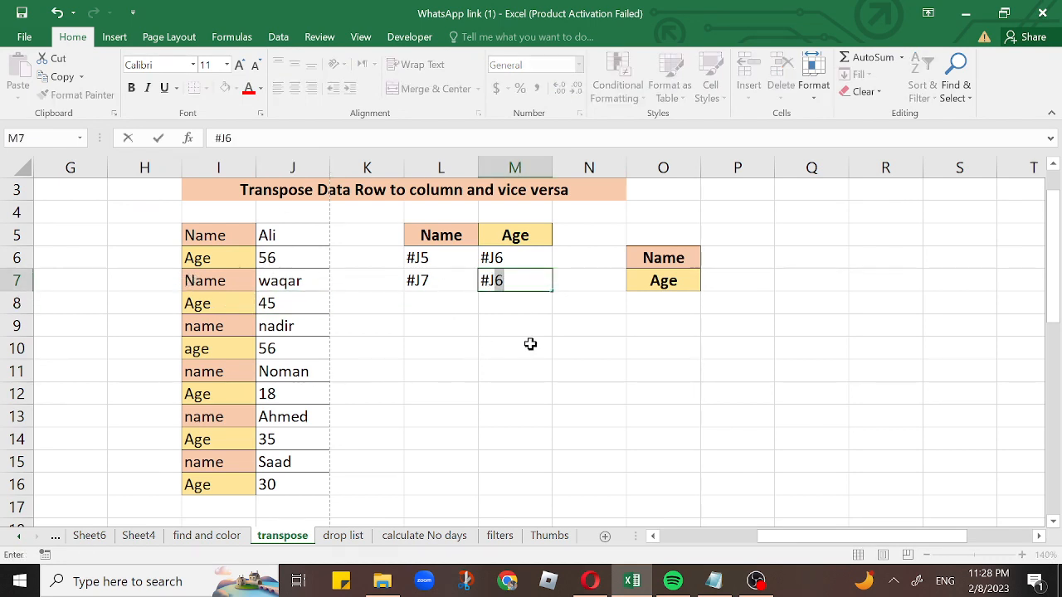
type("*")
key("Return")
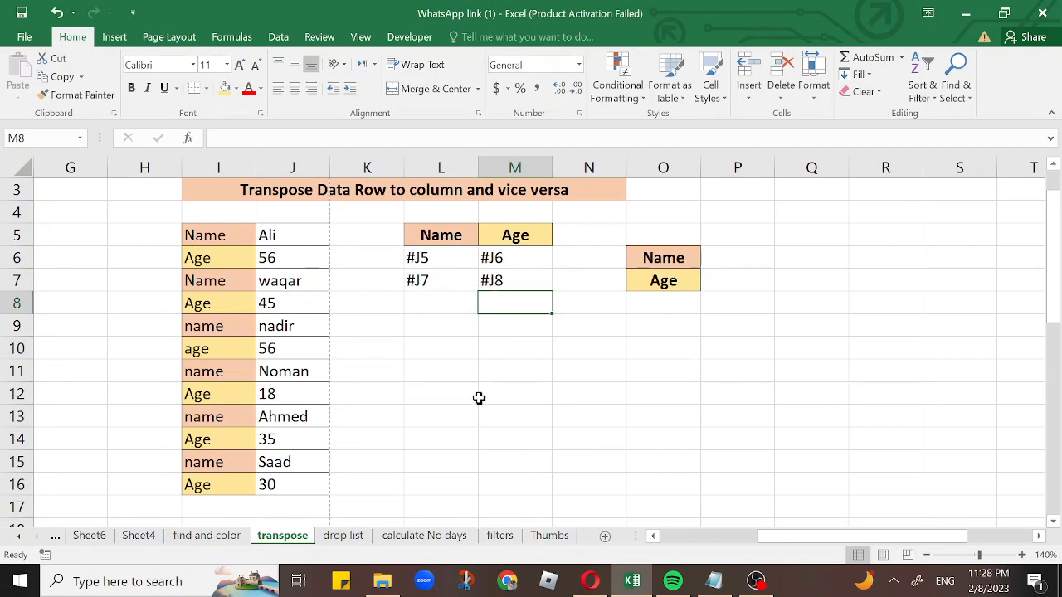
- Fill the placeholder pattern from L6:M7 down through row 16
left_click(438, 258)
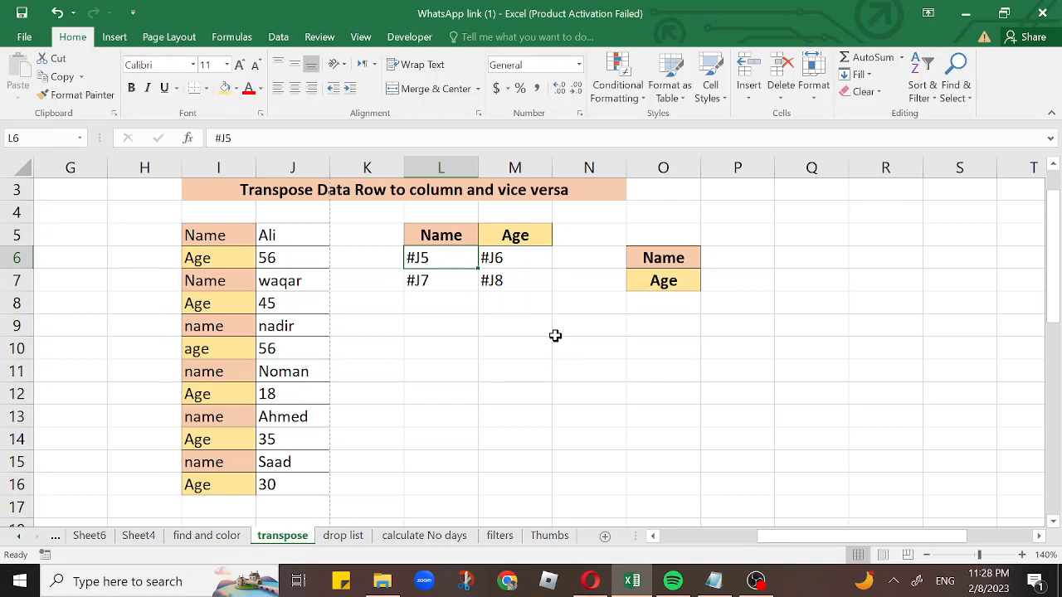
key("shift+Right")
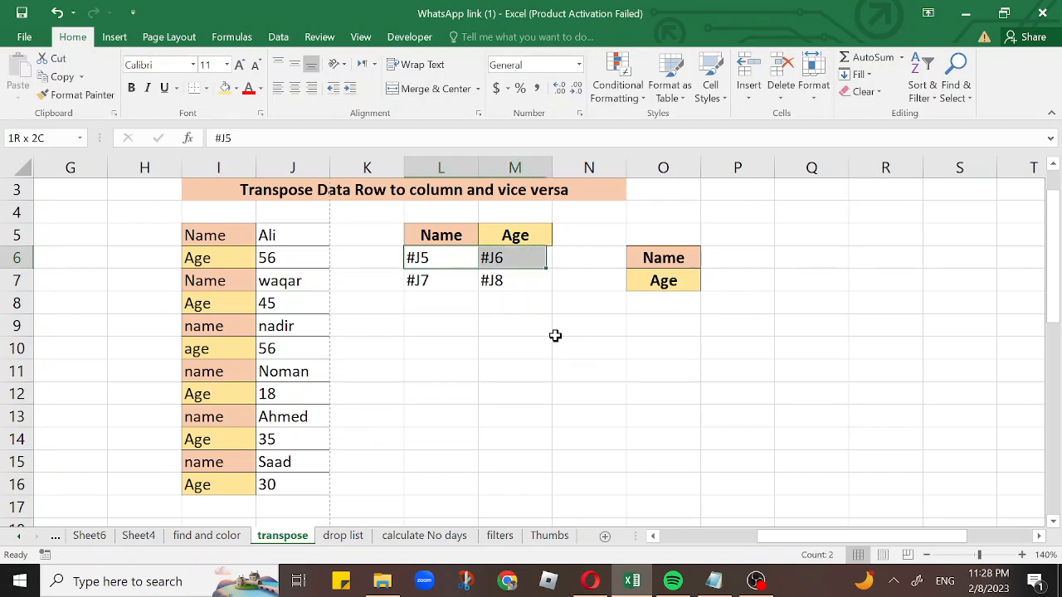
key("shift+Down")
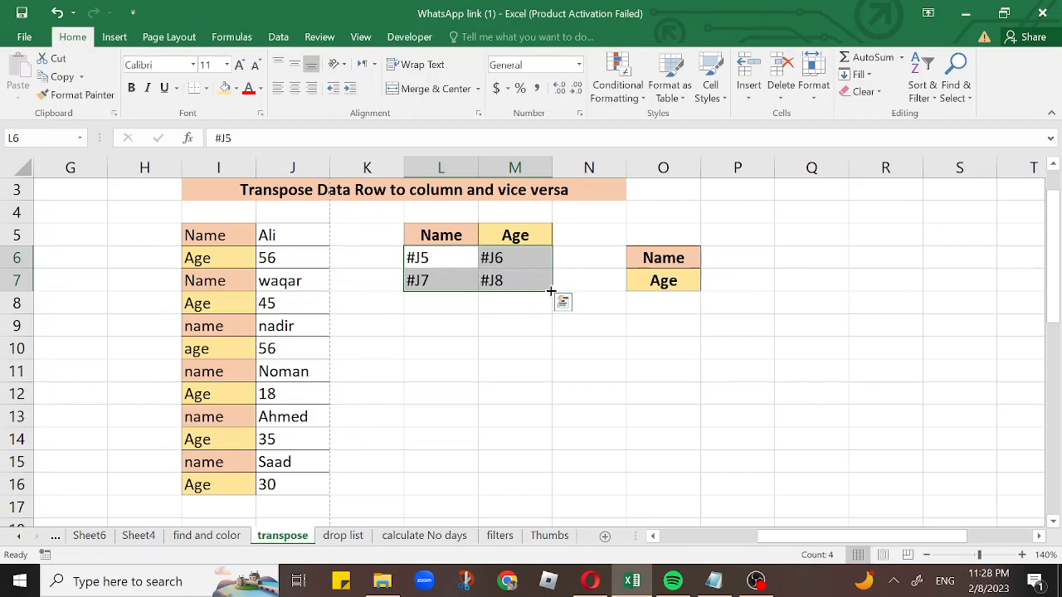
left_click_drag(550, 290, 550, 491)
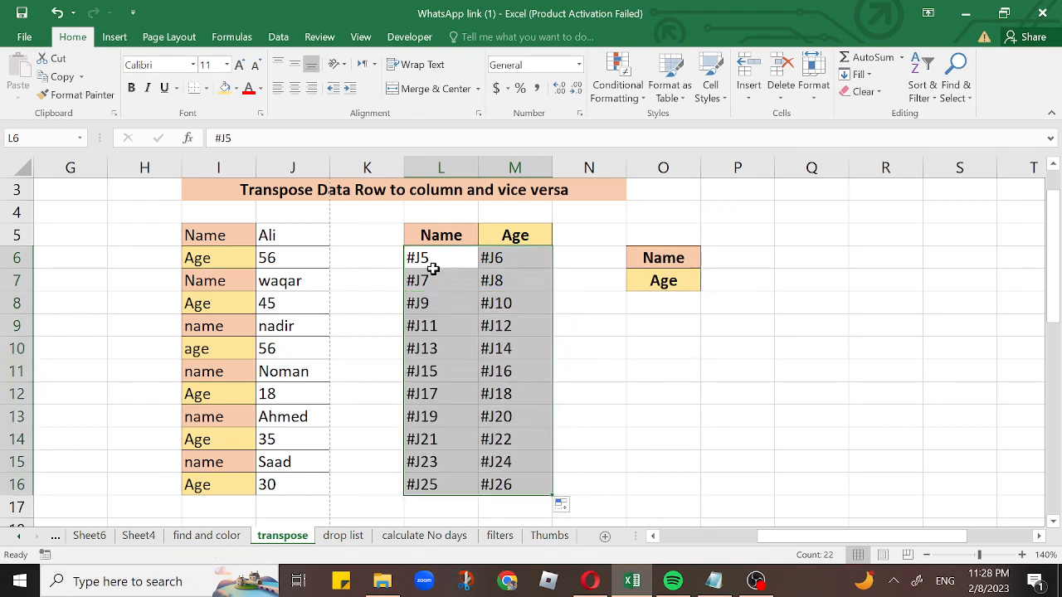
- Copy the red "Ctrl + F" note from S21 to P3, beside the sheet's title
left_click(443, 317)
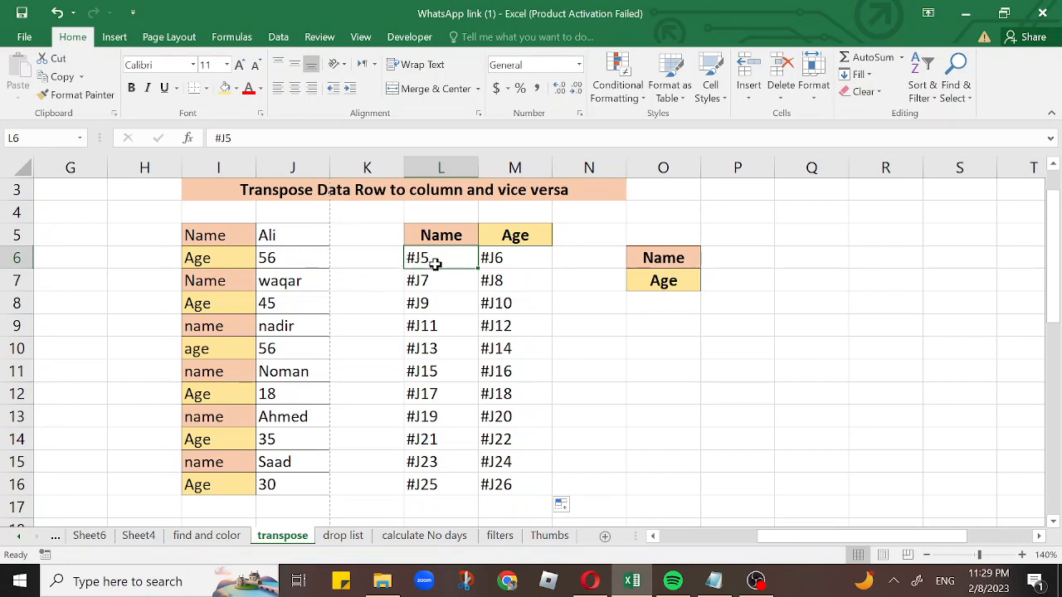
left_click(290, 243)
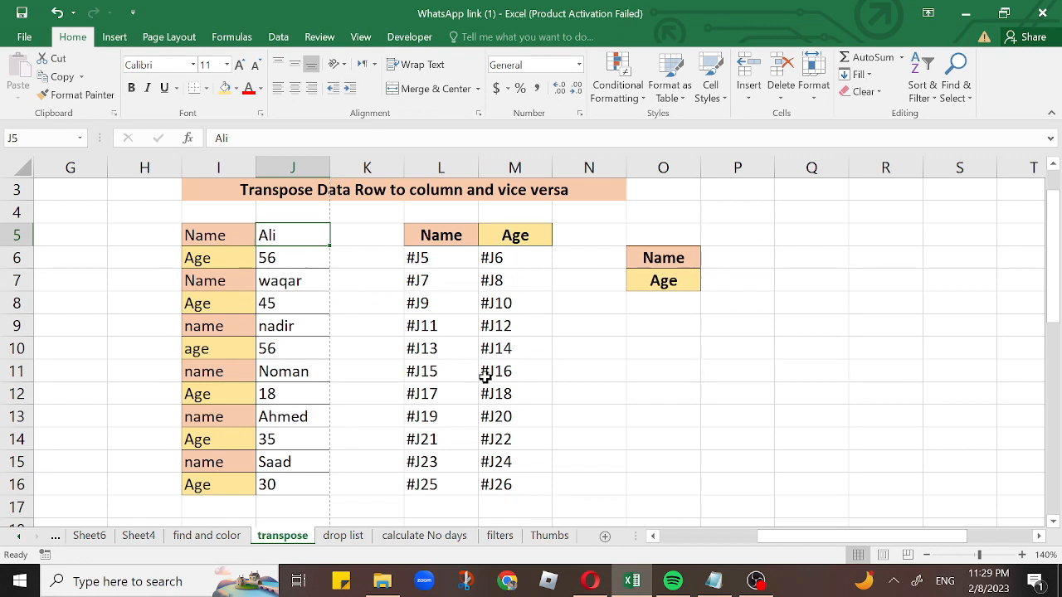
scroll(484, 377, "down", 1)
scroll(483, 378, "down", 2)
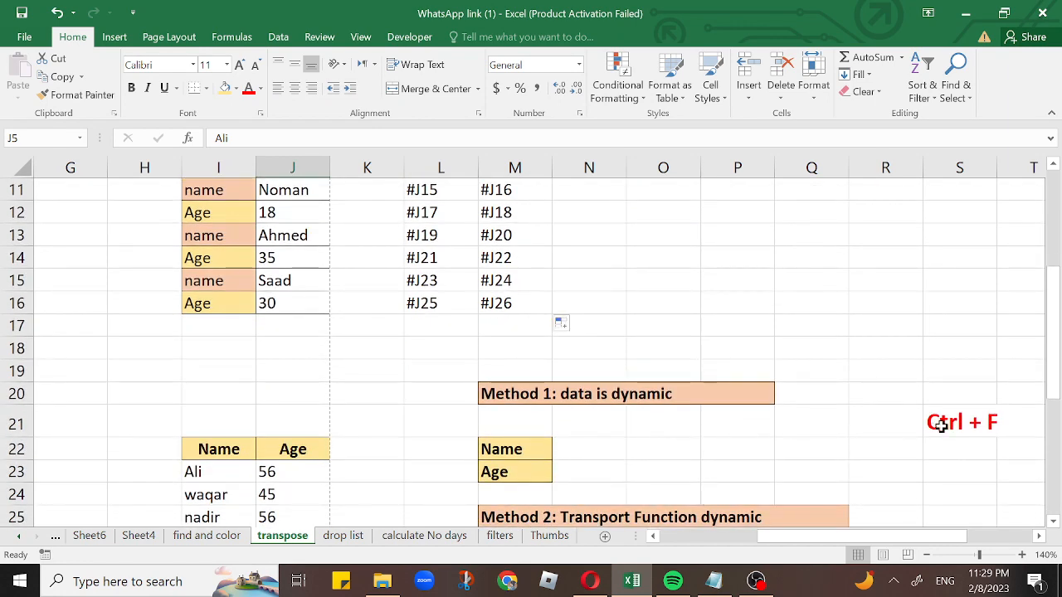
left_click(936, 418)
key("ctrl+c")
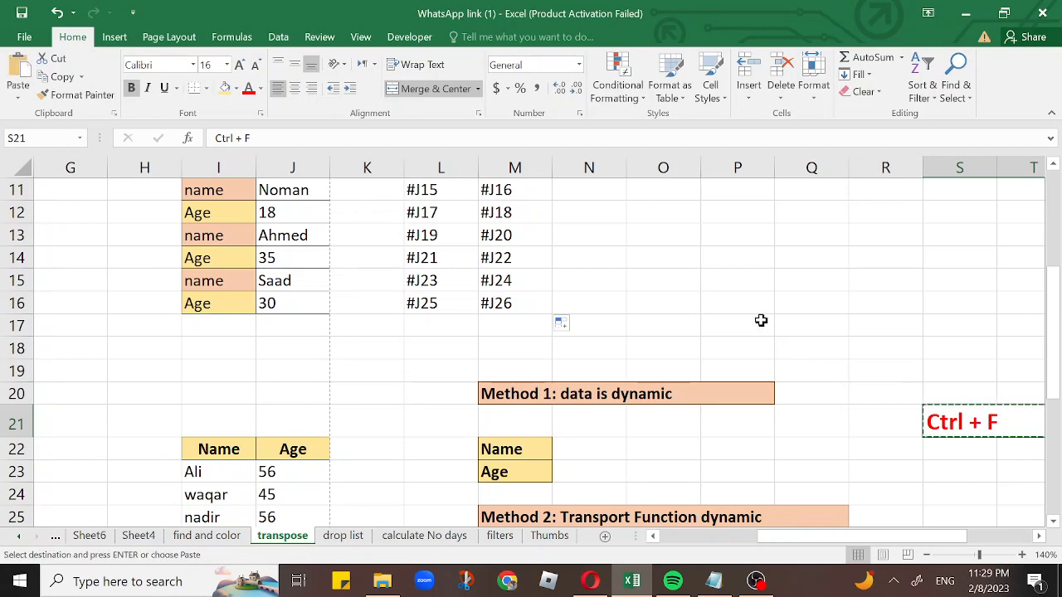
scroll(760, 318, "up", 2)
scroll(760, 321, "up", 1)
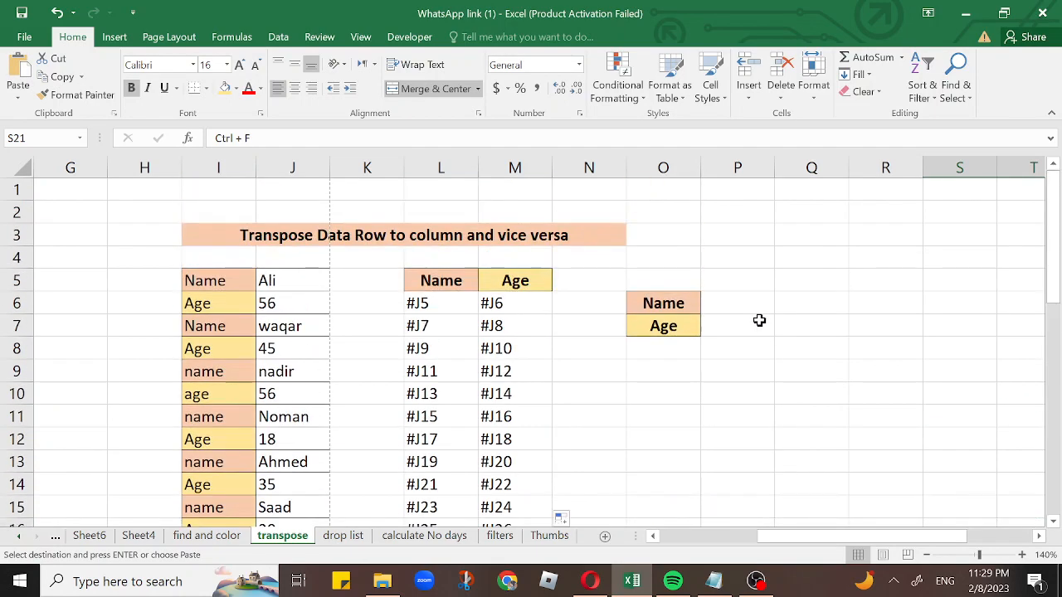
left_click(722, 236)
key("ctrl+v")
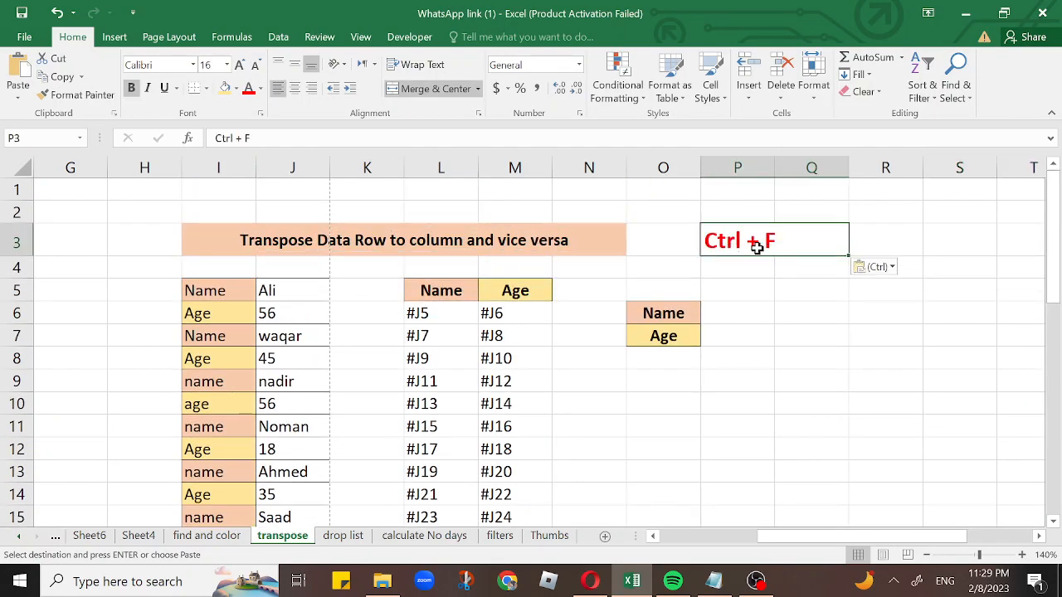
- Replace every # with = in the placeholder range L6:M16 so the entries become references to column J
scroll(710, 351, "down", 1)
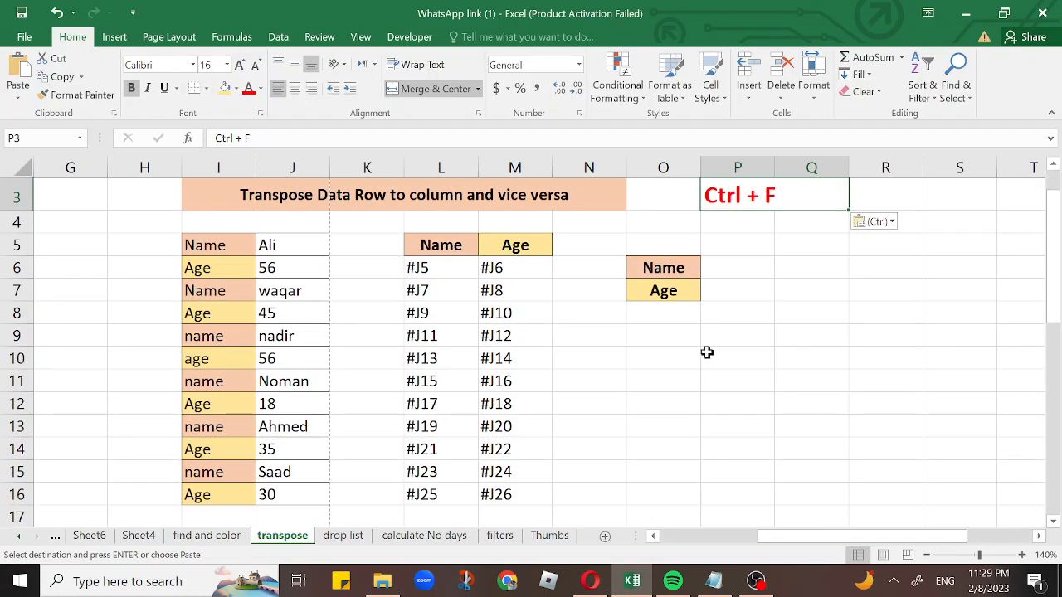
left_click_drag(470, 270, 511, 495)
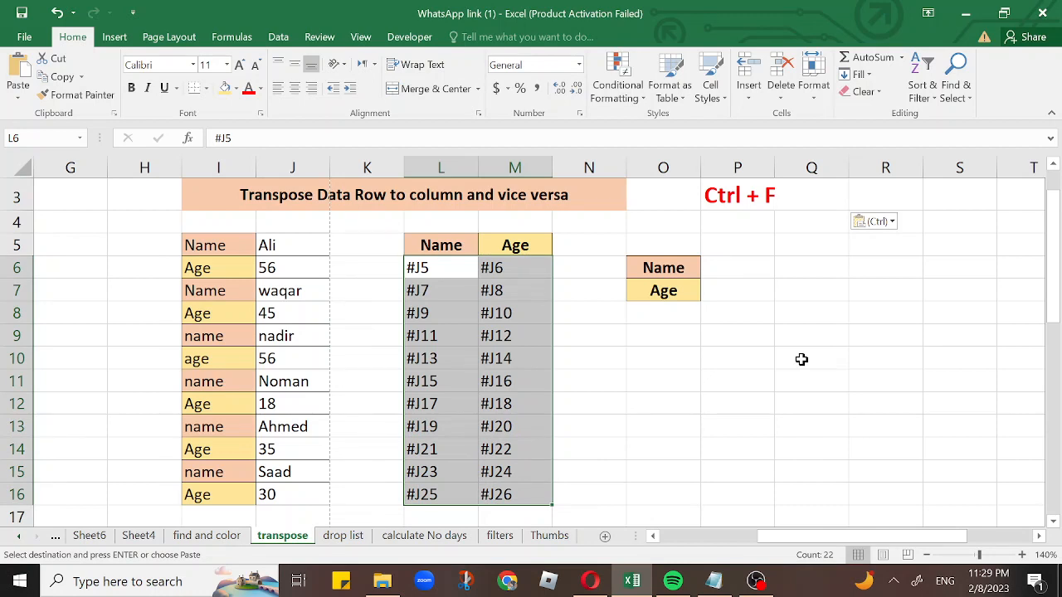
key("ctrl+f")
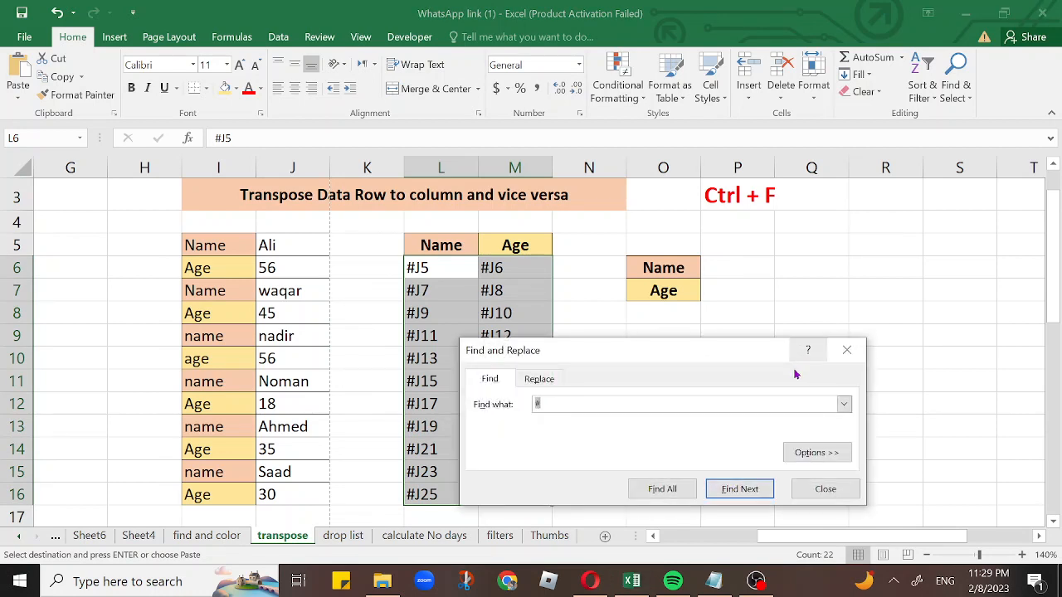
left_click_drag(694, 357, 799, 340)
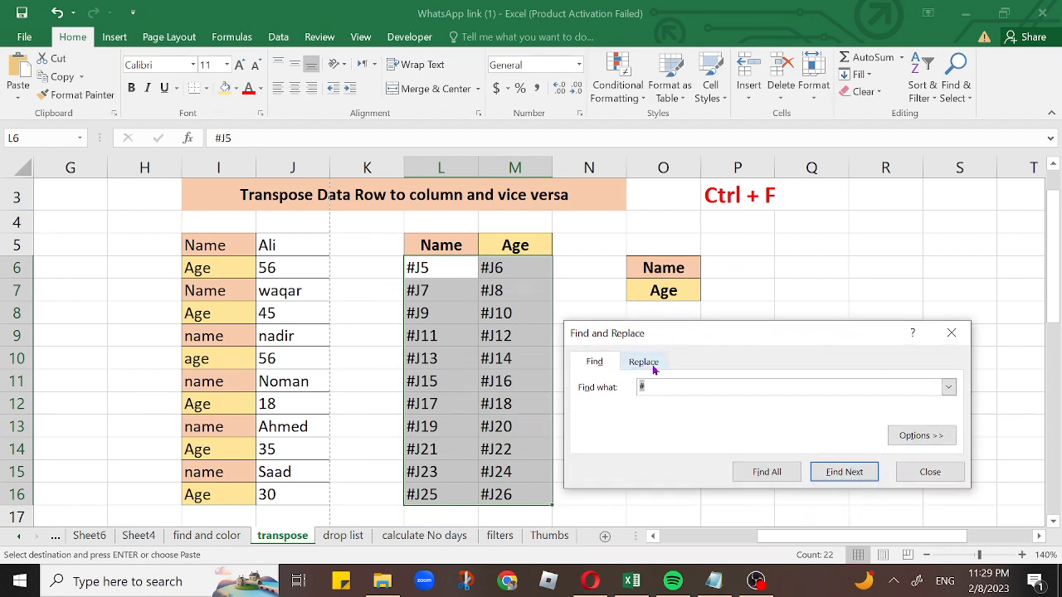
left_click(643, 363)
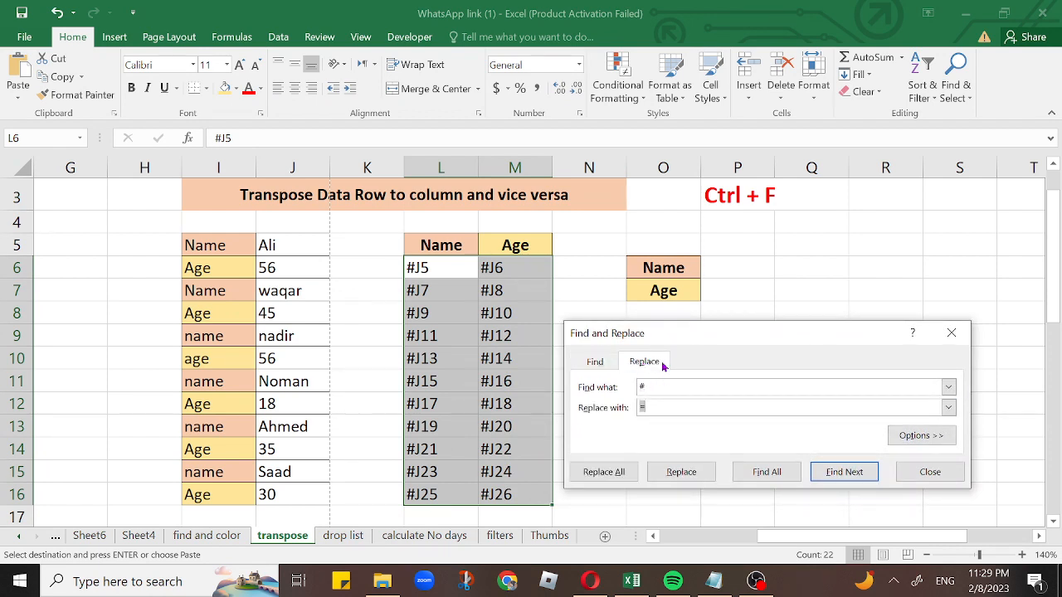
left_click_drag(645, 391, 621, 388)
left_click_drag(973, 372, 1029, 363)
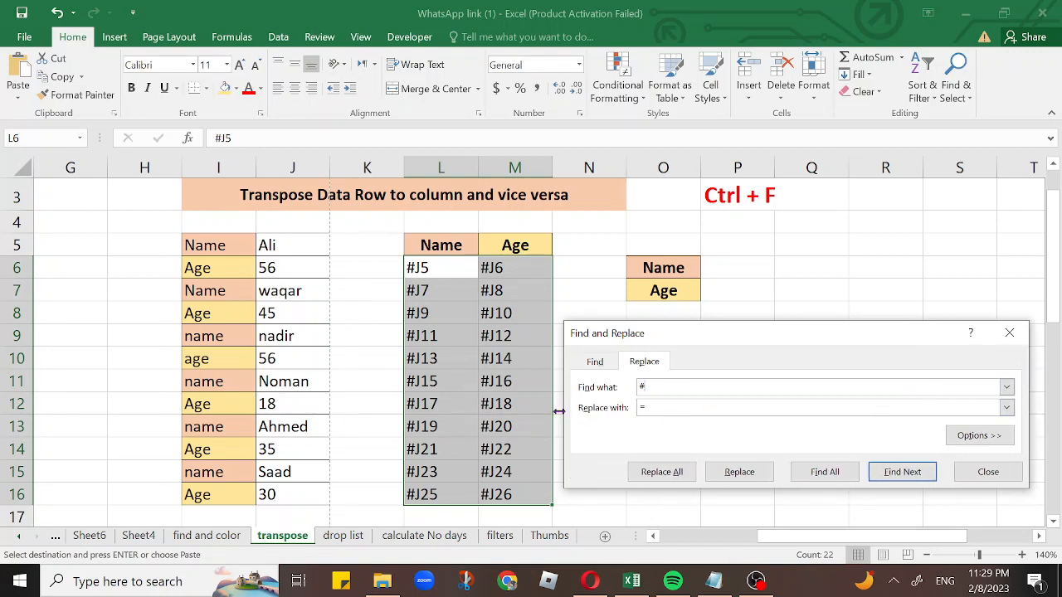
left_click_drag(560, 412, 531, 407)
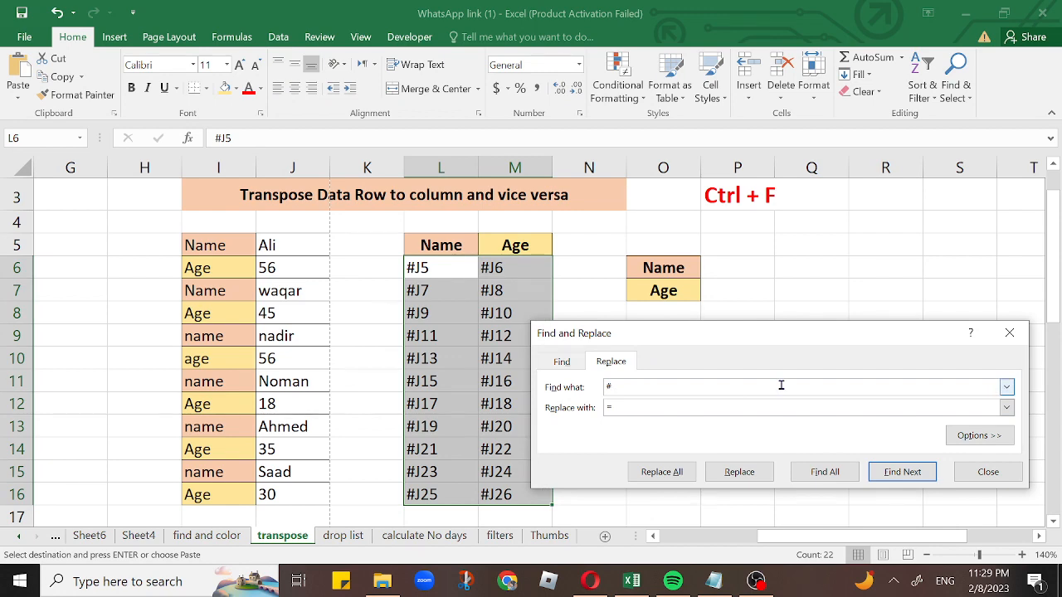
left_click(1022, 555)
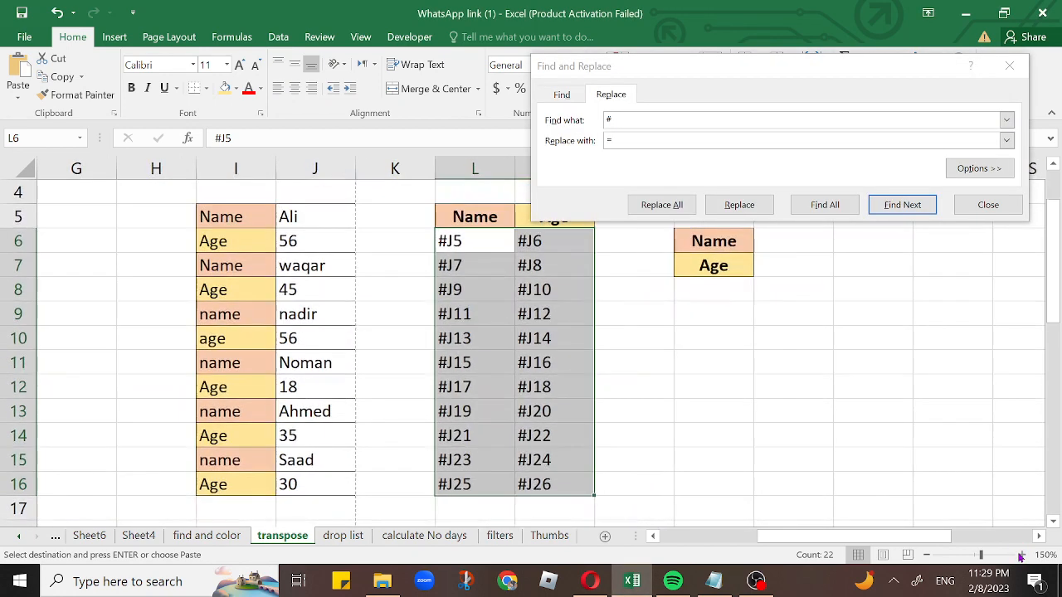
left_click_drag(685, 65, 717, 264)
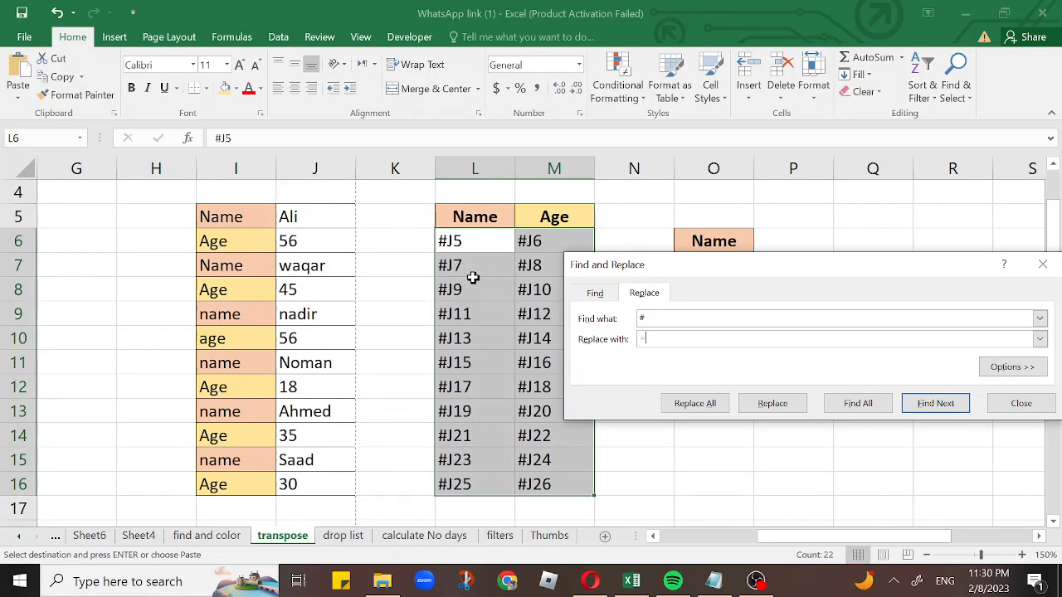
left_click(695, 404)
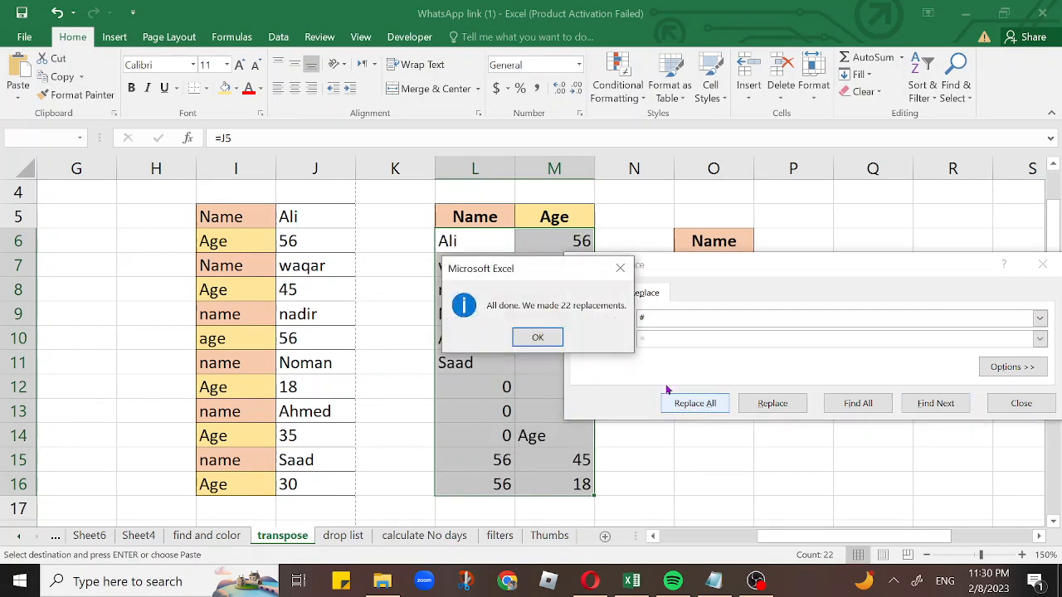
left_click(538, 338)
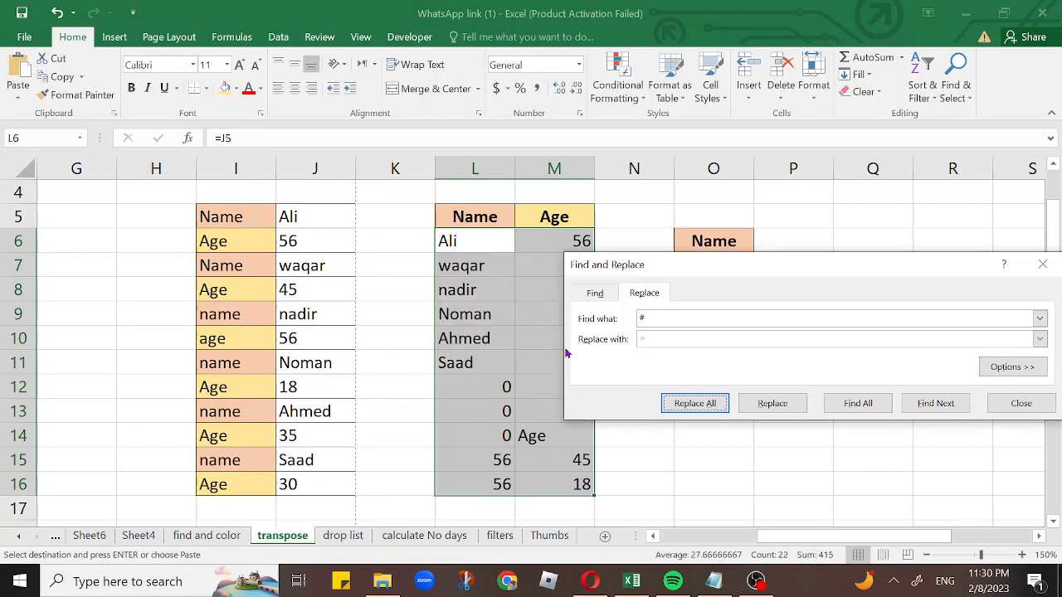
left_click(1019, 403)
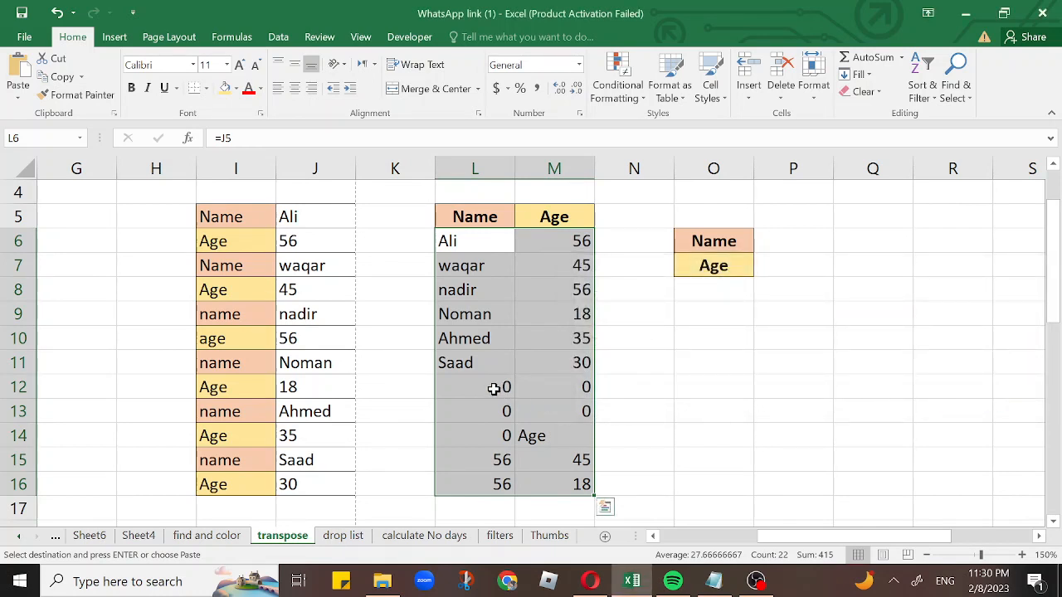
- Clear the surplus entries in L12:M16 below the last name and age pair
left_click_drag(493, 389, 536, 481)
key("Delete")
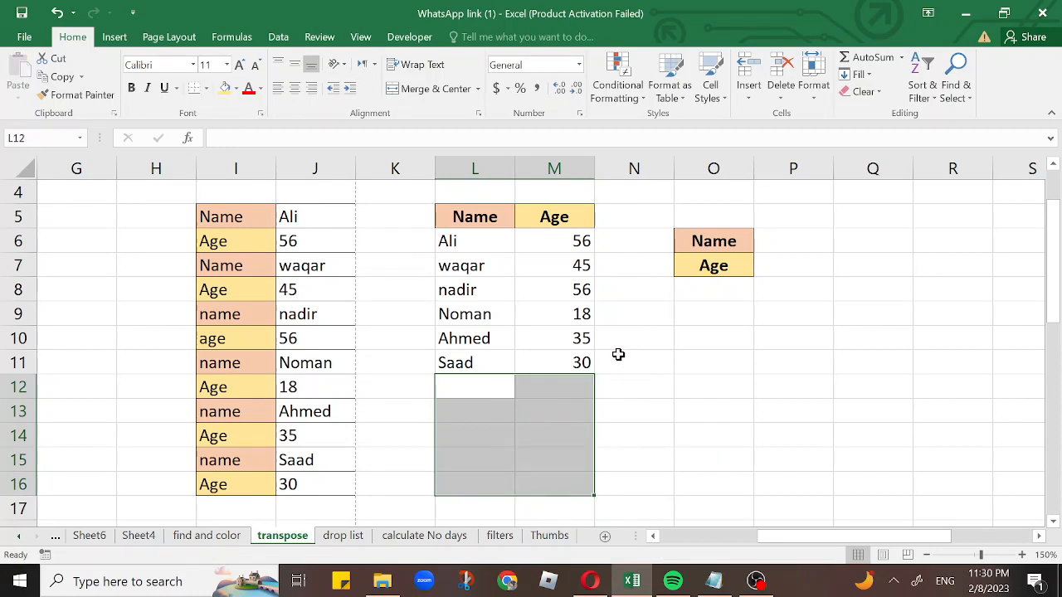
left_click(647, 404)
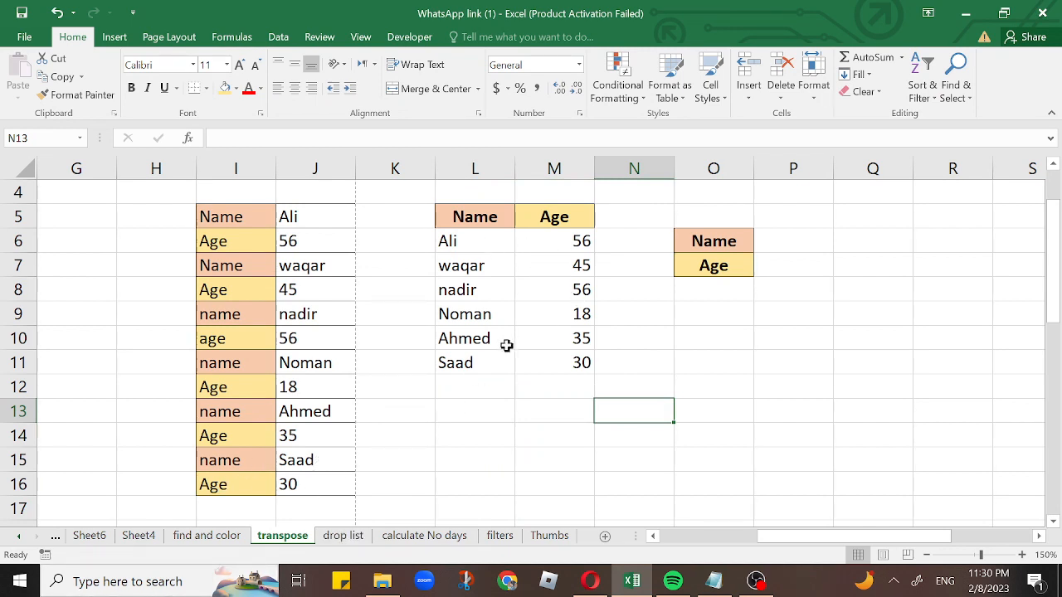
- Compare the source pairs in J11:J14 with the matching Name and Age entries in L9:M10
left_click(316, 429)
left_click(315, 415)
left_click(315, 428)
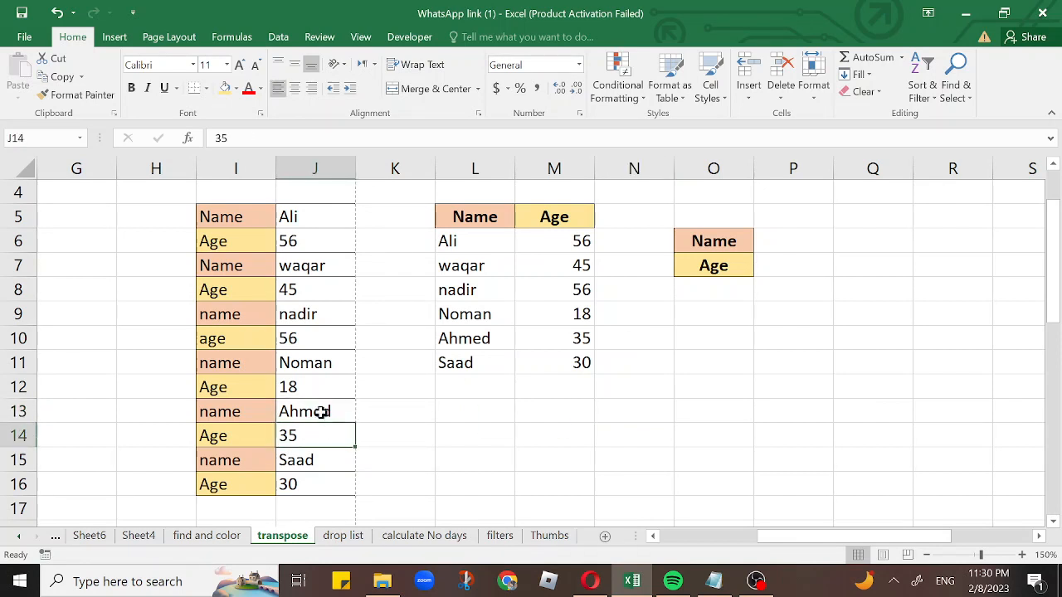
left_click(316, 414)
left_click(456, 343)
left_click(540, 347)
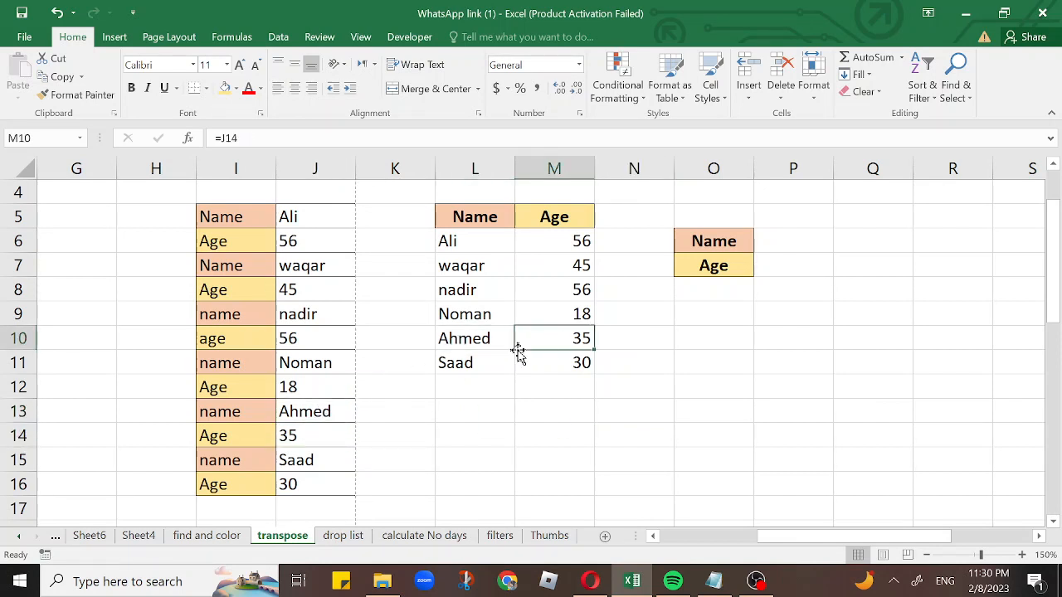
left_click(338, 362)
left_click(325, 387)
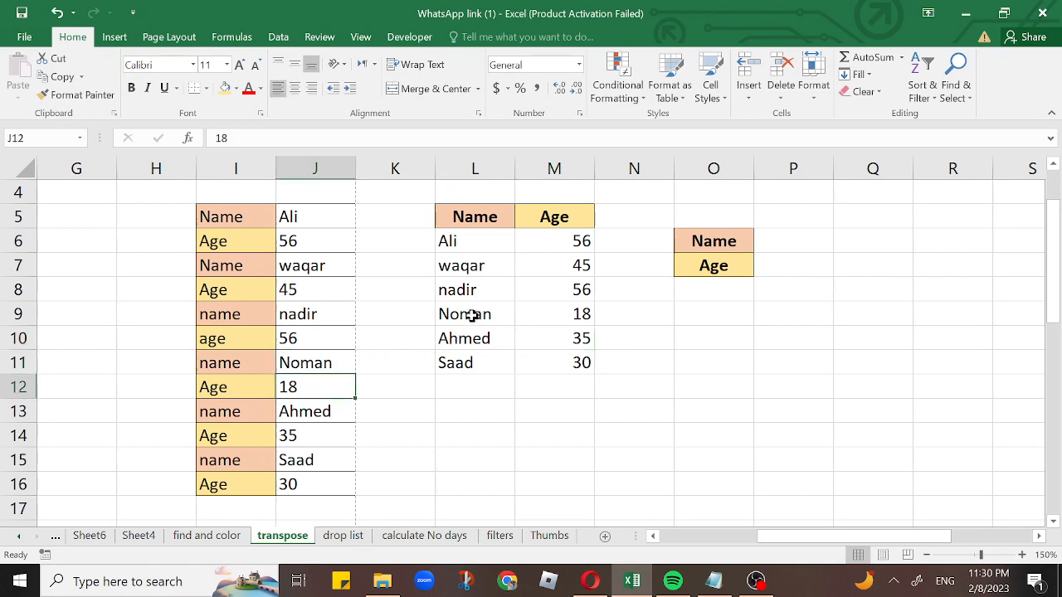
left_click(473, 315)
left_click(561, 319)
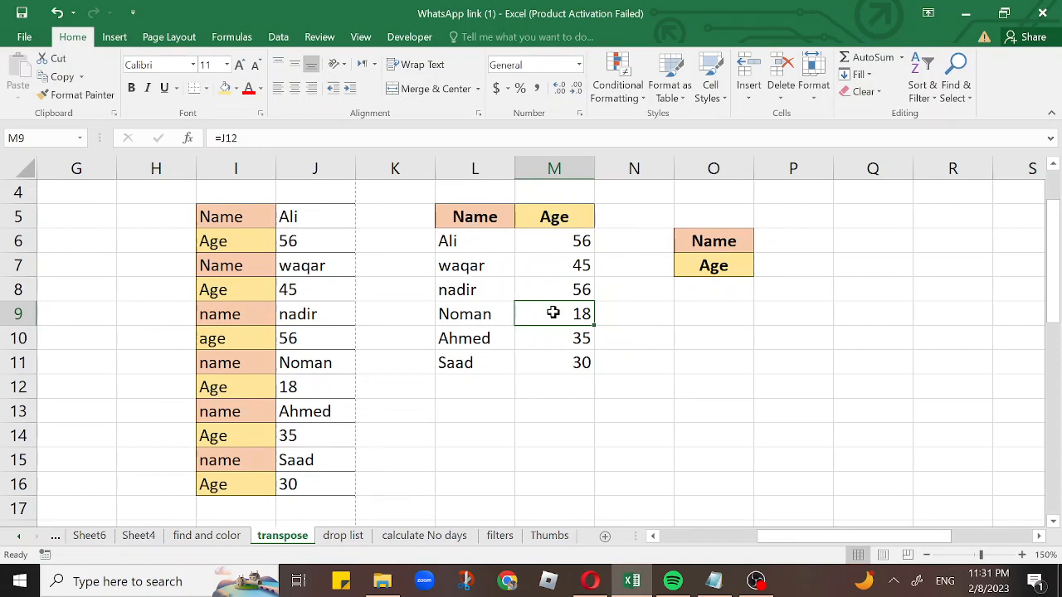
- Enter the placeholders #J5 in P6 and #J6 in P7 for the first name and age of the horizontal table
left_click_drag(813, 537, 827, 539)
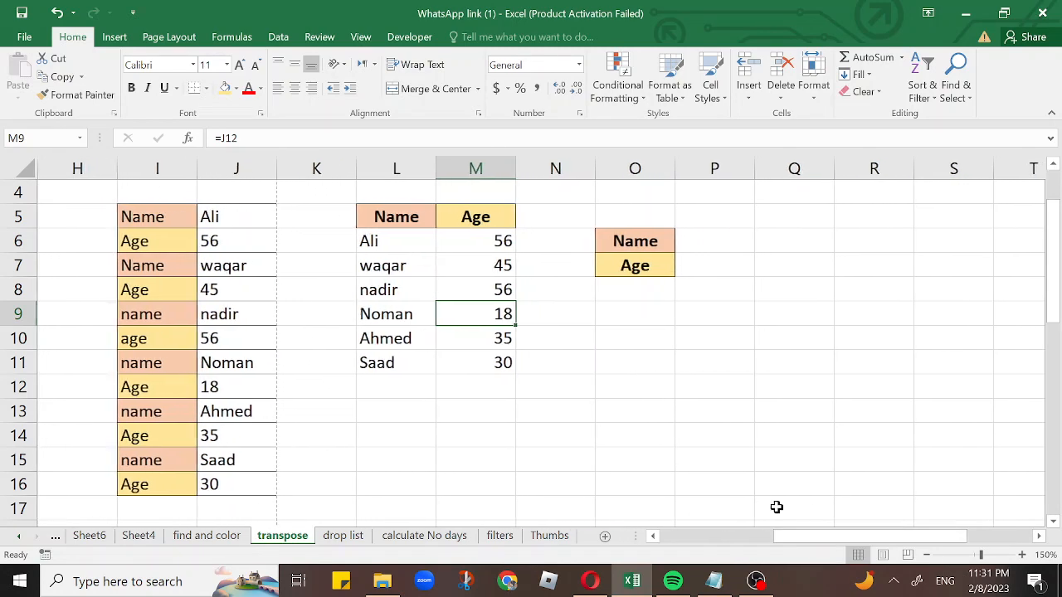
left_click(701, 242)
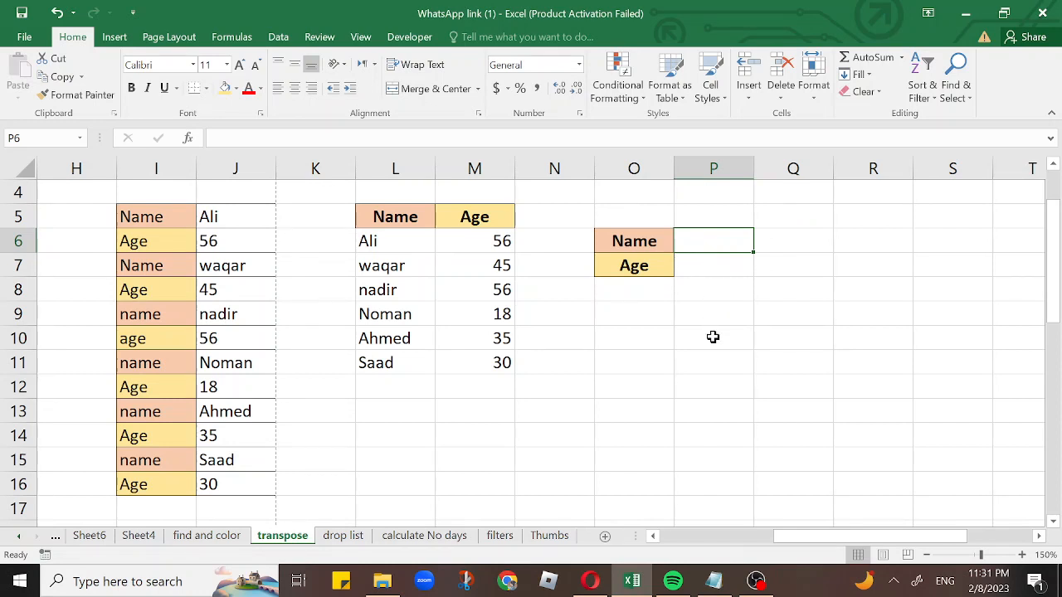
type("#")
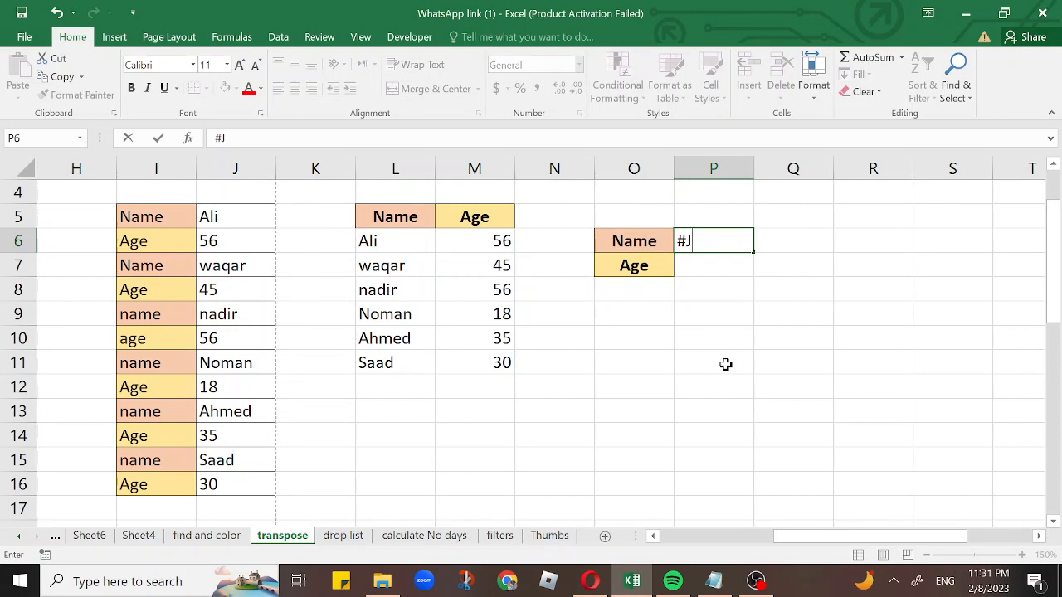
type("J5")
key("Return")
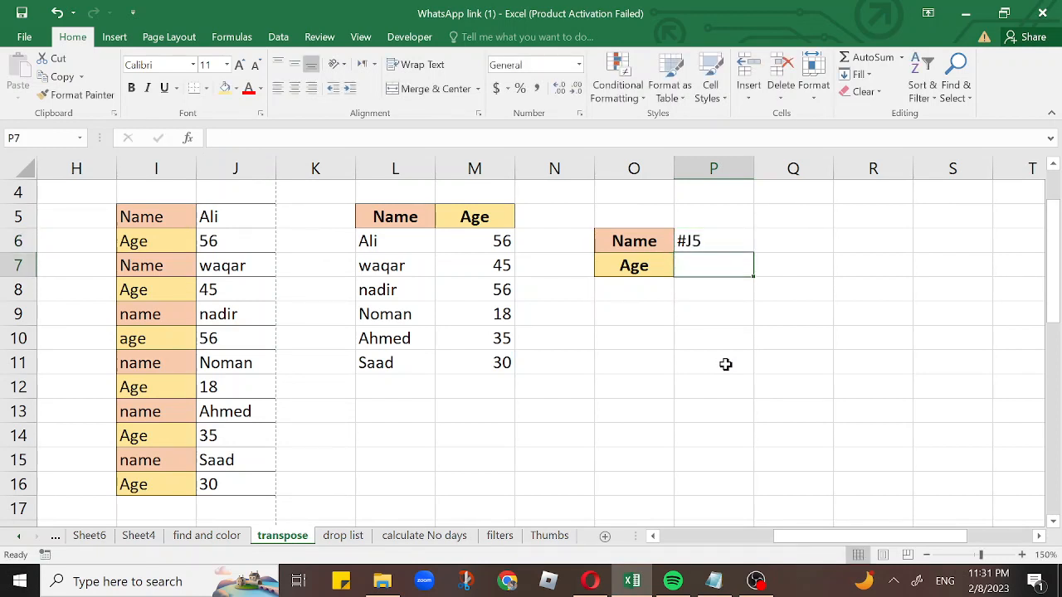
type("#")
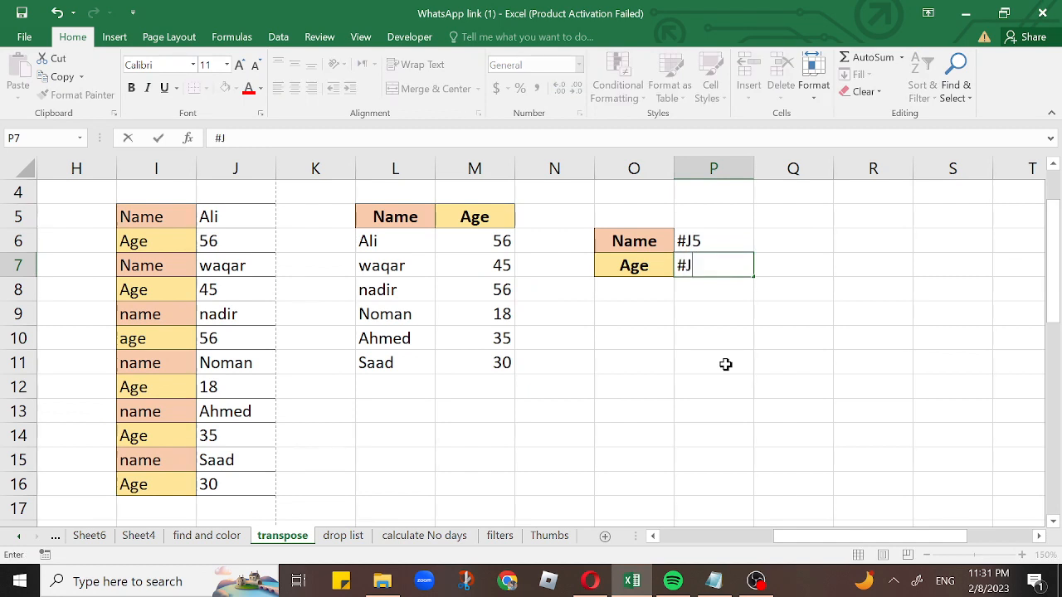
type("J6")
key("Tab")
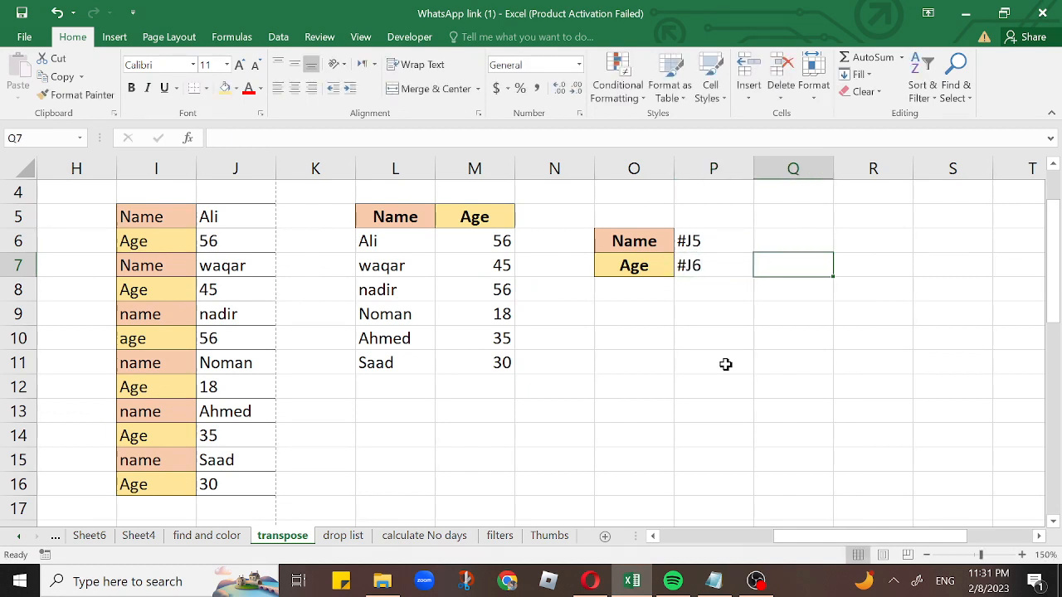
- Enter the placeholders #J7 in Q6 and #J8 in Q7 for the second name and age
key("Up")
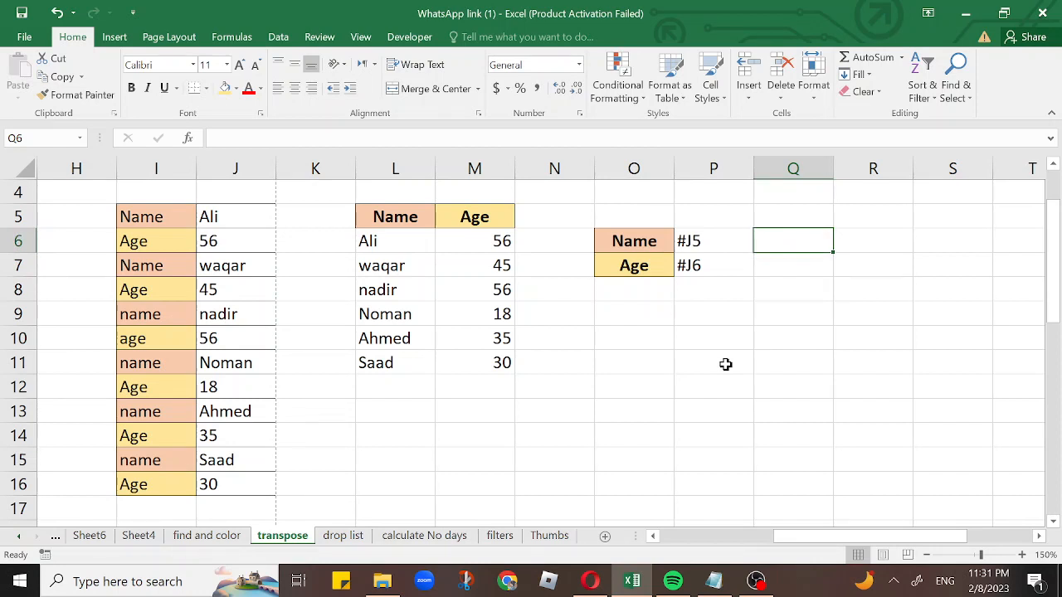
type("#")
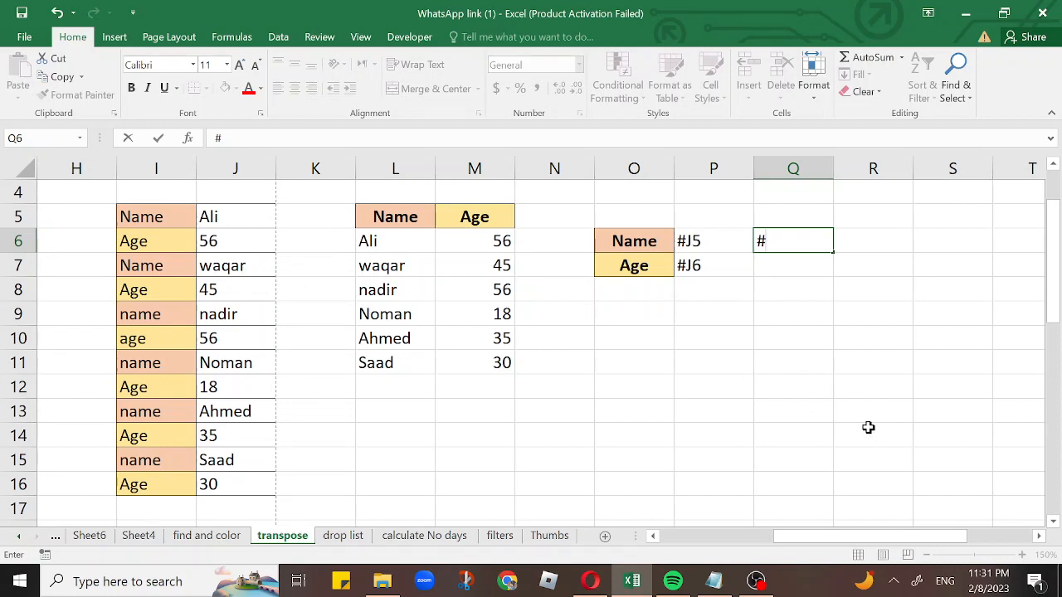
type("J7")
key("Return")
type("#")
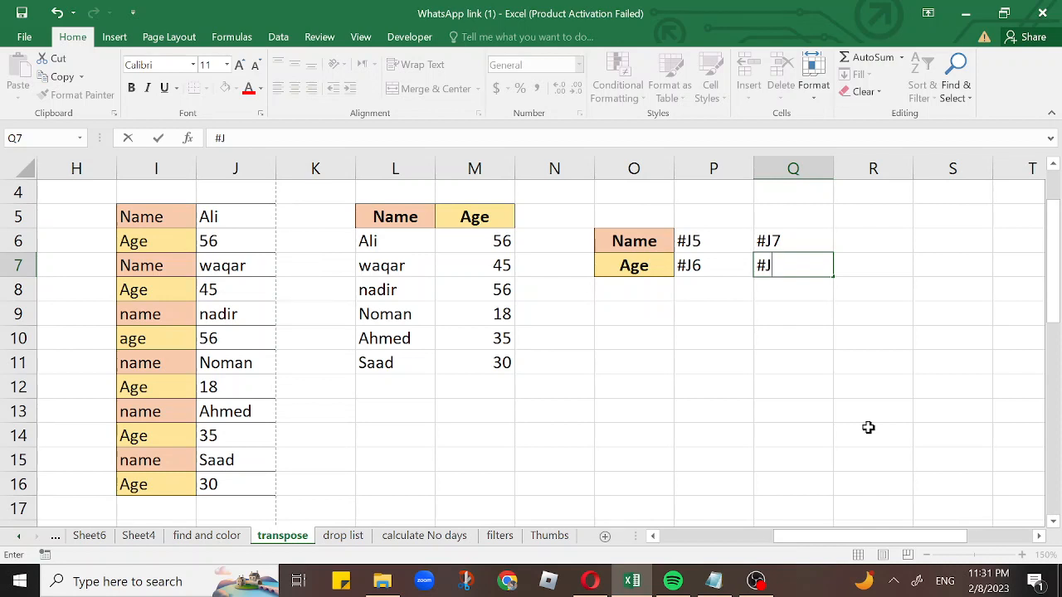
type("J8")
- Fill the placeholder pattern from P6:Q7 across rows 6 and 7 through column U
left_click_drag(734, 241, 782, 271)
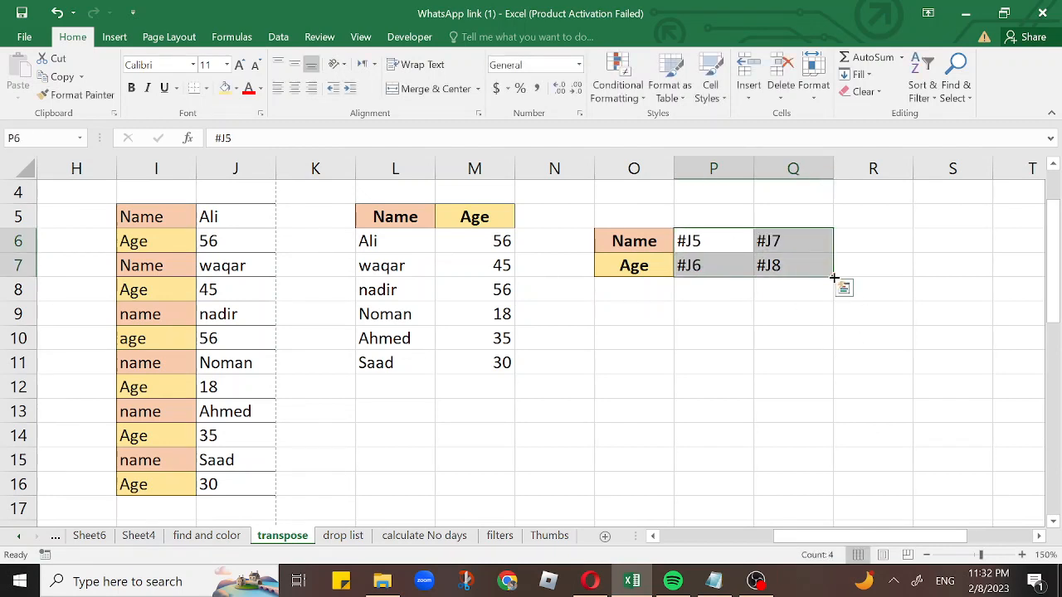
left_click_drag(832, 275, 783, 255)
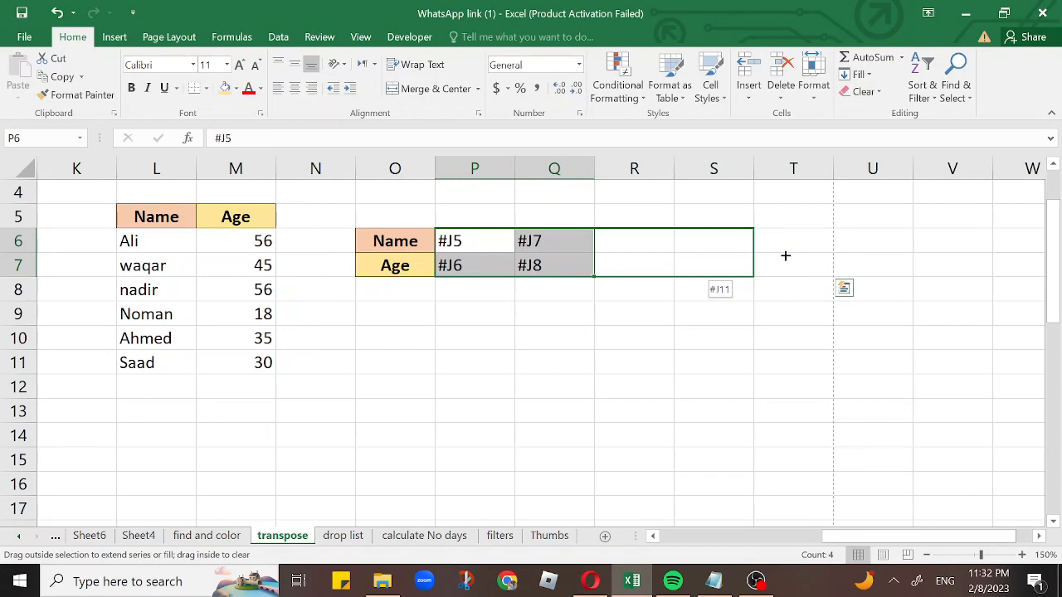
left_click_drag(785, 257, 886, 270)
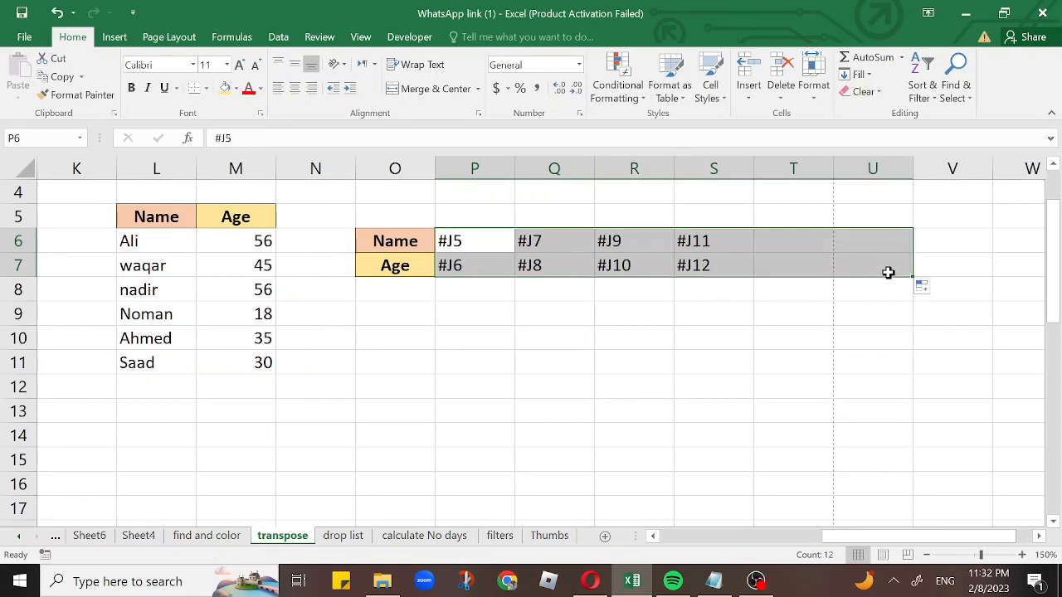
left_click_drag(862, 545, 848, 528)
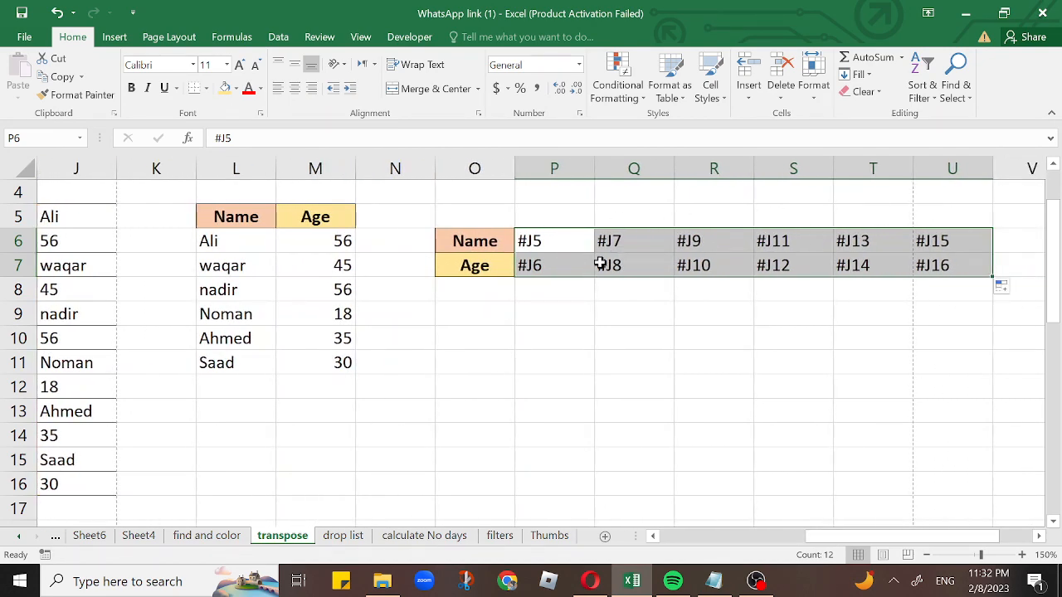
left_click_drag(820, 541, 802, 540)
- Check the placeholders for the first two name and age pairs in P6:Q7 of the horizontal table
left_click(645, 342)
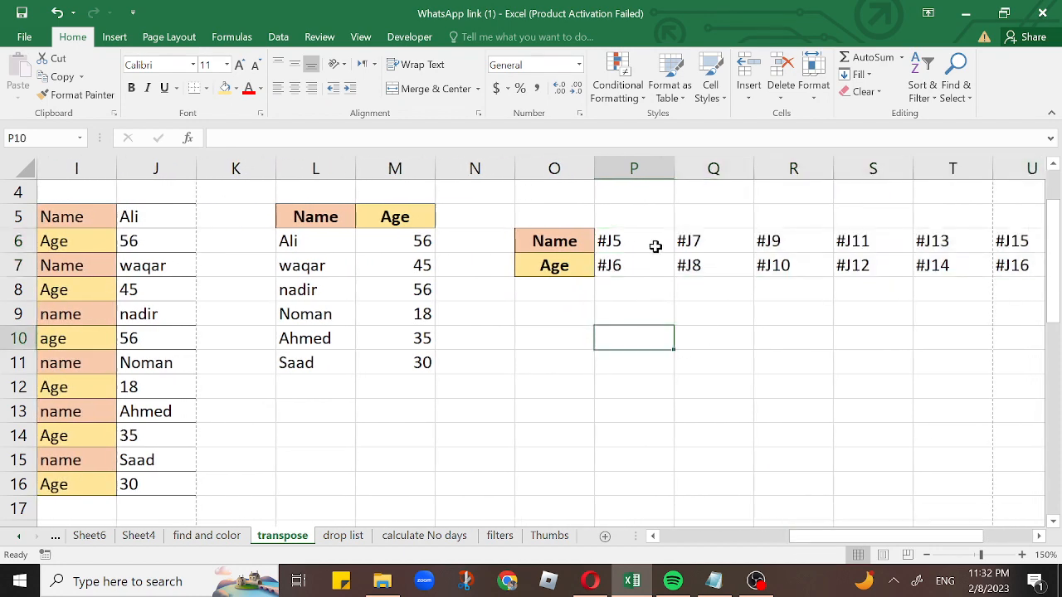
left_click(653, 247)
left_click(692, 248)
left_click(700, 266)
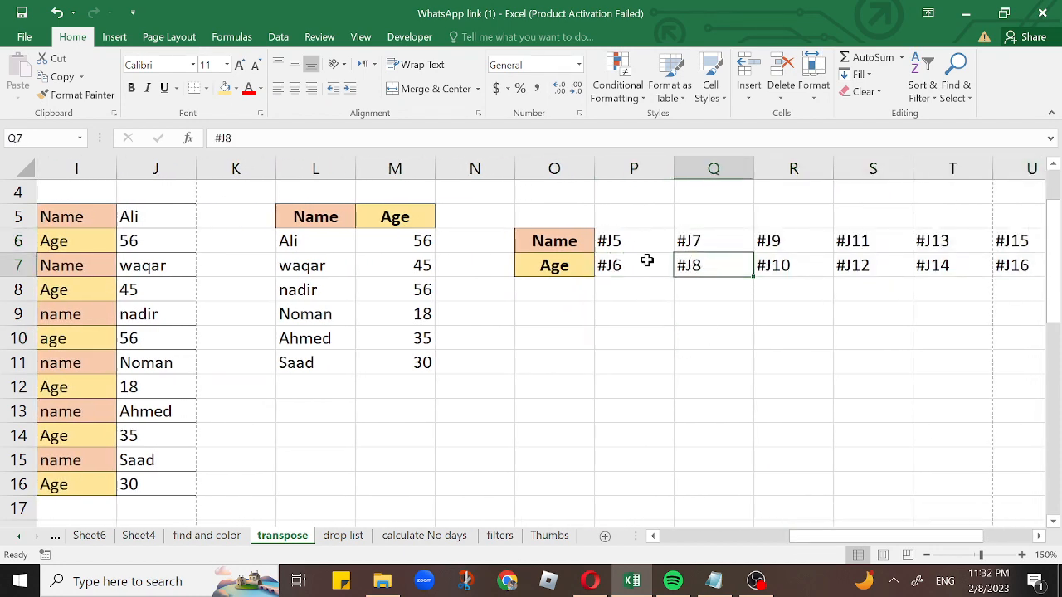
left_click(645, 264)
- Replace every # with = in P6:U7 to convert the horizontal table's placeholders into cell references
mouse_move(798, 536)
left_mouse_down()
mouse_move(789, 536)
mouse_move(801, 531)
left_mouse_up()
left_click_drag(565, 236, 939, 266)
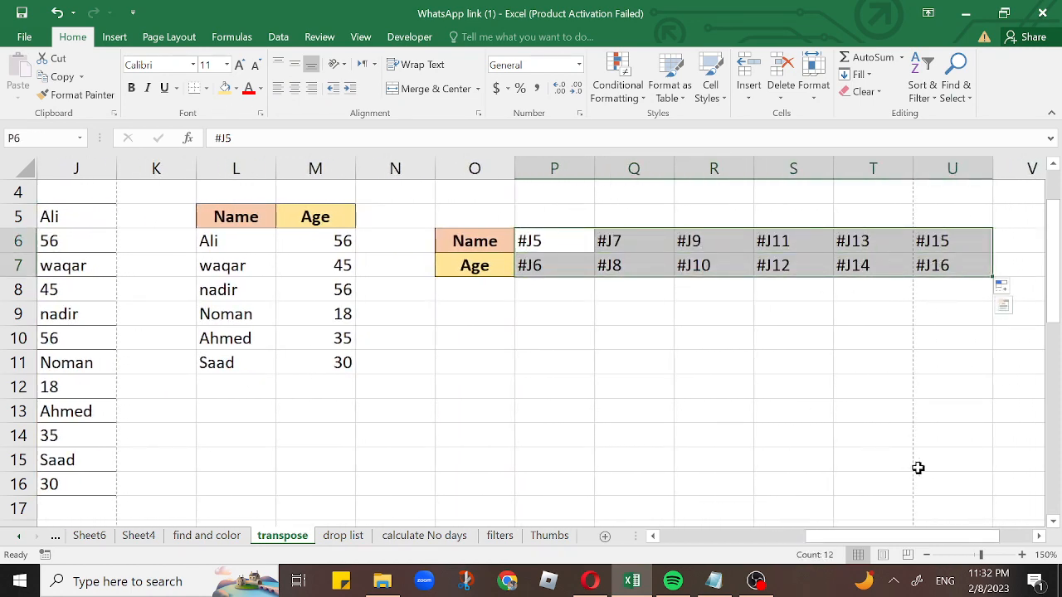
scroll(824, 467, "up", 1)
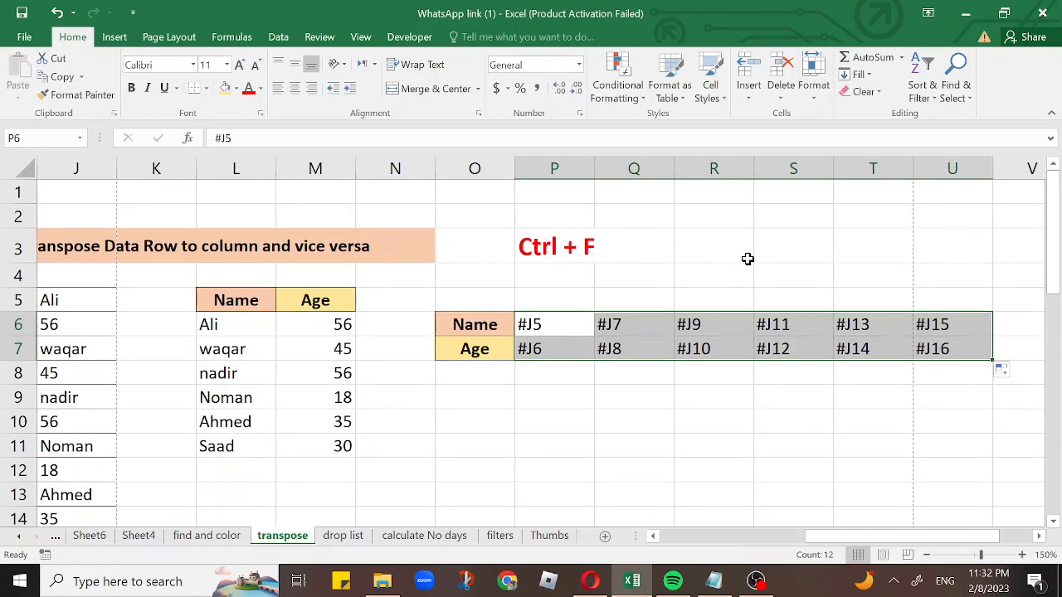
key("ctrl+f")
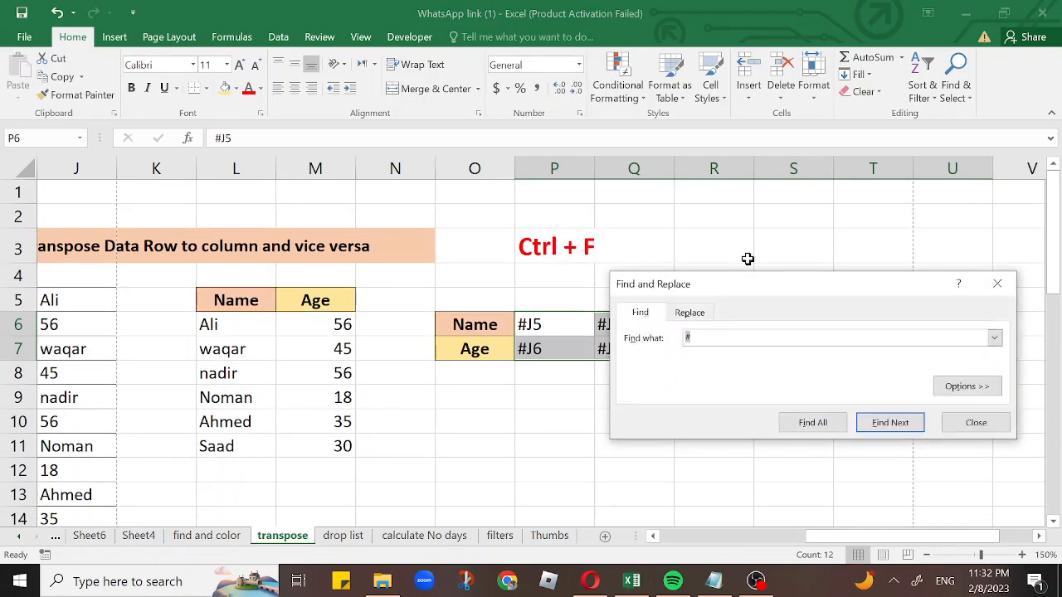
left_click(689, 314)
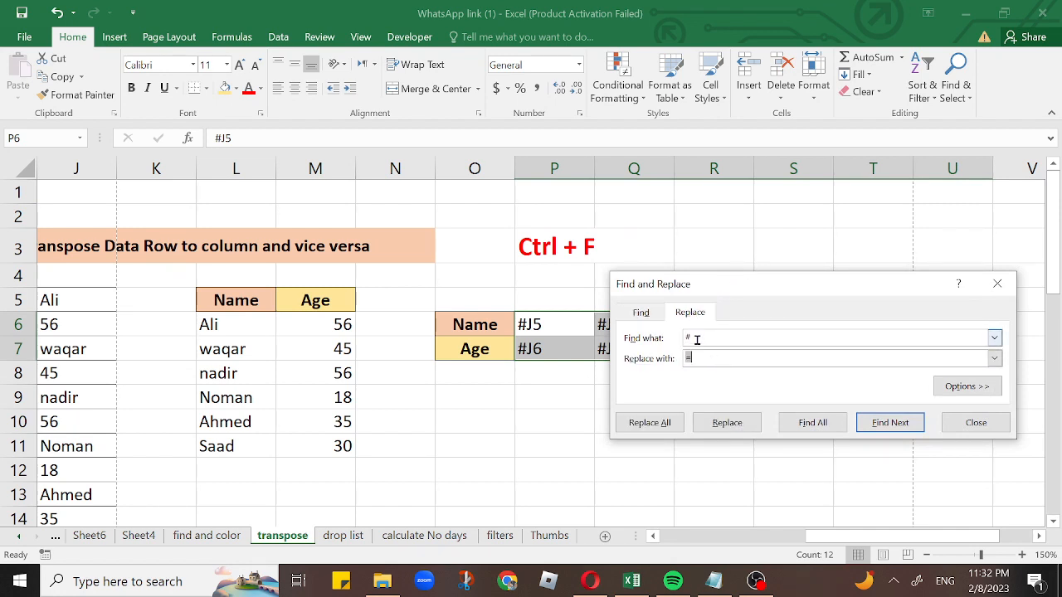
left_click_drag(697, 339, 678, 357)
left_click(652, 425)
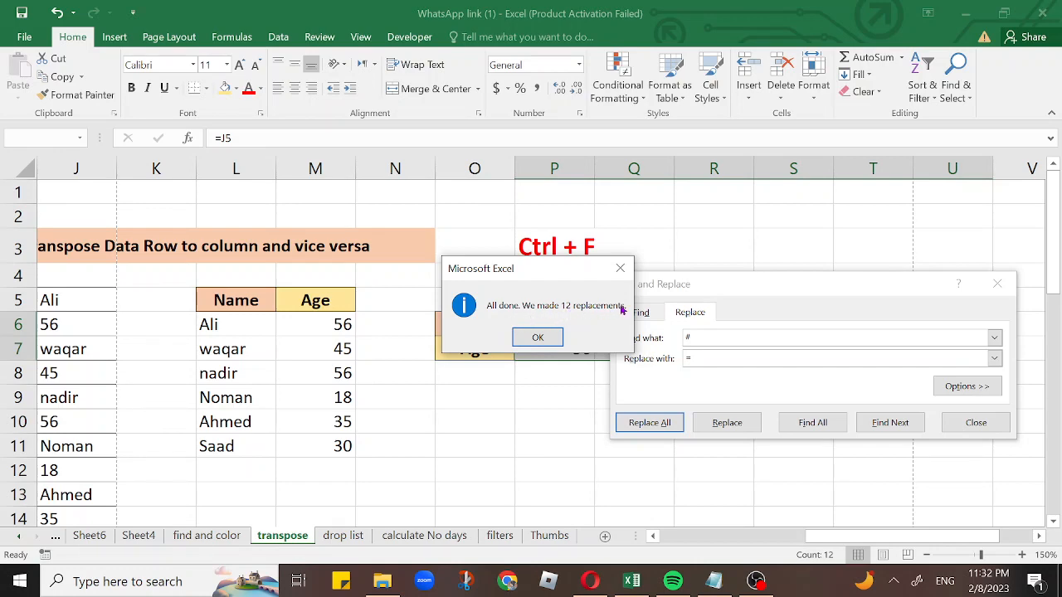
left_click(554, 336)
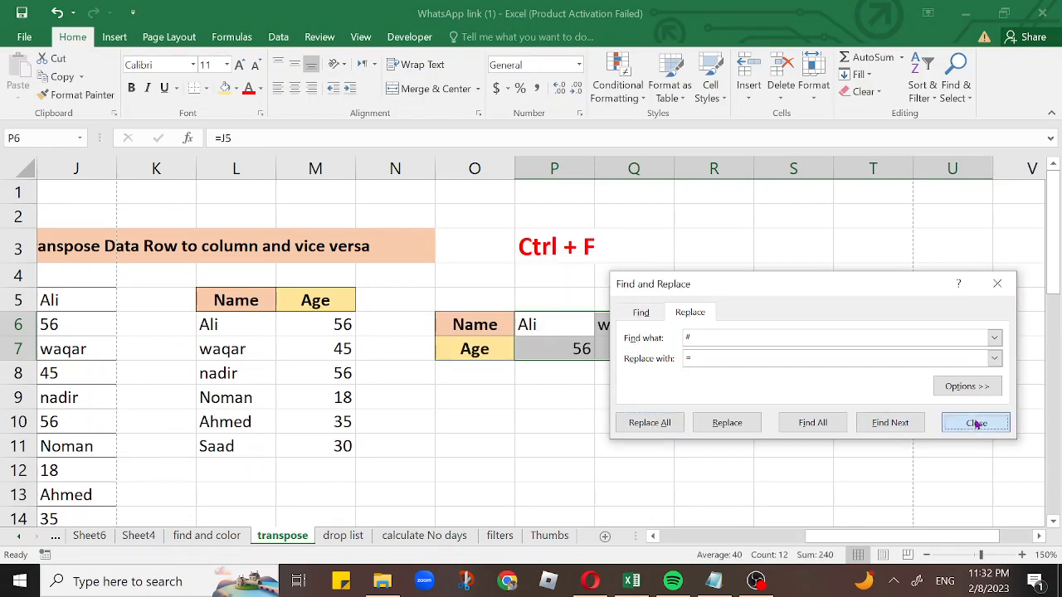
left_click(974, 423)
- Compare the horizontal Name and Age table with the stacked source entries in column J
left_click_drag(934, 540, 883, 541)
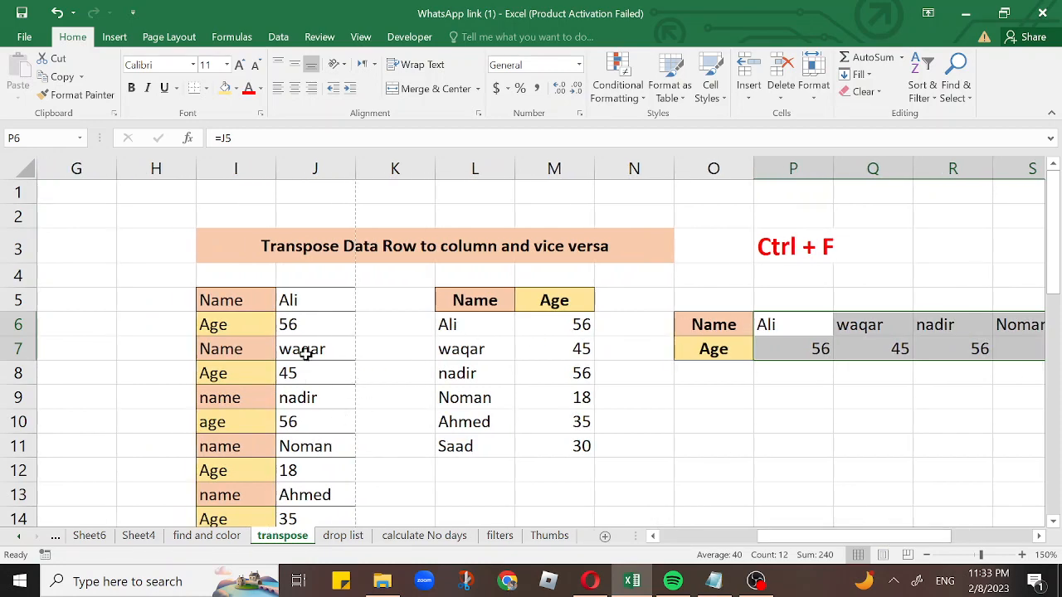
left_click_drag(801, 540, 841, 540)
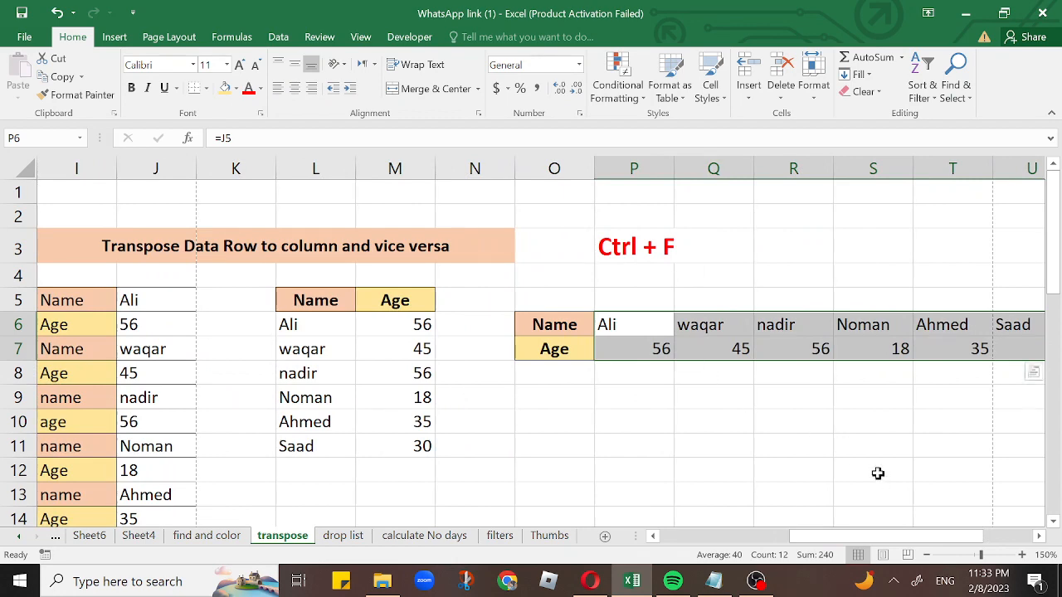
scroll(713, 411, "down", 3)
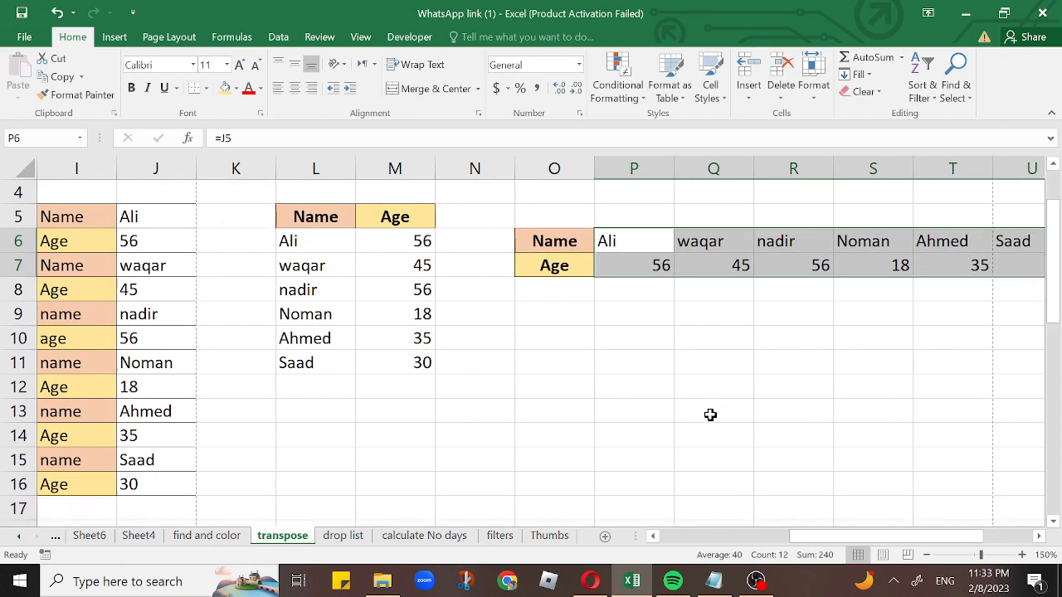
- Review the Name and Age source table in I22:J28 and the three transpose method sections beside it
scroll(713, 411, "down", 2)
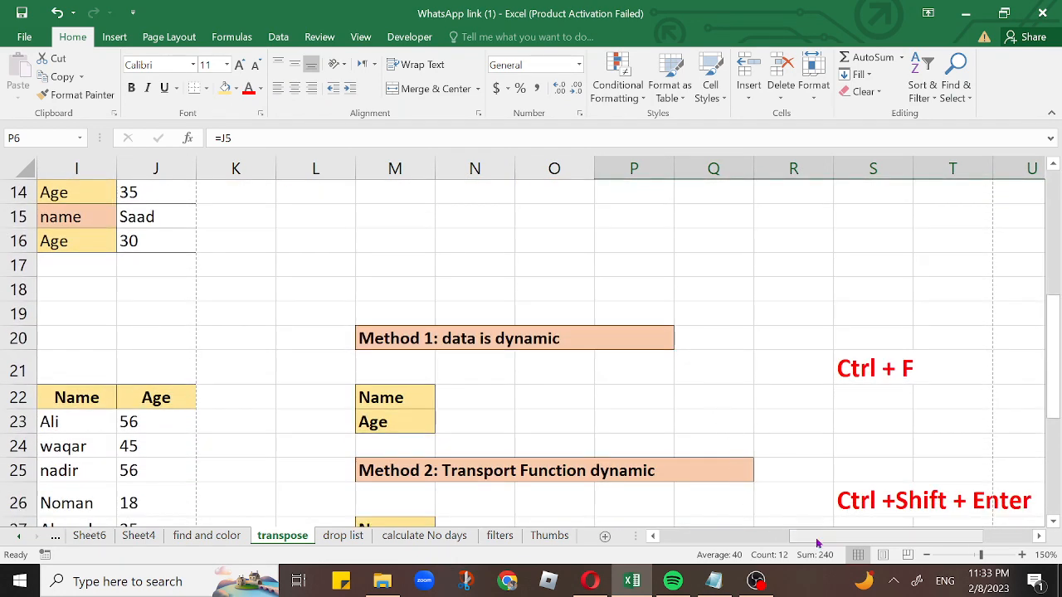
left_click_drag(817, 542, 788, 543)
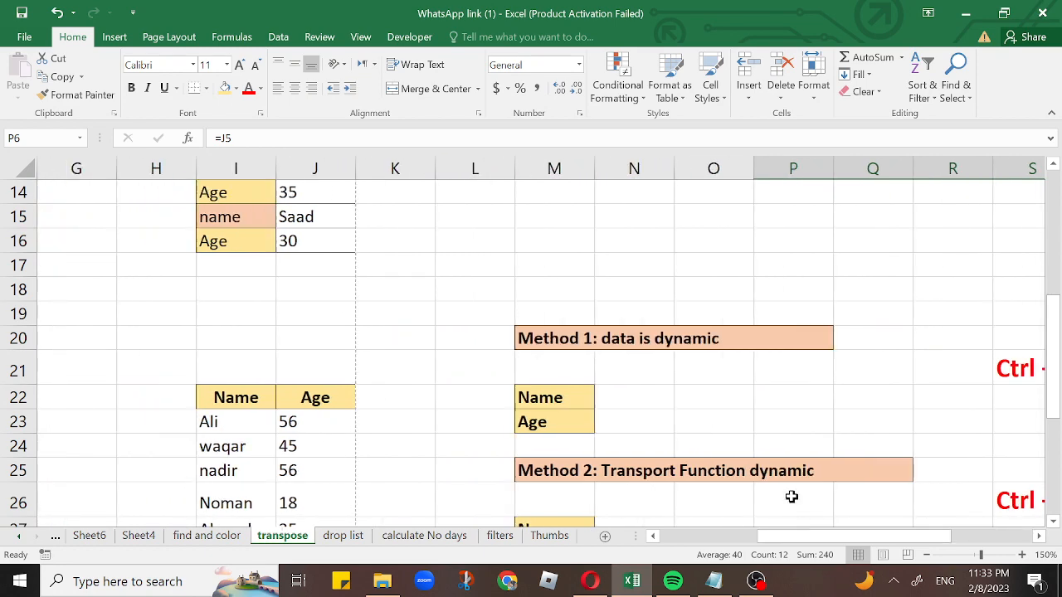
scroll(818, 451, "down", 1)
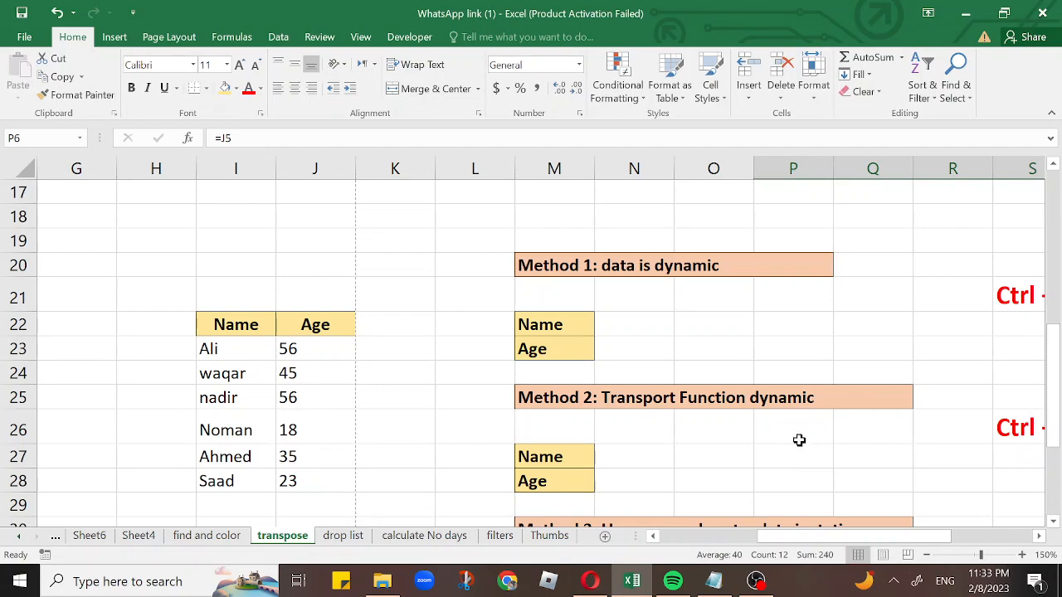
scroll(806, 443, "down", 1)
scroll(803, 444, "up", 1)
scroll(803, 444, "up", 1)
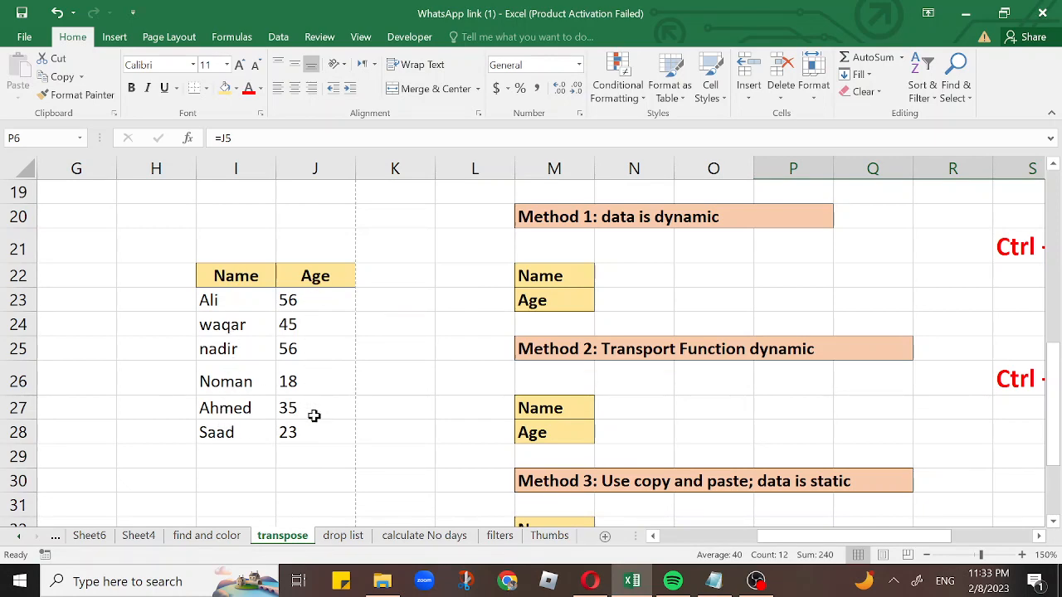
scroll(739, 438, "down", 2)
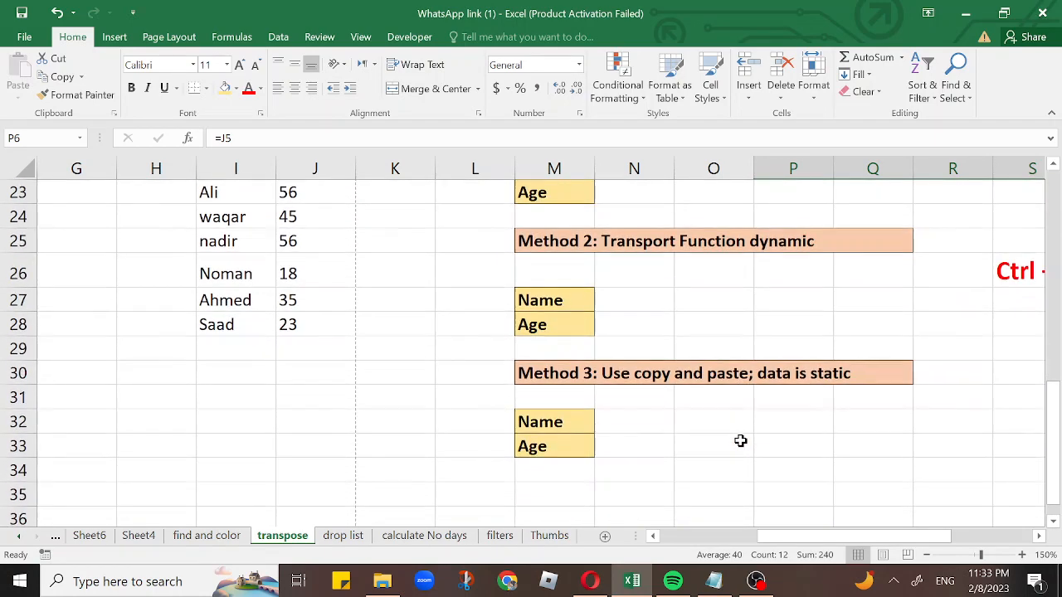
scroll(740, 441, "up", 1)
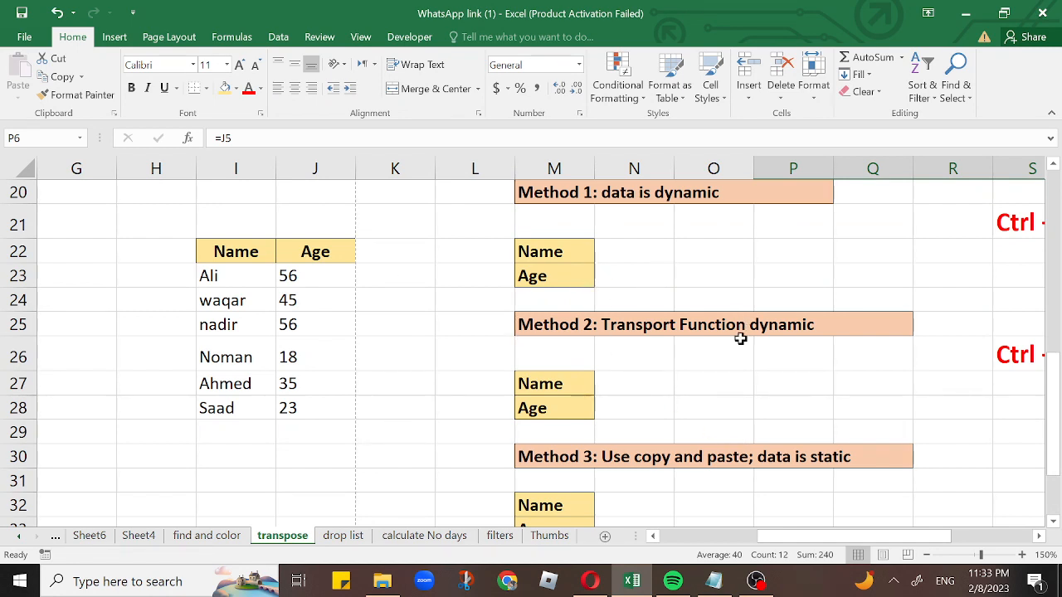
left_click(1044, 537)
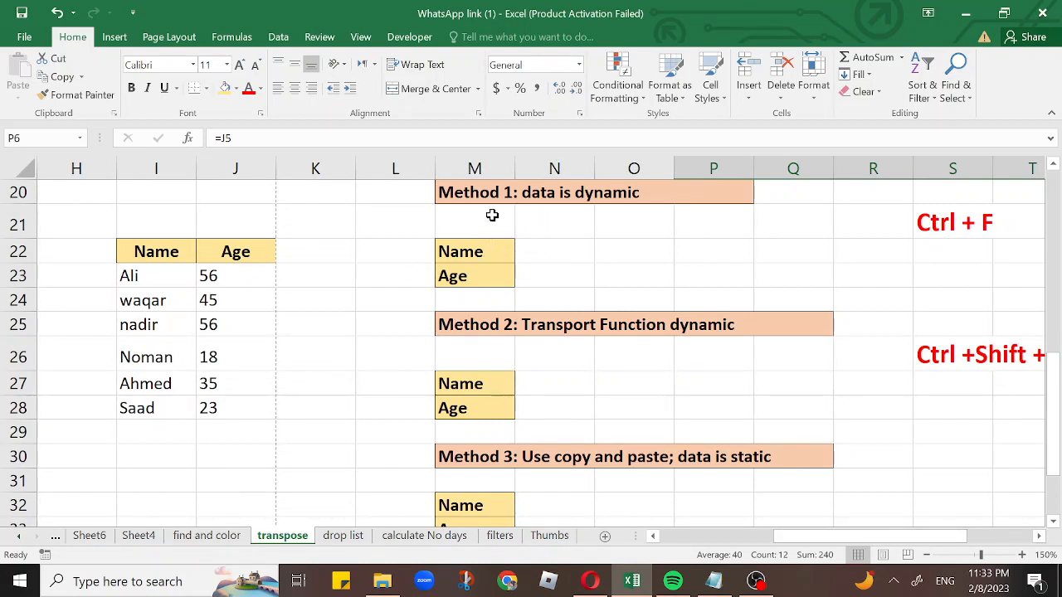
- Enter the placeholder #I23 in N22 for the first name of the Method 1 table
left_click(558, 247)
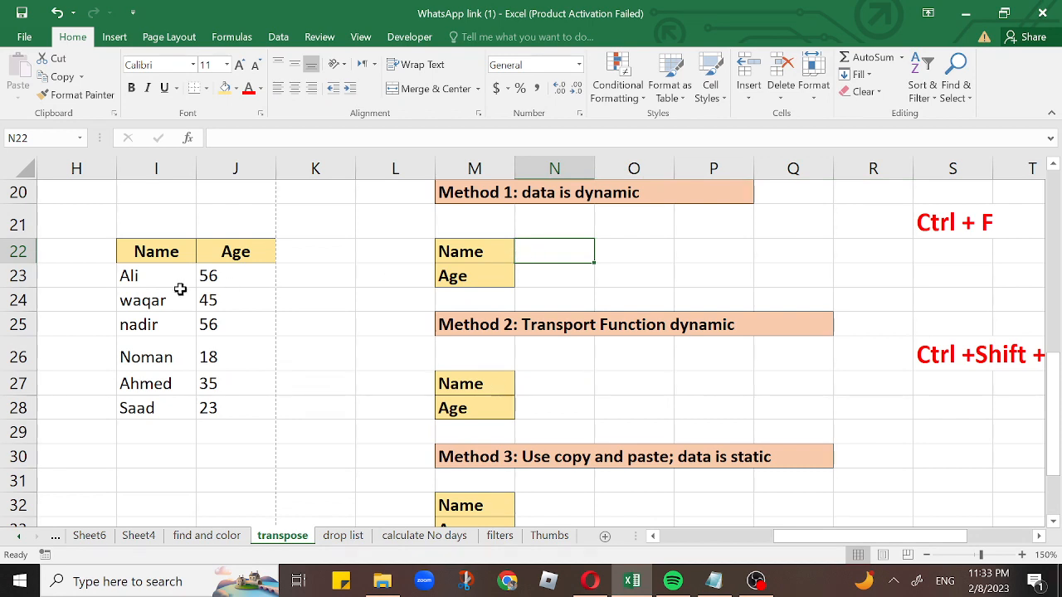
left_click(156, 278)
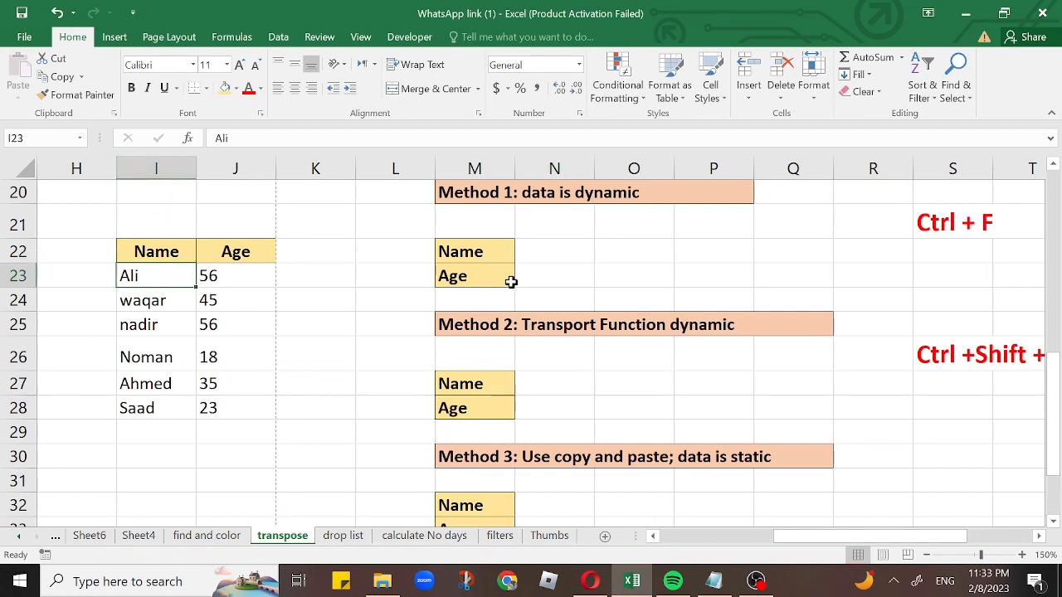
left_click(556, 251)
type("#")
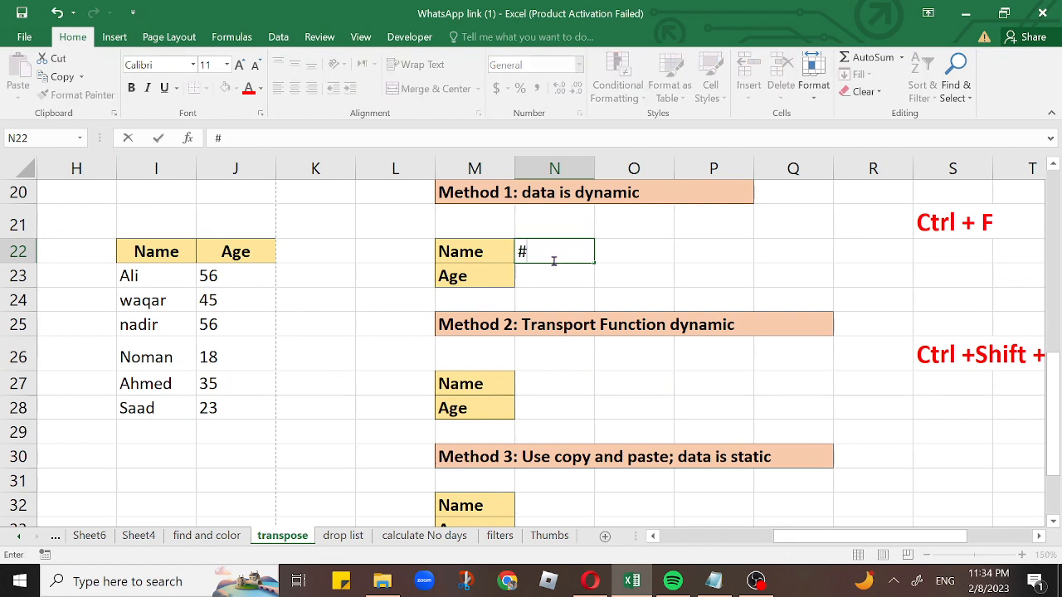
type("J23")
key("Return")
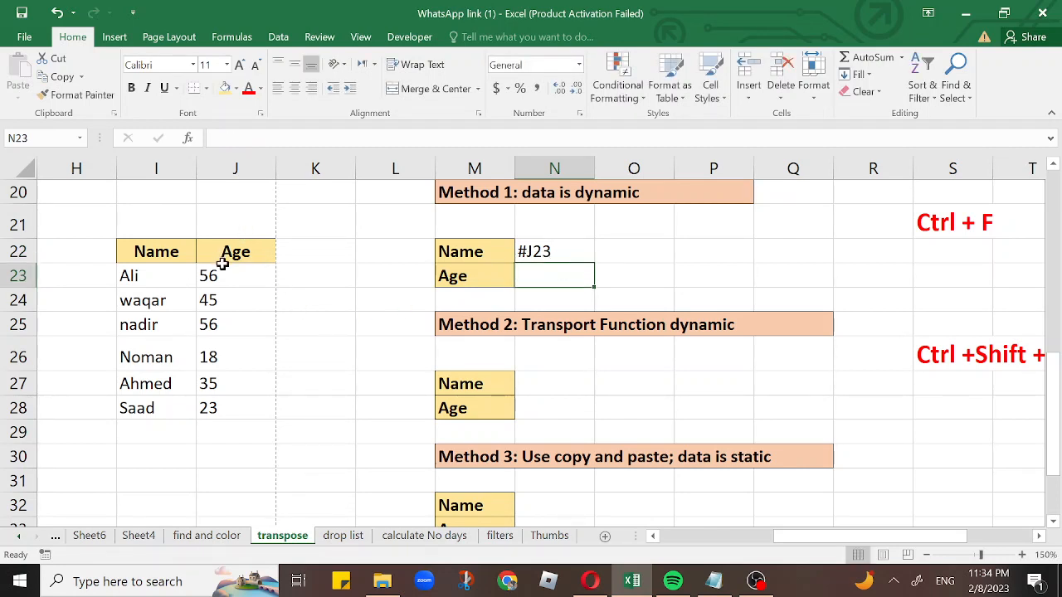
left_click(541, 250)
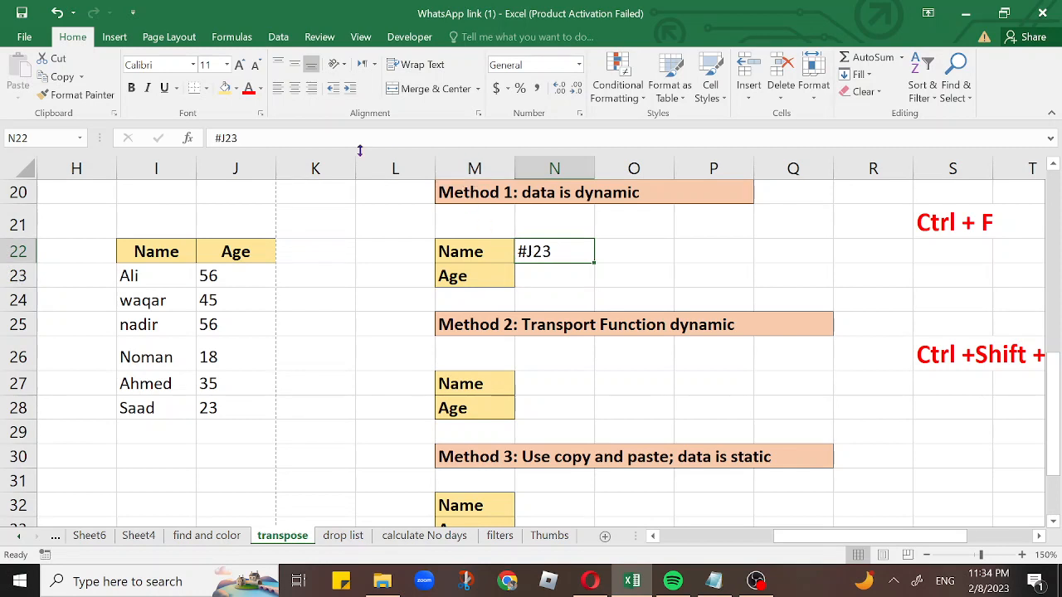
left_click(235, 138)
key("BackSpace")
key("BackSpace")
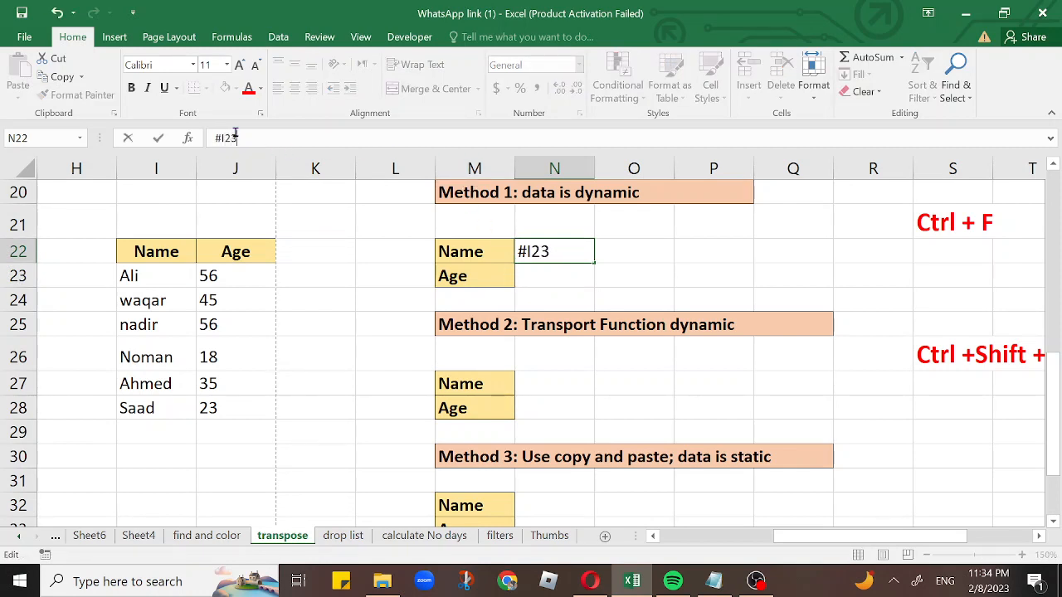
type("23")
key("Return")
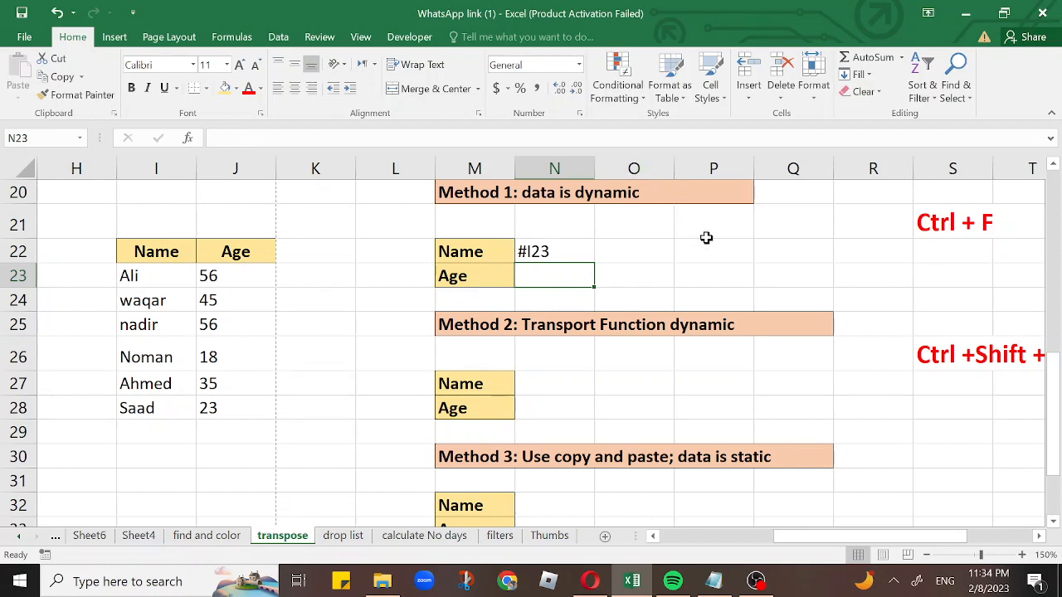
- Enter the placeholder #J23 in N23 for the first age of the Method 1 table
type("J")
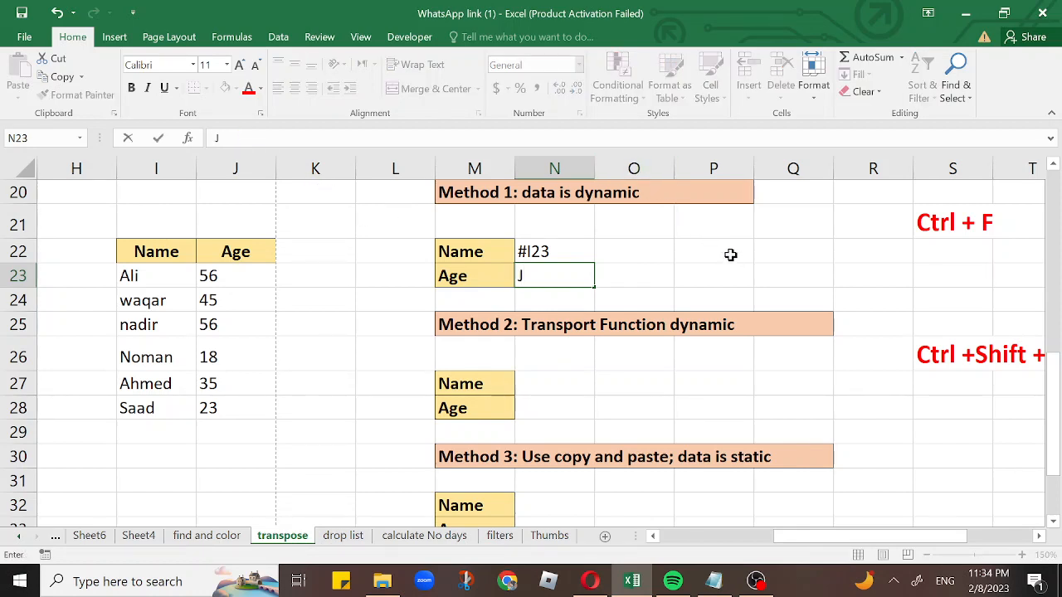
type("#j23")
key("BackSpace")
key("BackSpace")
type("J23")
key("Tab")
- Enter the placeholders #I24 in O22 and #J24 in O23 for the second name and age
key("Up")
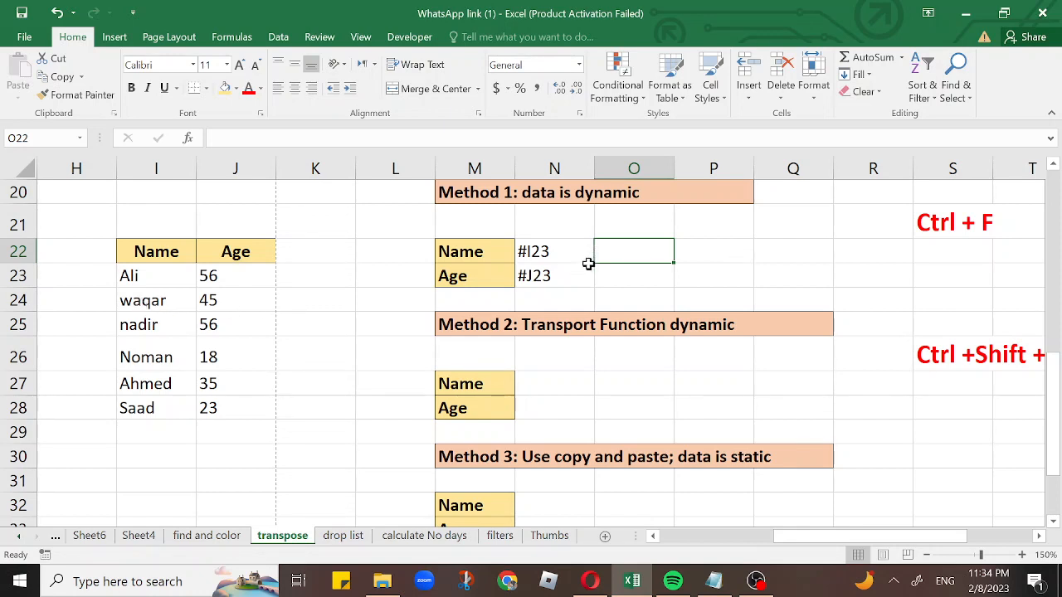
type("I23")
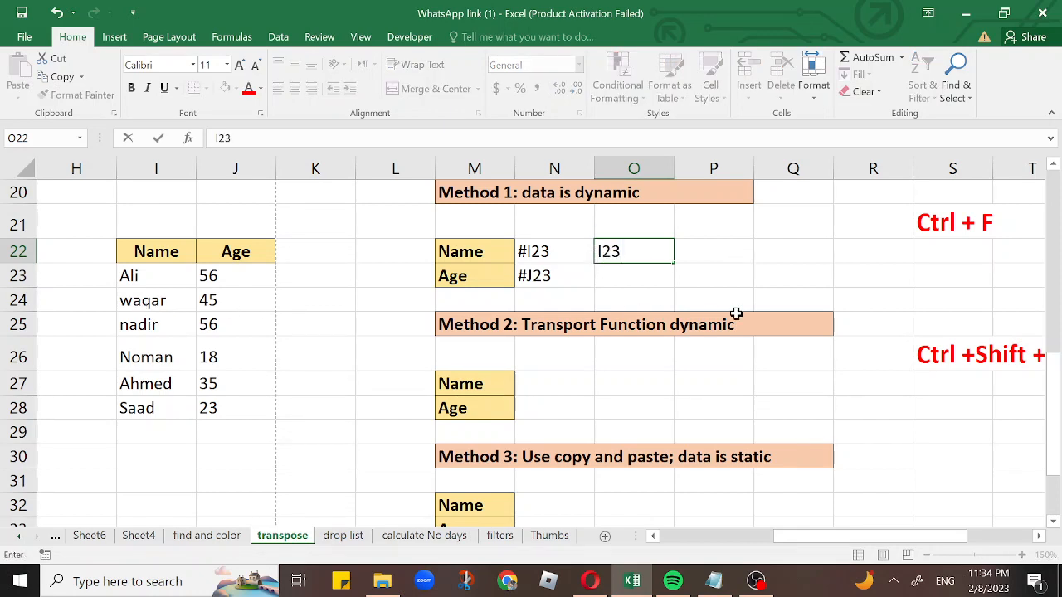
key("Return")
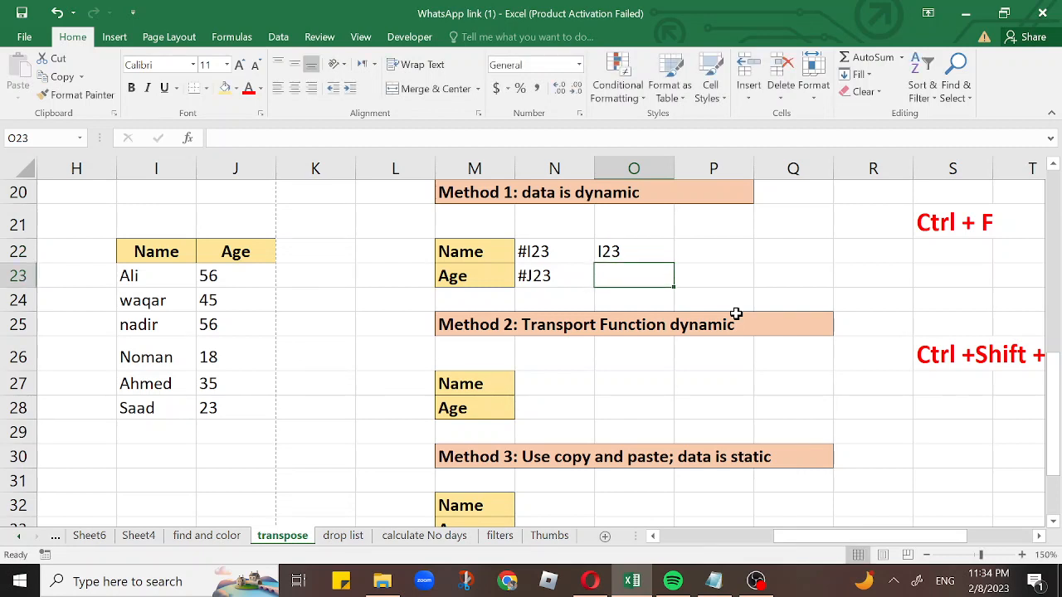
type("J")
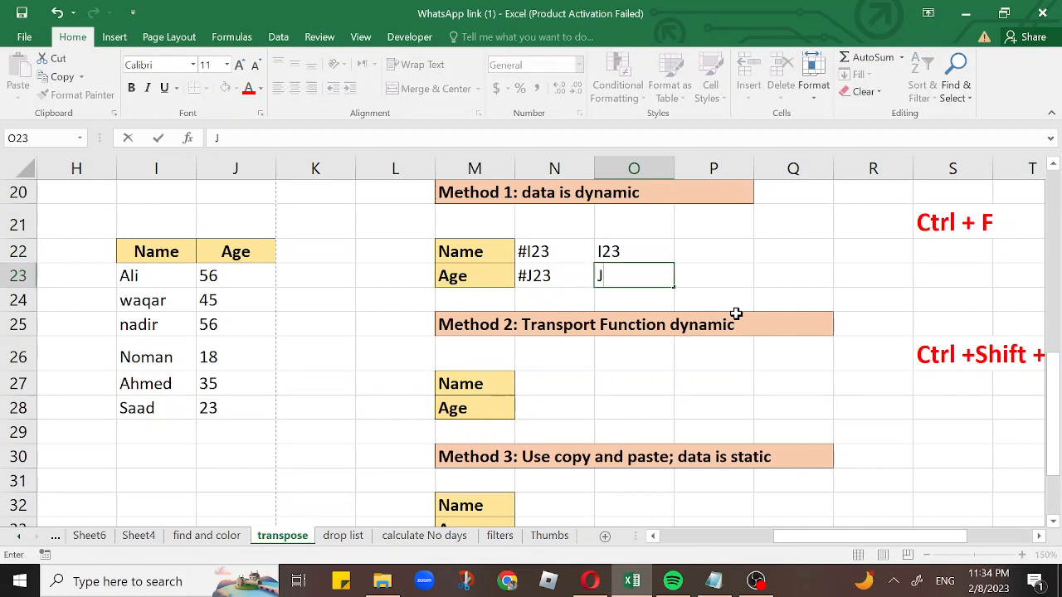
key("Up")
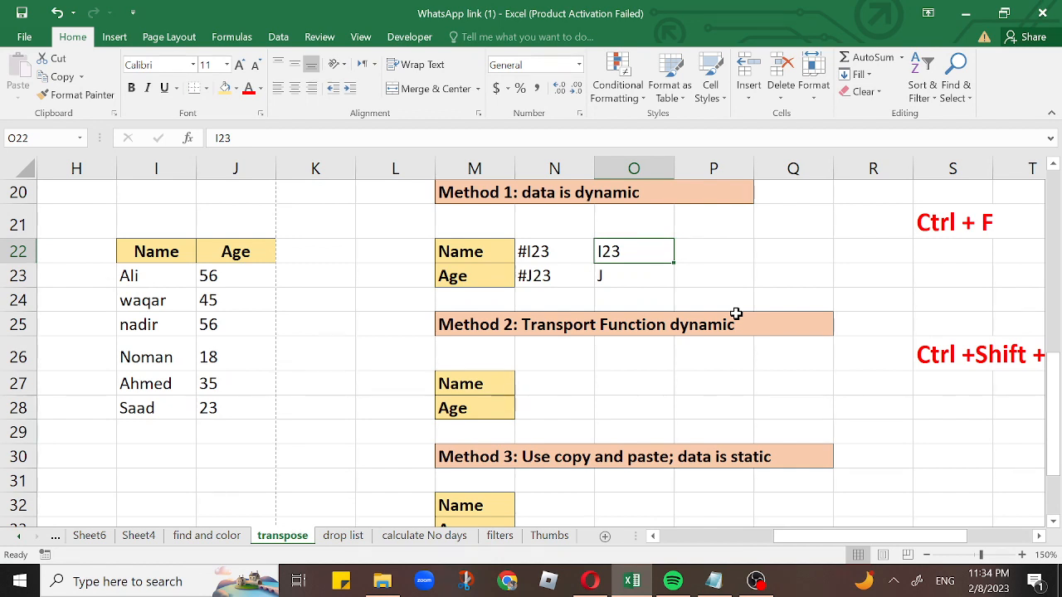
type("#I")
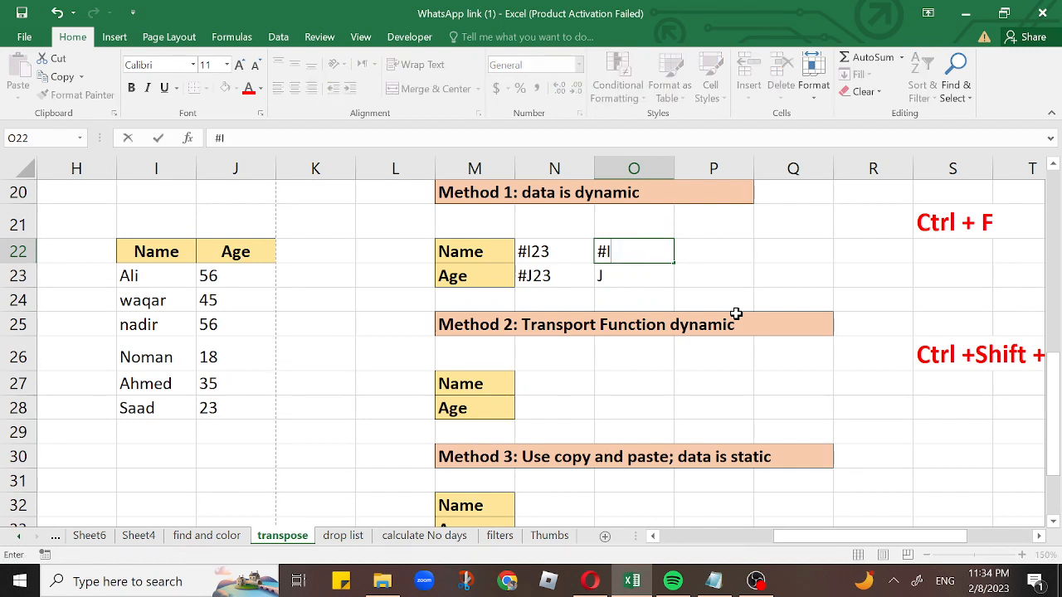
type("24")
key("Return")
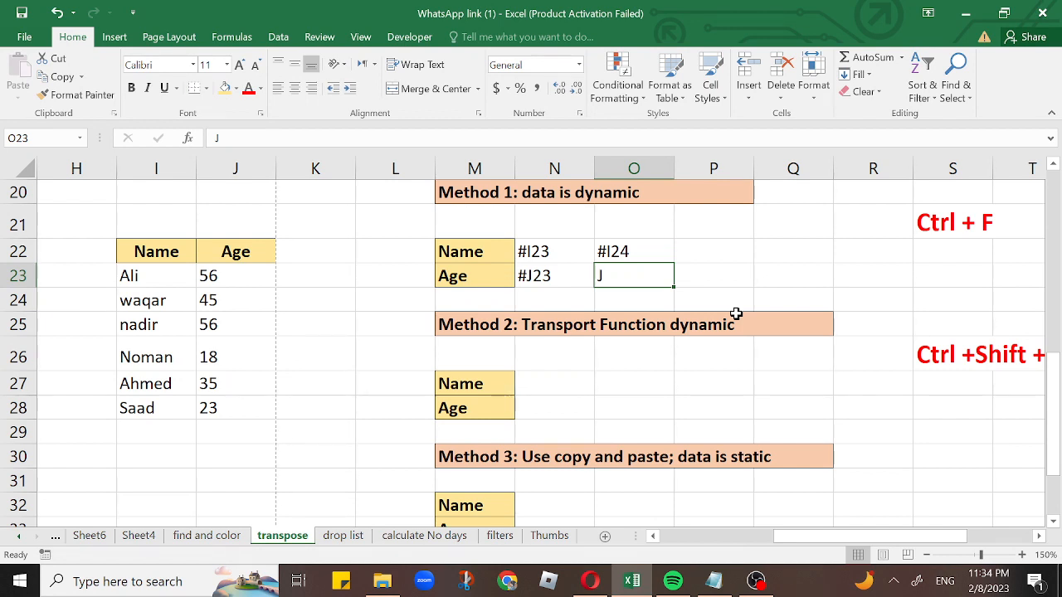
type("#")
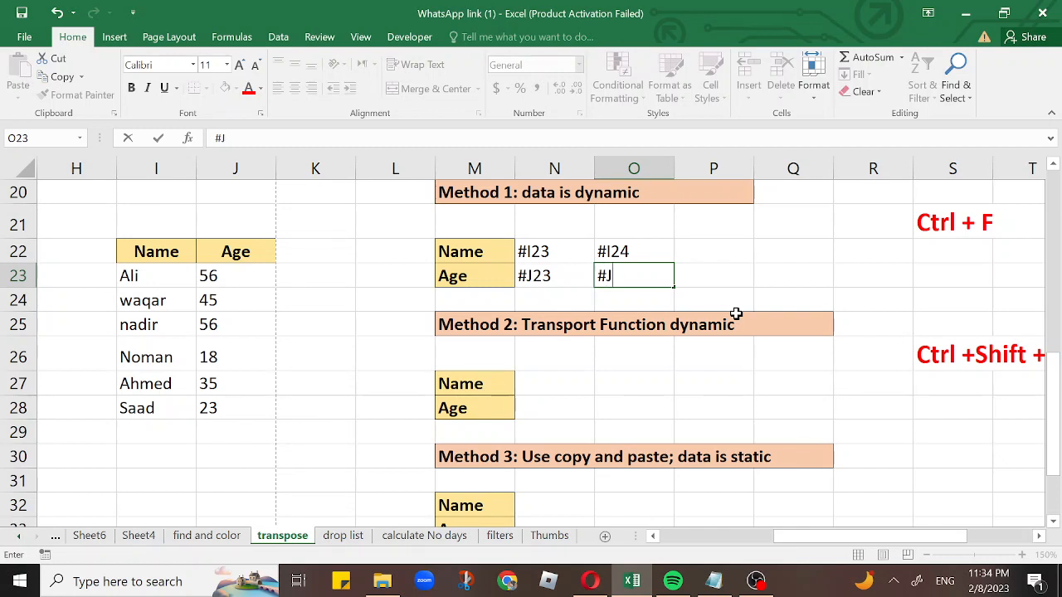
type("J24")
left_click(643, 357)
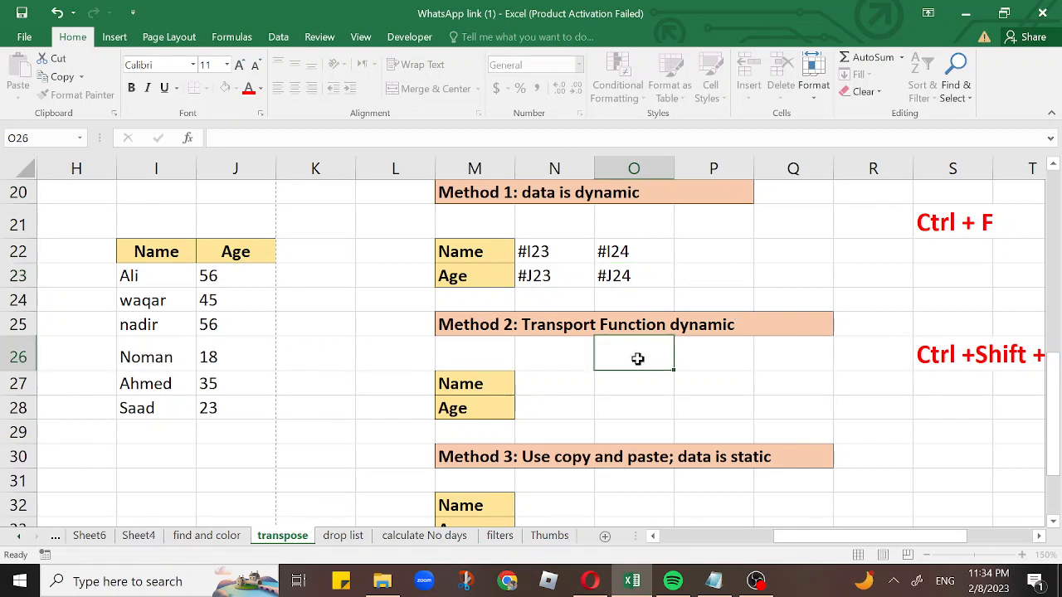
- Fill the N22:O23 placeholder pattern across to column S, ending with #I28 and #J28
left_click(222, 303)
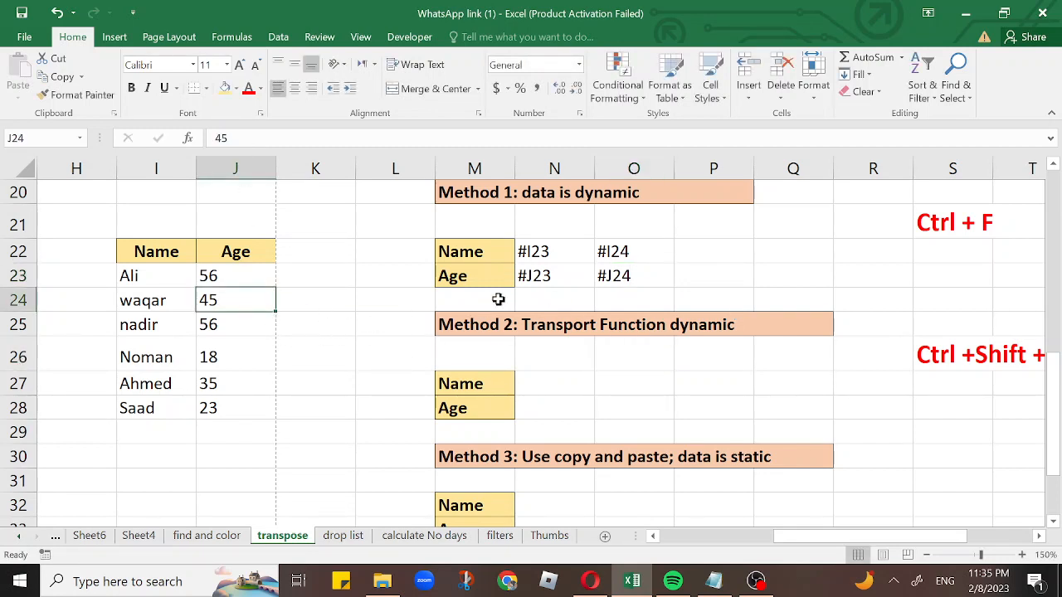
left_click_drag(555, 249, 970, 269)
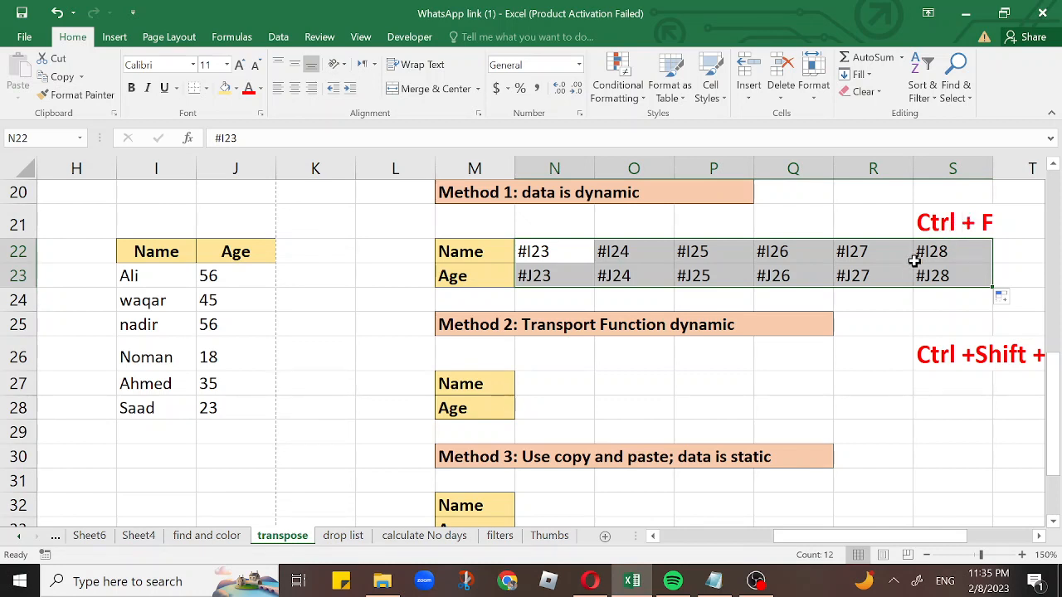
- Replace every # with = in N22:S23 to turn the placeholders into cell references
key("ctrl+f")
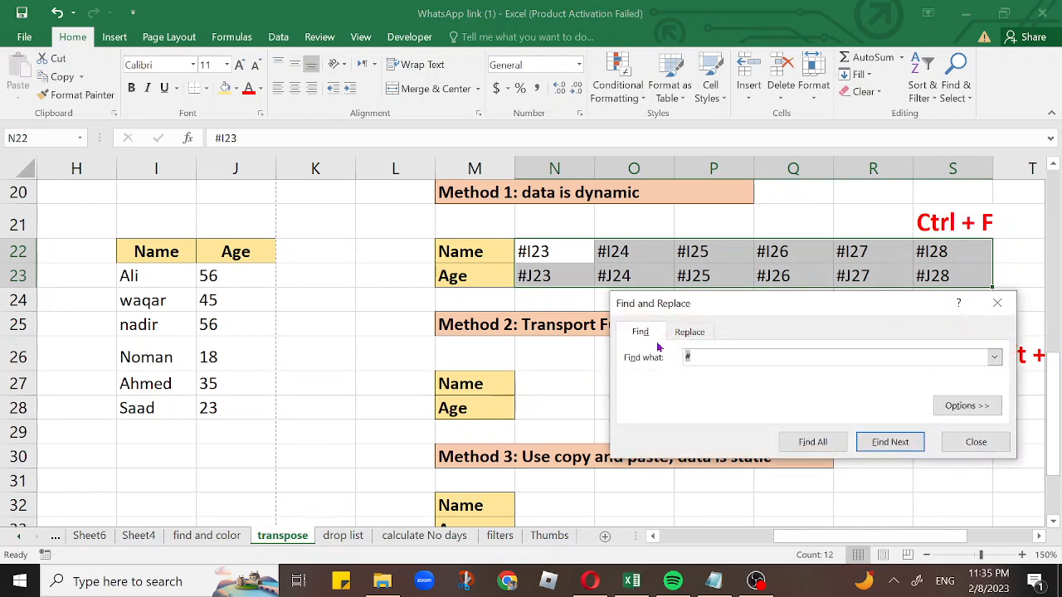
left_click(688, 336)
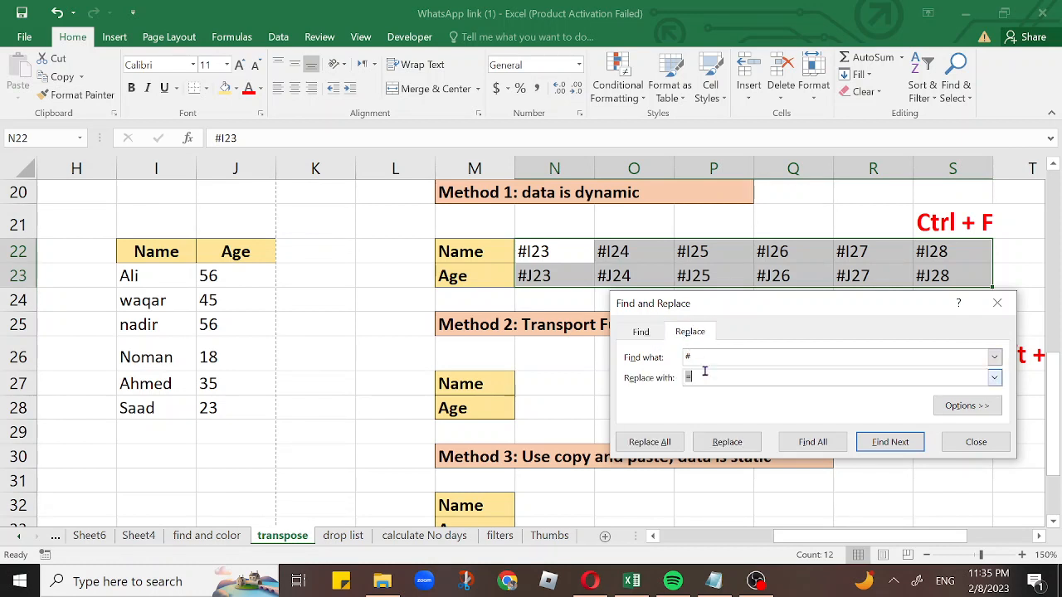
key("shift+Tab")
left_click(650, 442)
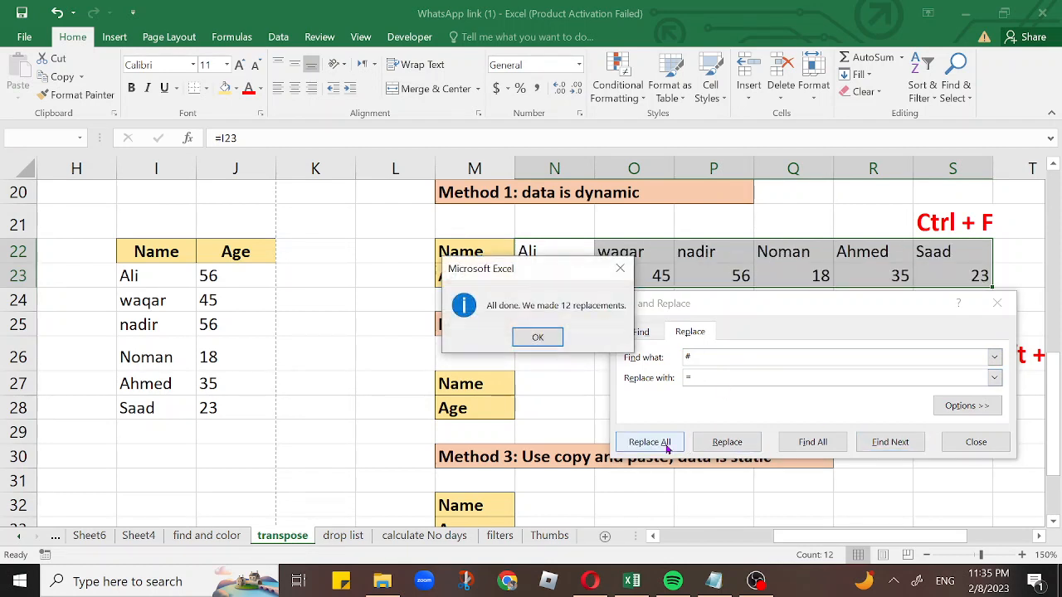
left_click(538, 337)
left_click(952, 445)
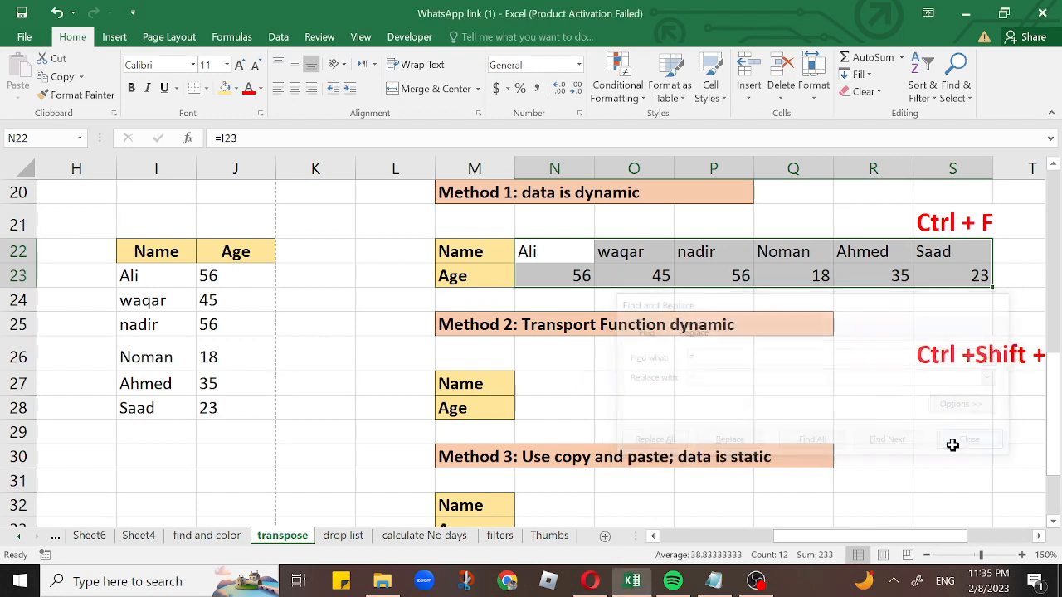
- Set the last age in J28 of the source table to 24 and check the linked Method 1 table
left_click(735, 352)
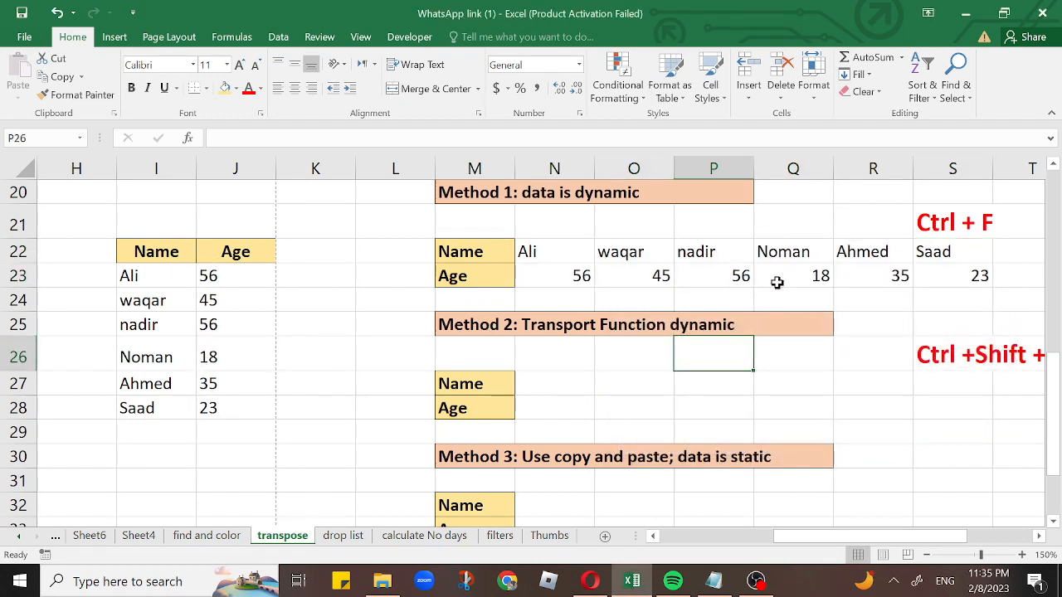
scroll(721, 352, "down", 1)
scroll(733, 359, "down", 2)
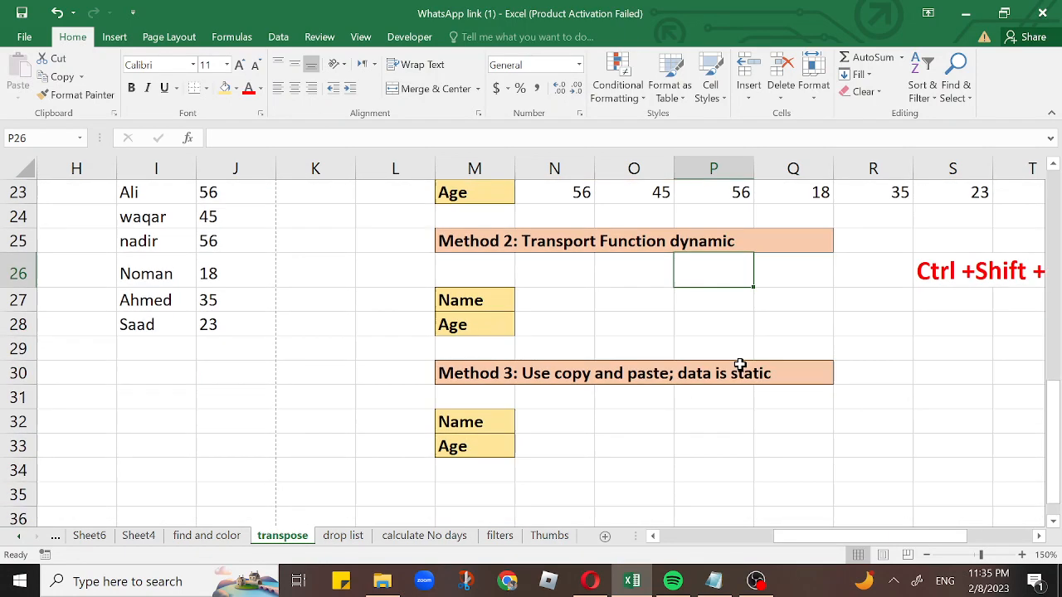
mouse_move(858, 537)
left_mouse_down()
mouse_move(873, 537)
mouse_move(841, 537)
left_mouse_up()
scroll(757, 426, "up", 2)
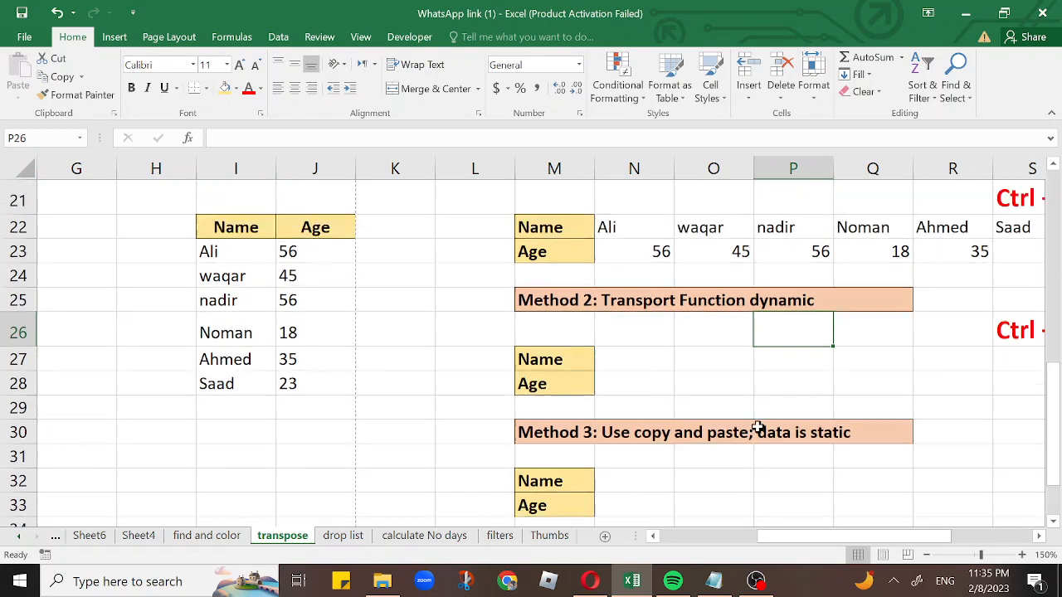
scroll(735, 417, "down", 1)
scroll(736, 402, "up", 3)
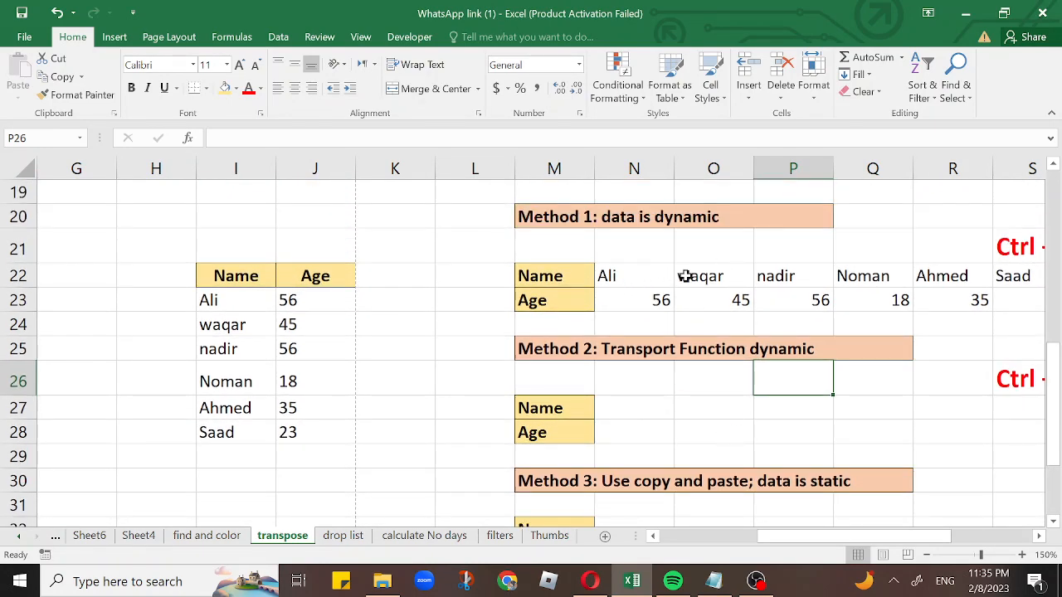
left_click(307, 438)
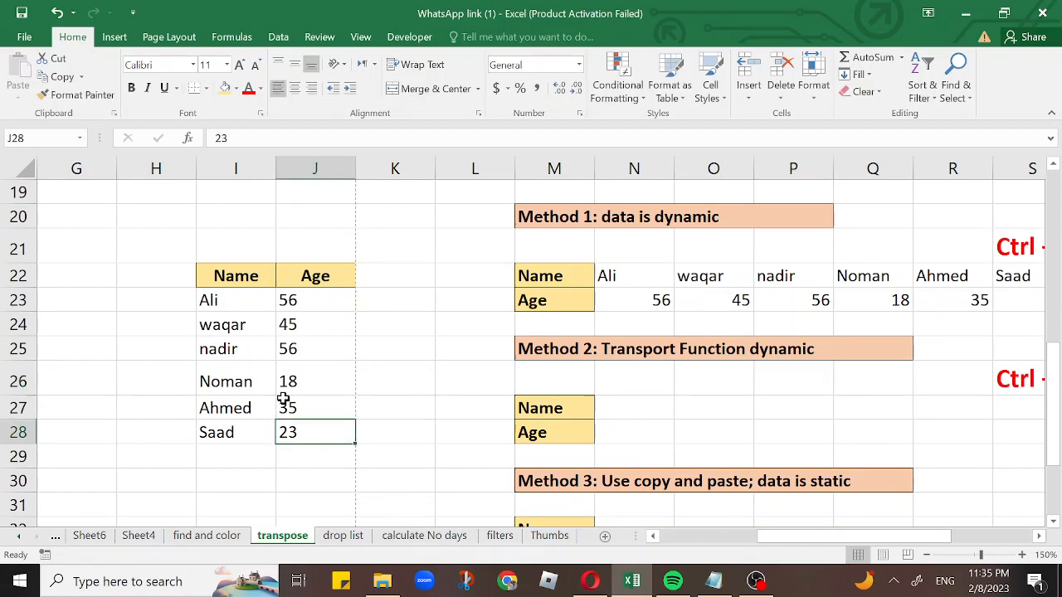
type("2")
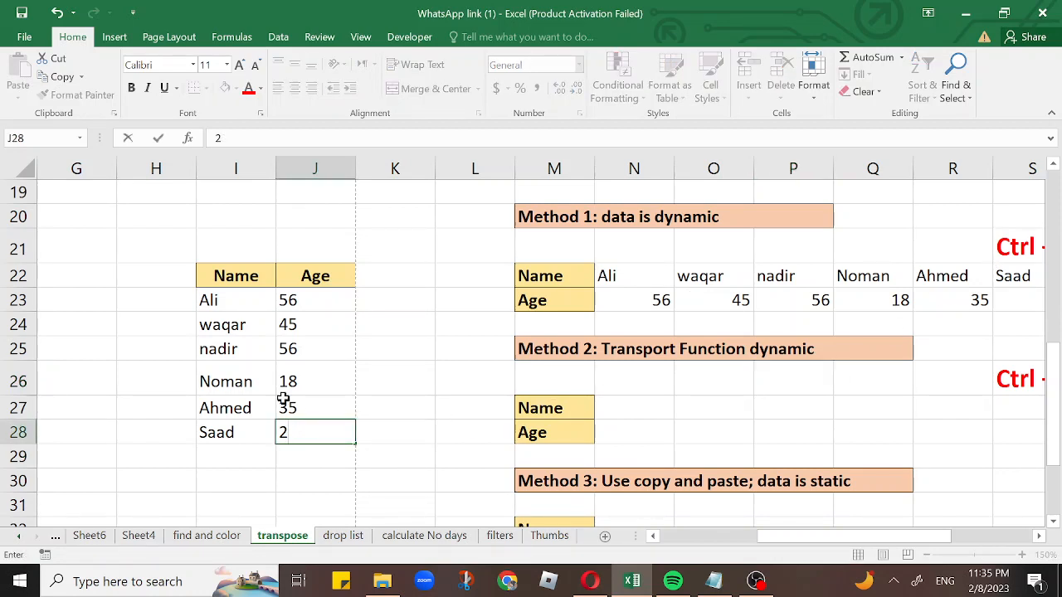
key("Return")
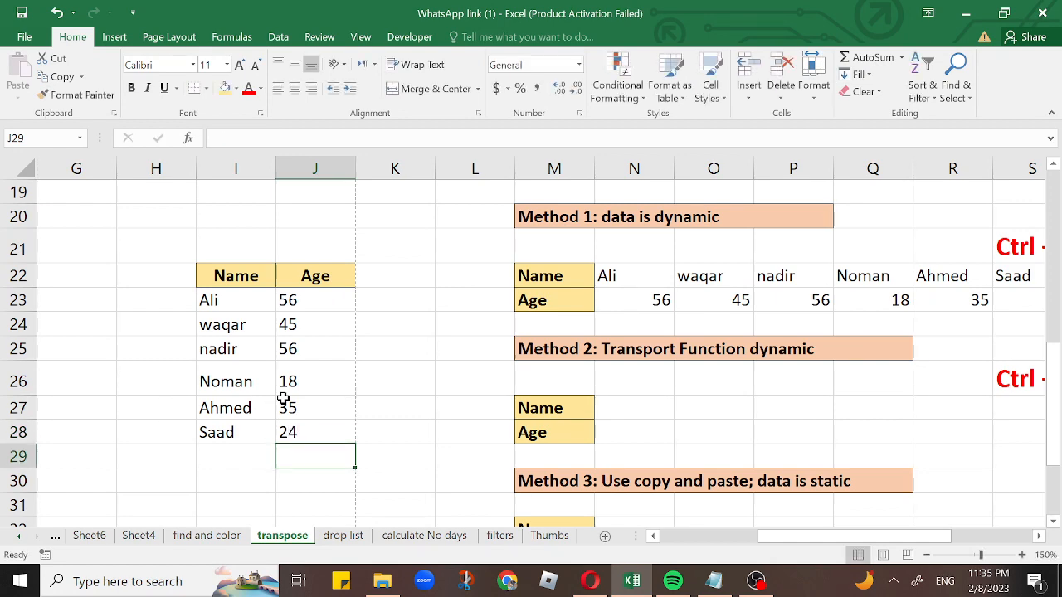
left_click_drag(906, 542, 931, 542)
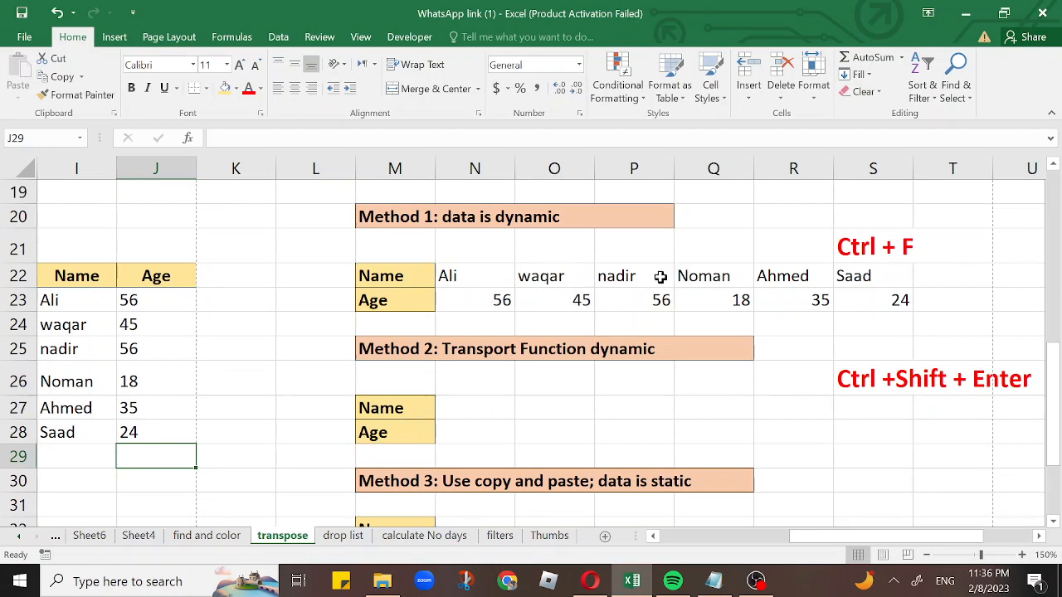
left_click(477, 281)
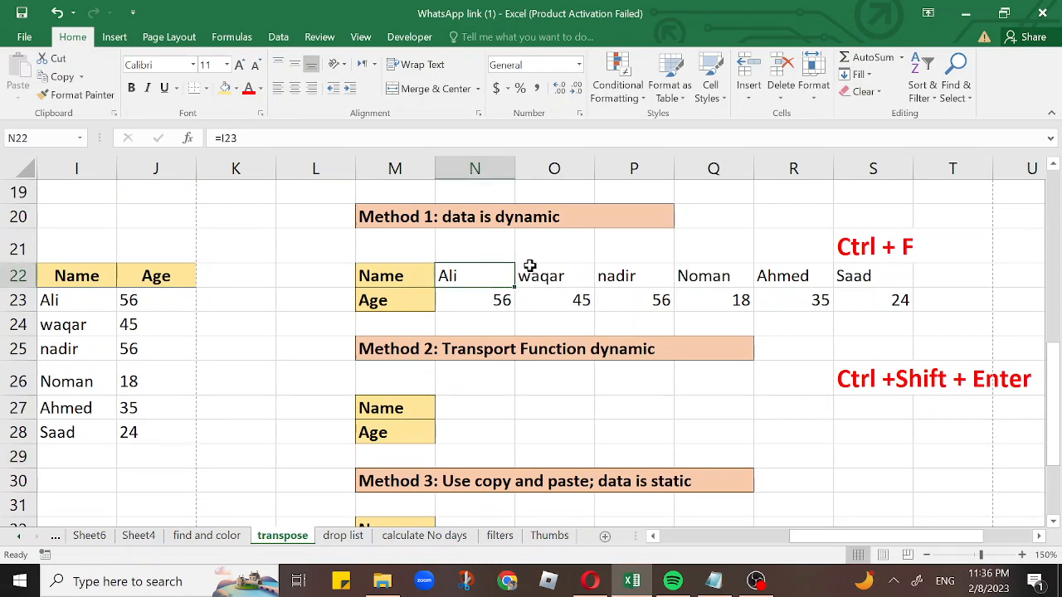
- Enter =TRANSPOSE(I23:J28) as an array formula in N27 of the Method 2 table
left_click(477, 411)
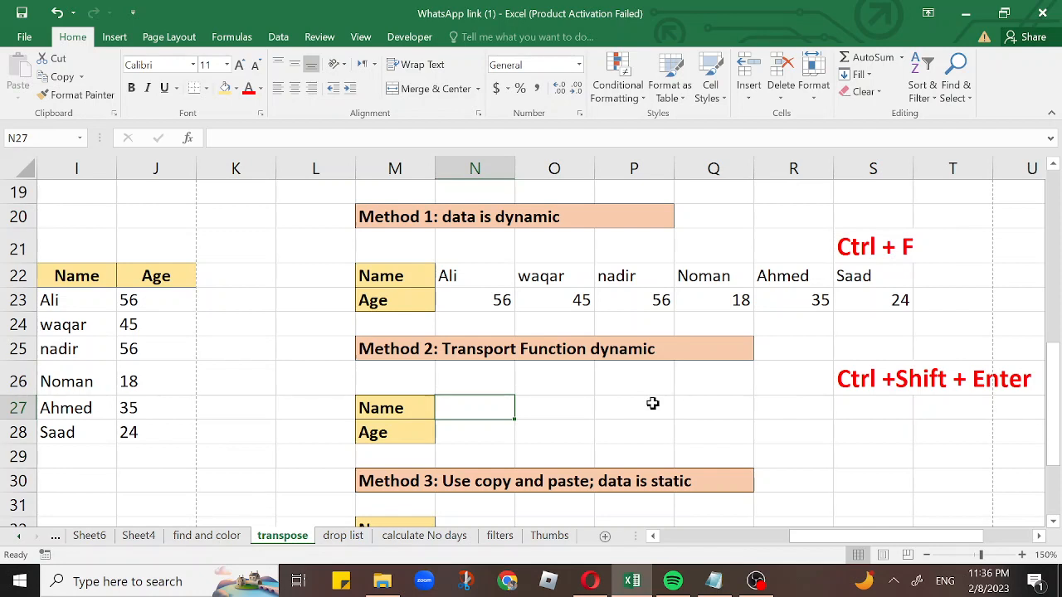
type("+")
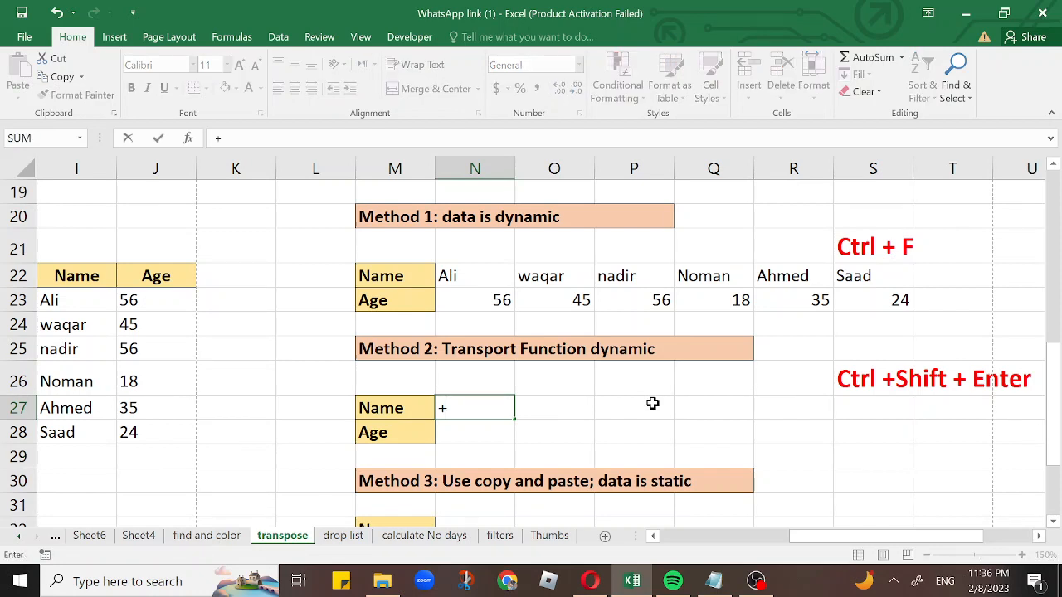
key("BackSpace")
type("=tr")
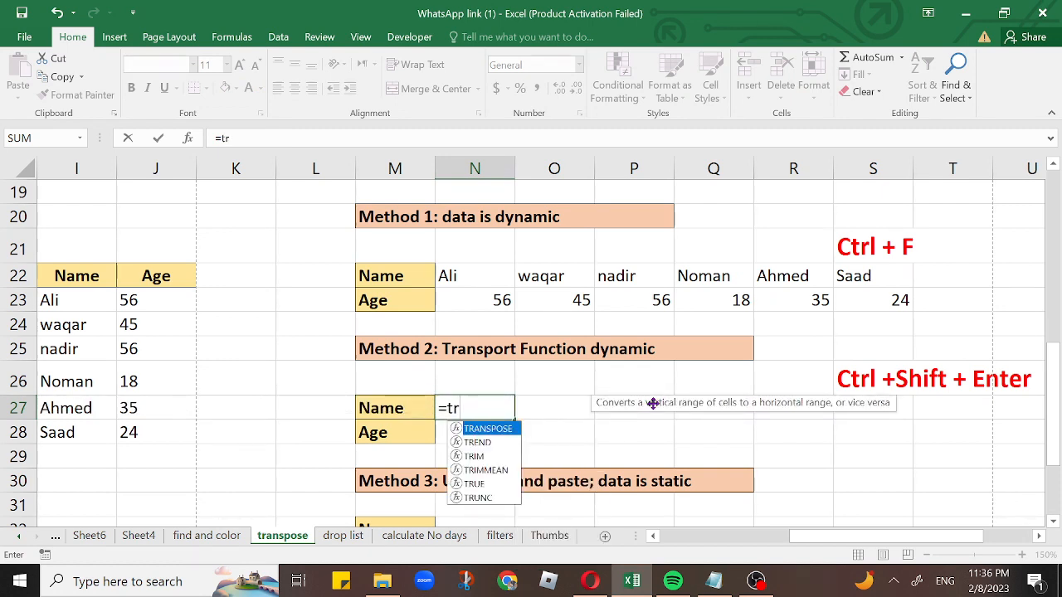
key("Tab")
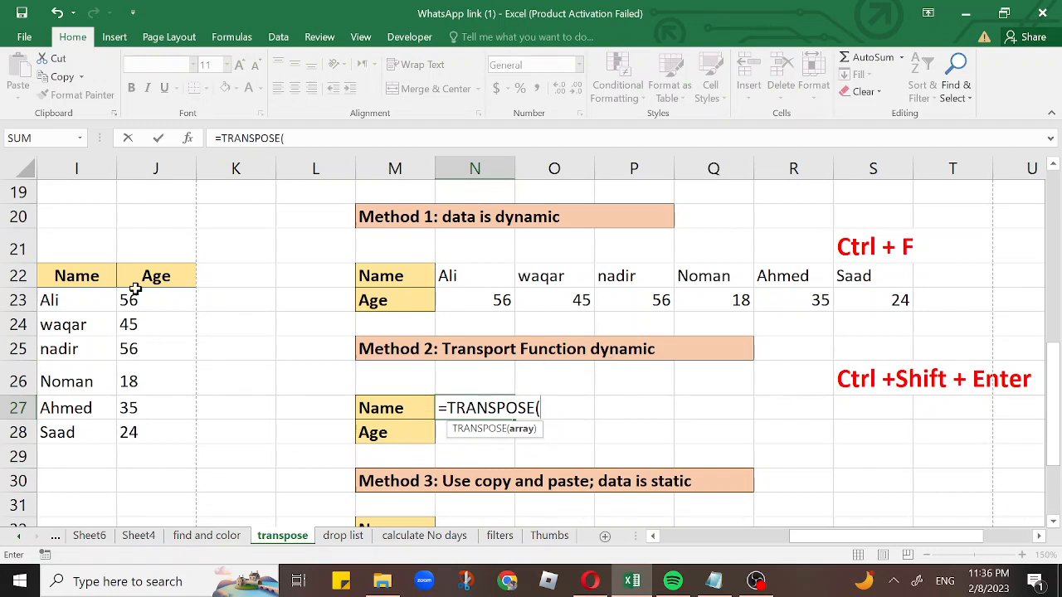
left_click_drag(88, 301, 139, 429)
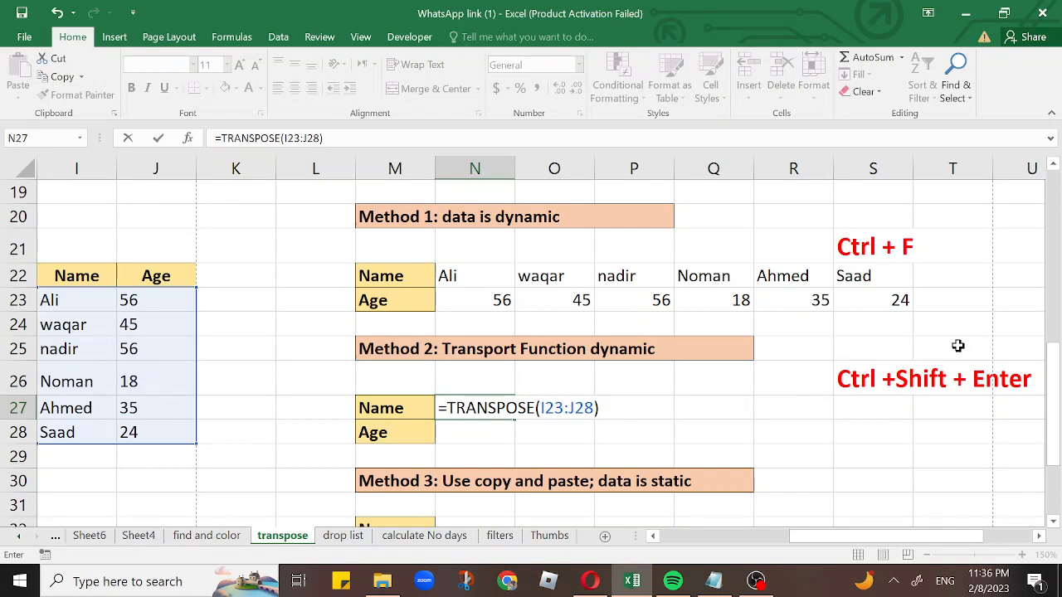
key("ctrl+shift+Return")
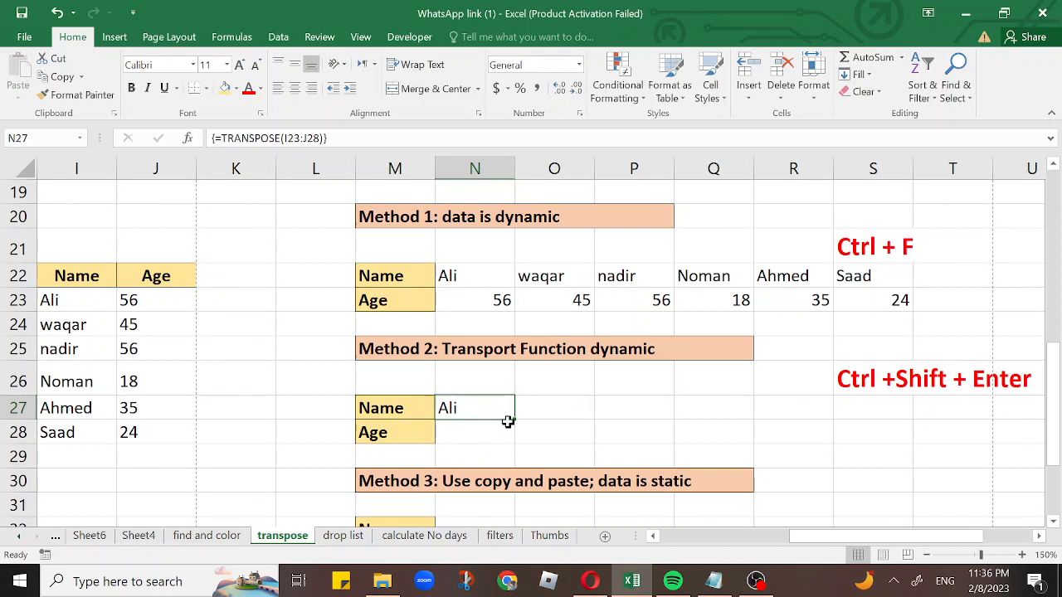
- Extend the TRANSPOSE formula from N27 across to S27 and re-enter it as one array formula over N27:S27
left_click_drag(514, 419, 740, 430)
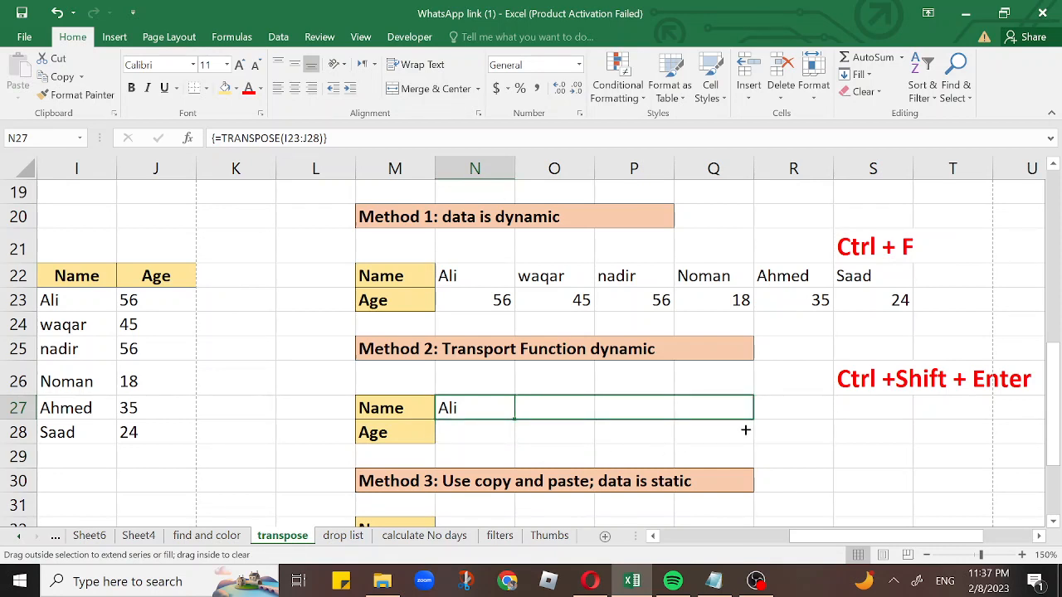
left_click_drag(778, 421, 886, 411)
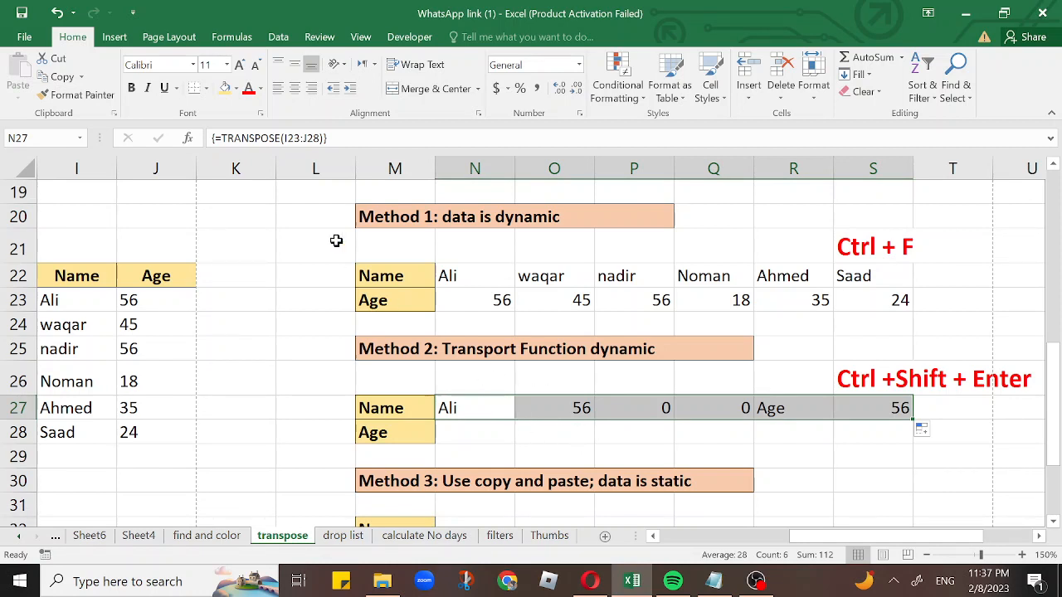
left_click(342, 138)
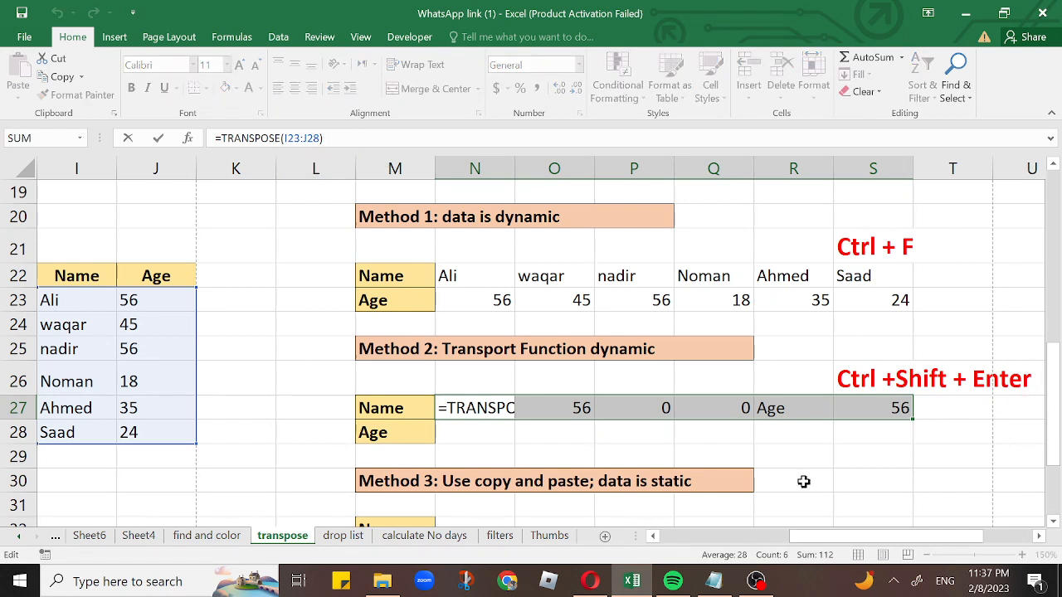
key("ctrl+shift+Return")
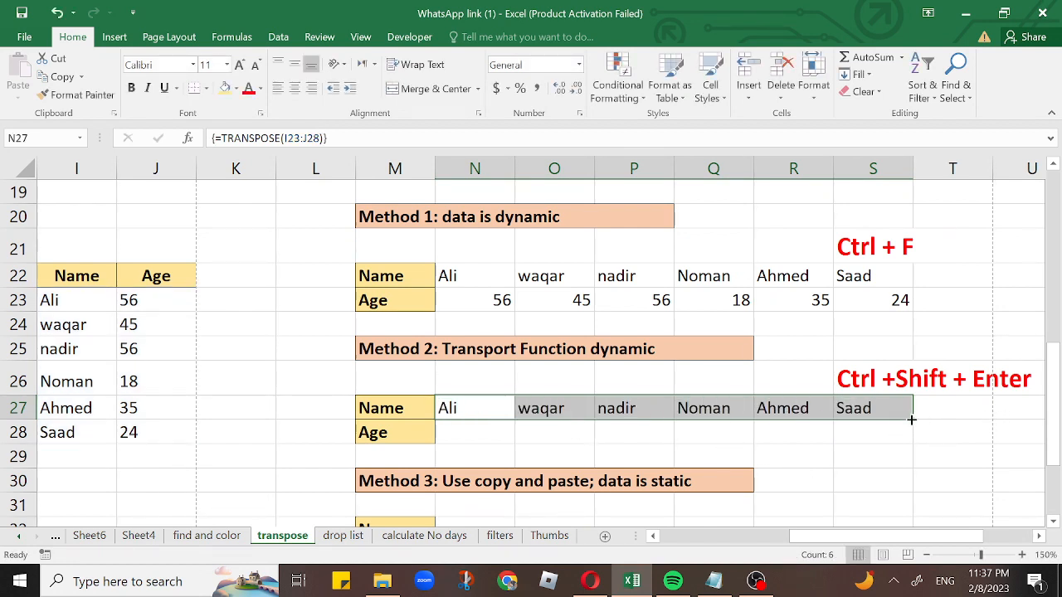
- Extend the Method 2 range down to row 28 and re-enter =TRANSPOSE(I23:J28) as one array formula over N27:S28
left_click_drag(911, 420, 914, 444)
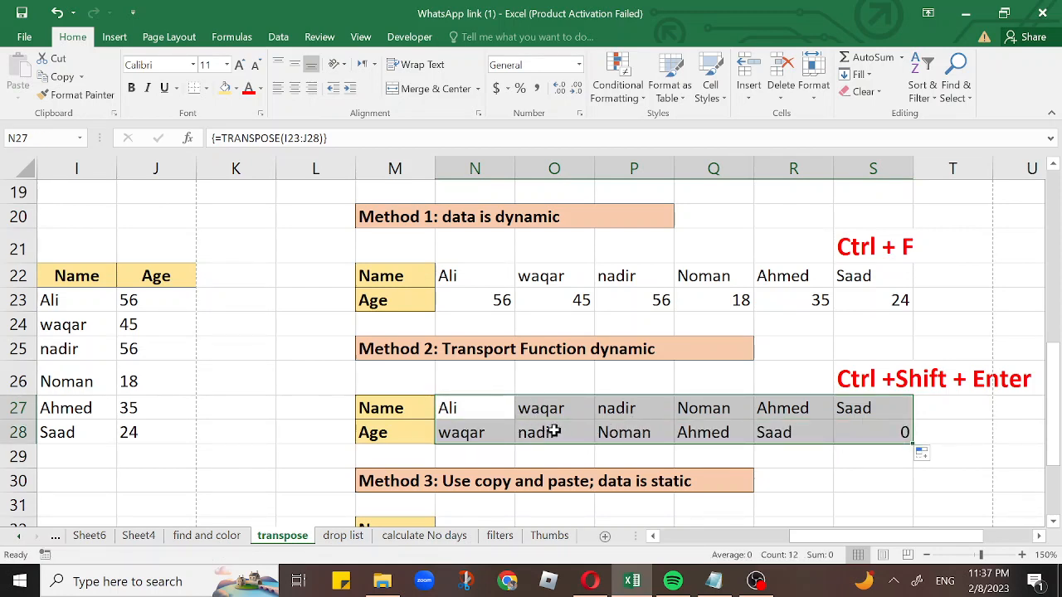
left_click(338, 138)
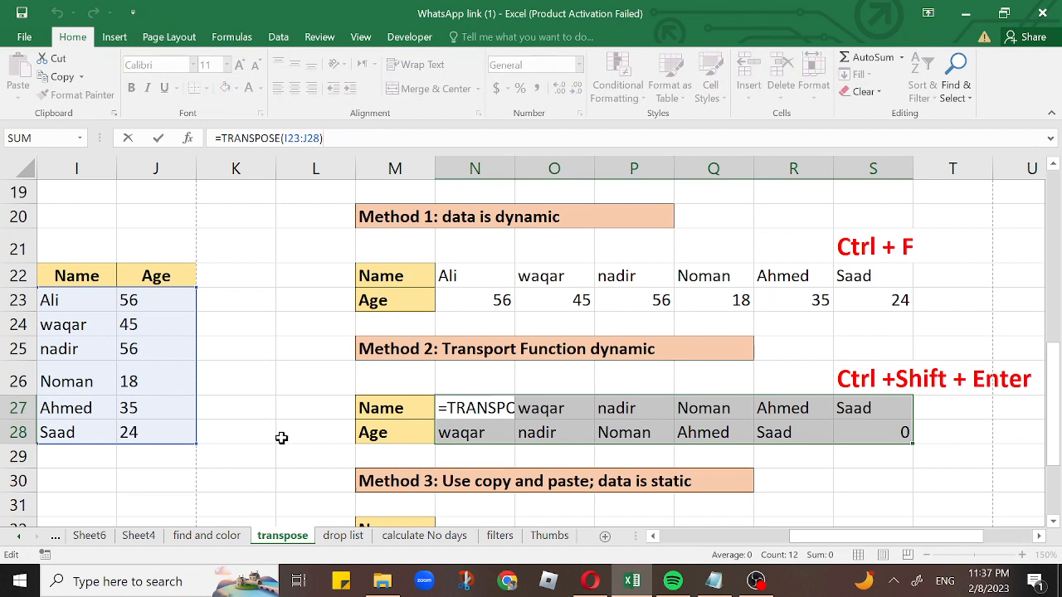
key("ctrl+shift+Return")
key("ctrl+shift+Return")
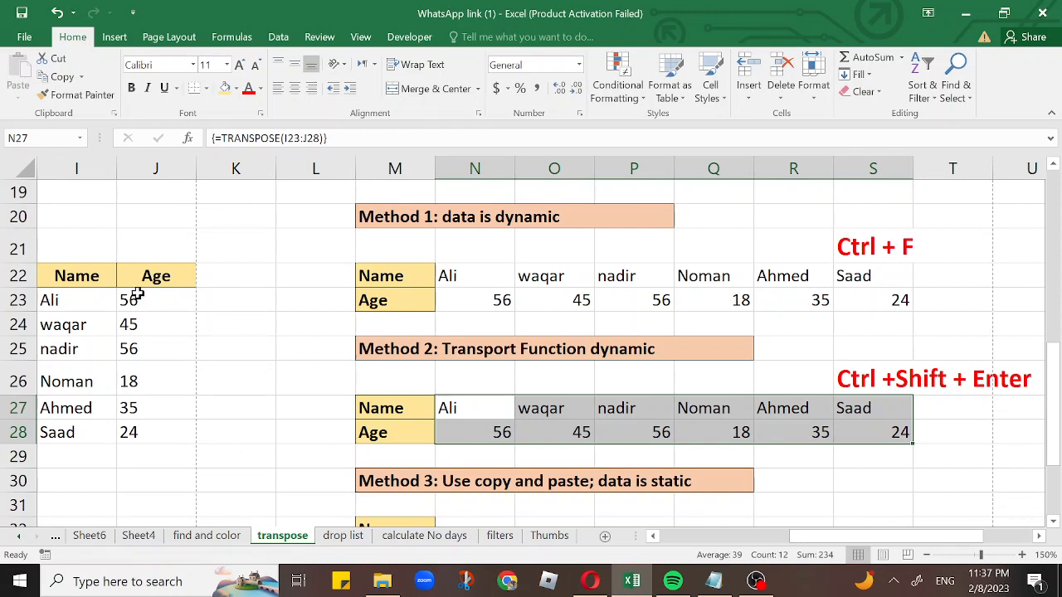
- Correct the M25 heading to "Method 2: Transpose Function dynamic"
left_click(478, 349)
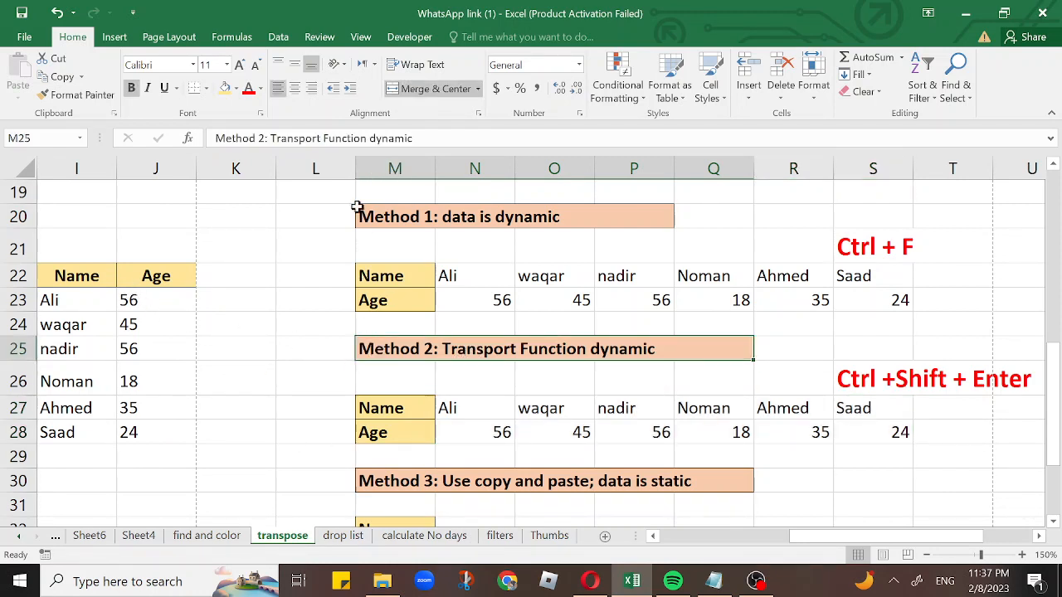
left_click(326, 138)
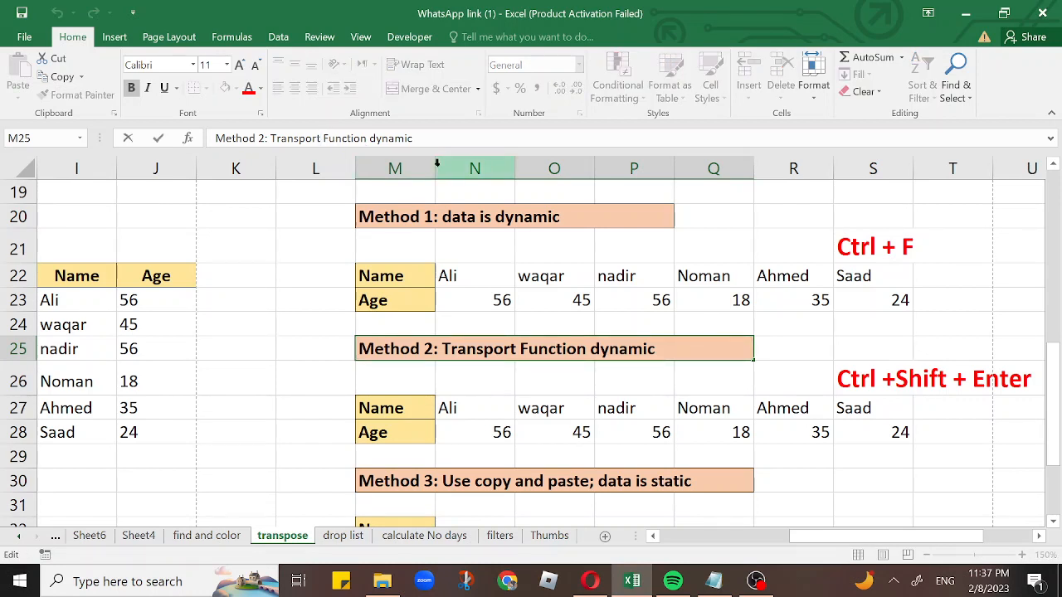
key("BackSpace")
key("BackSpace")
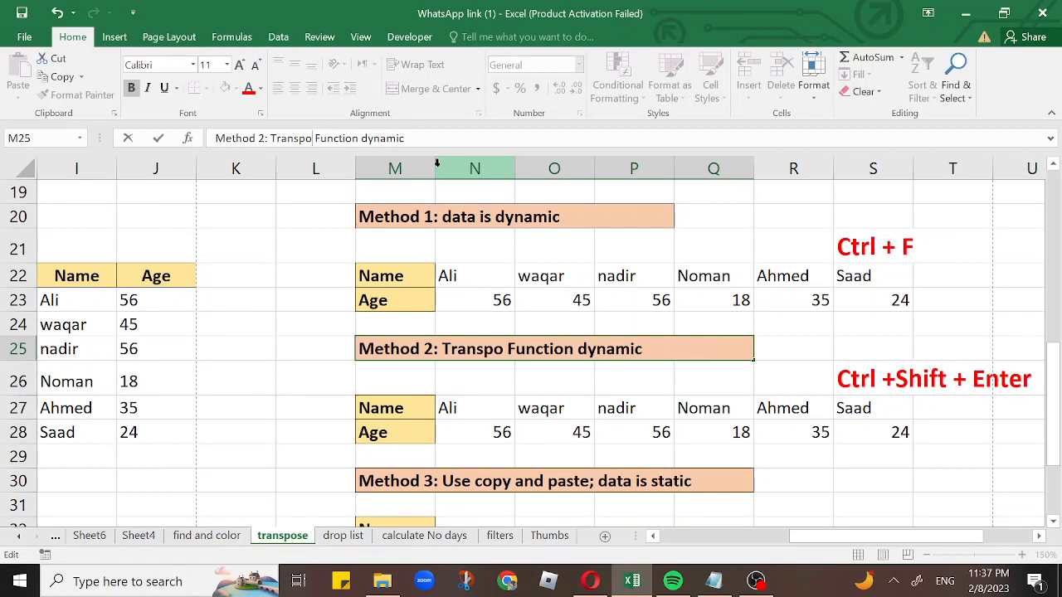
type("se")
key("Return")
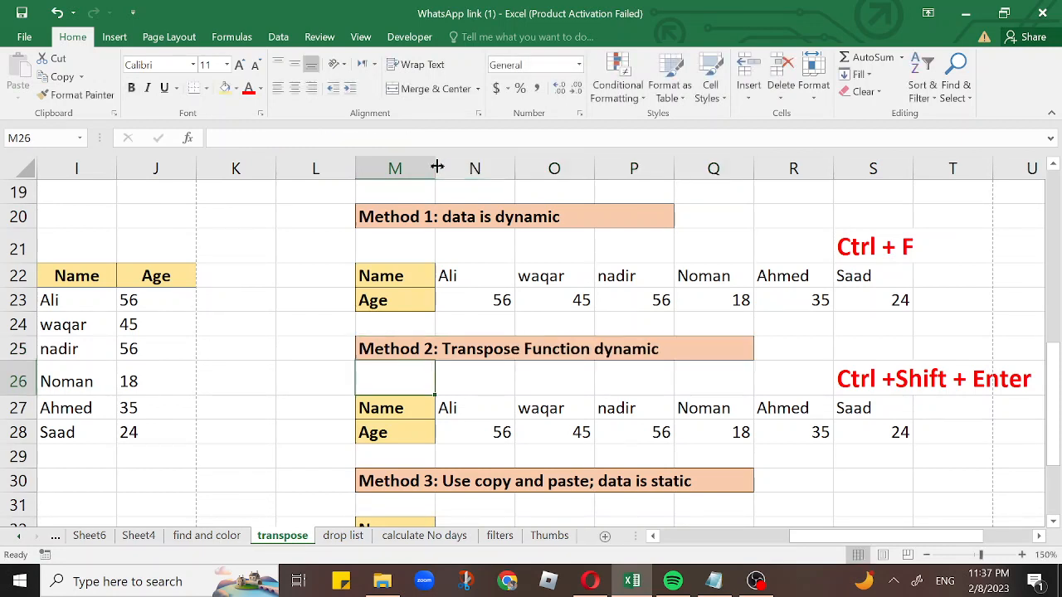
- Set the age in J26 of the source table to 20 and check the matching Method 2 and Method 1 cells
left_click(471, 412)
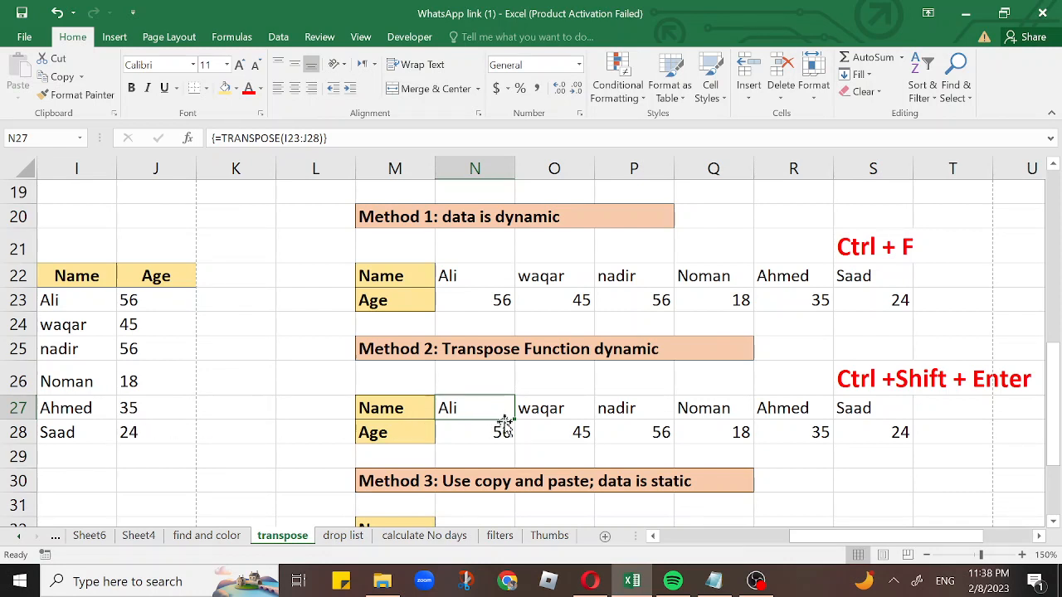
left_click(150, 385)
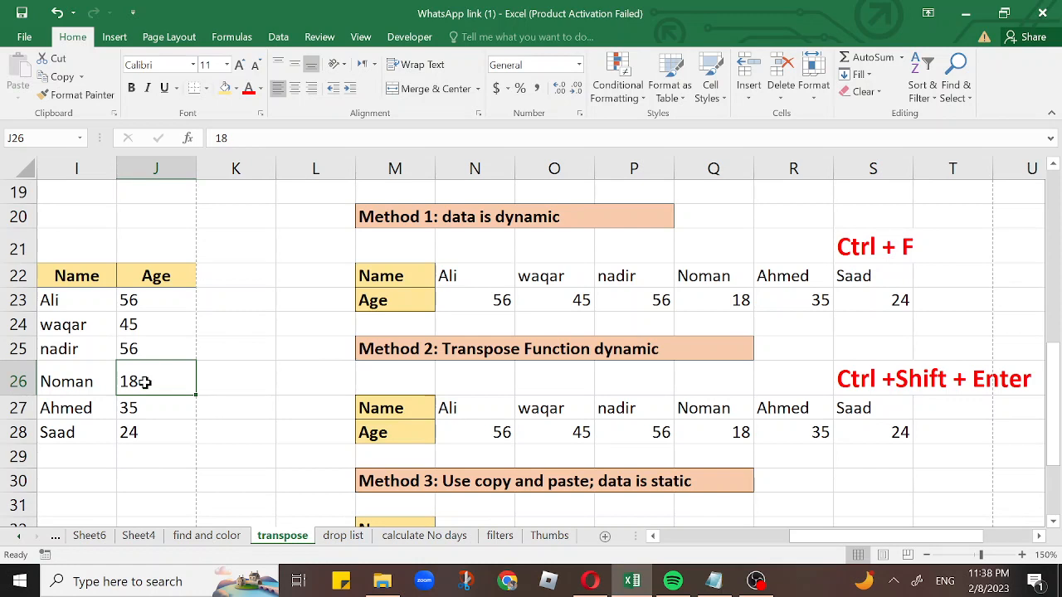
type("20")
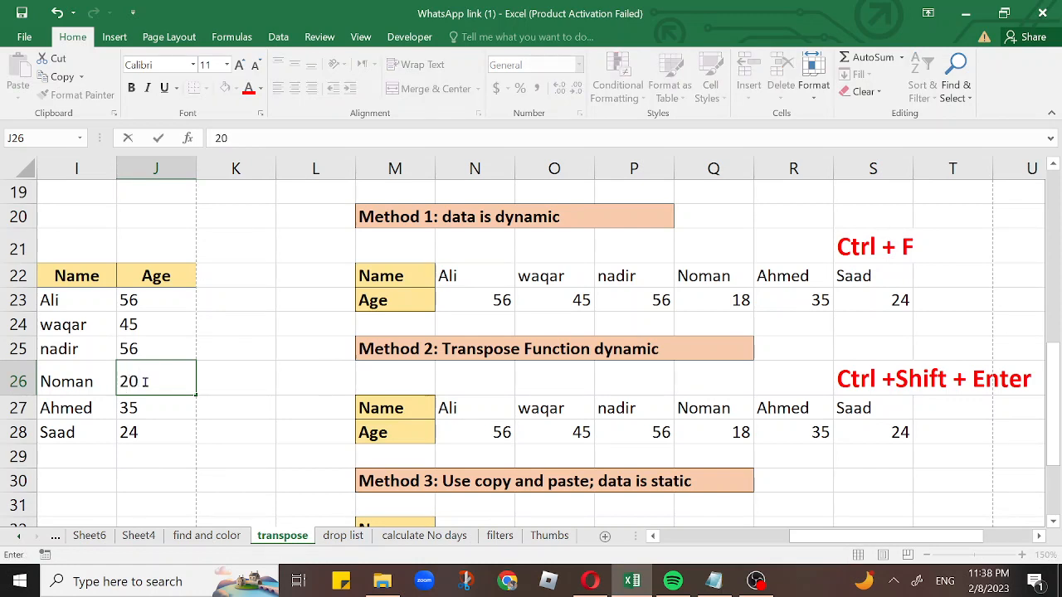
key("Return")
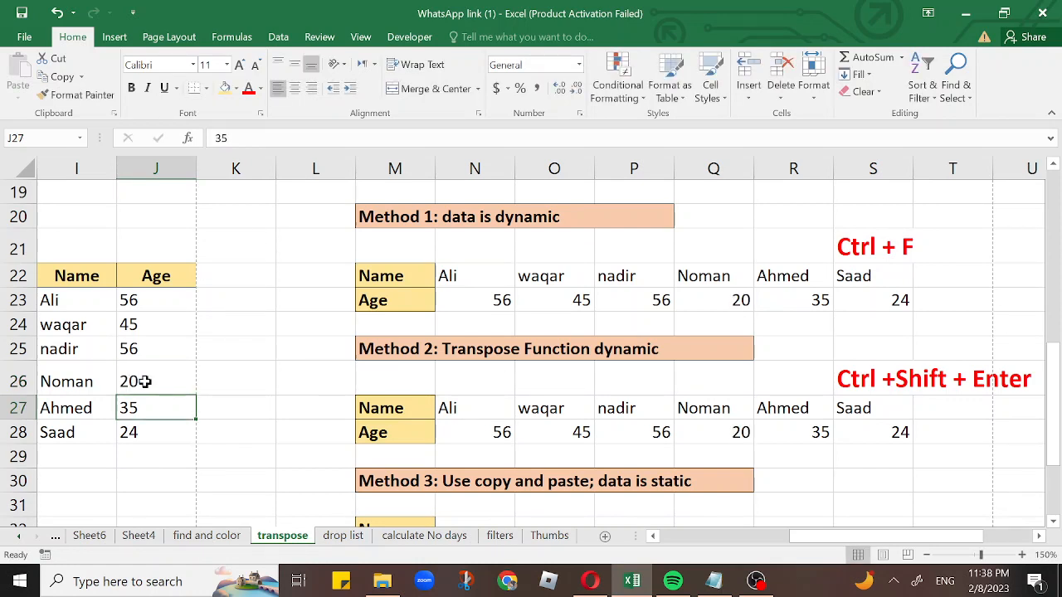
left_click(729, 440)
left_click(723, 304)
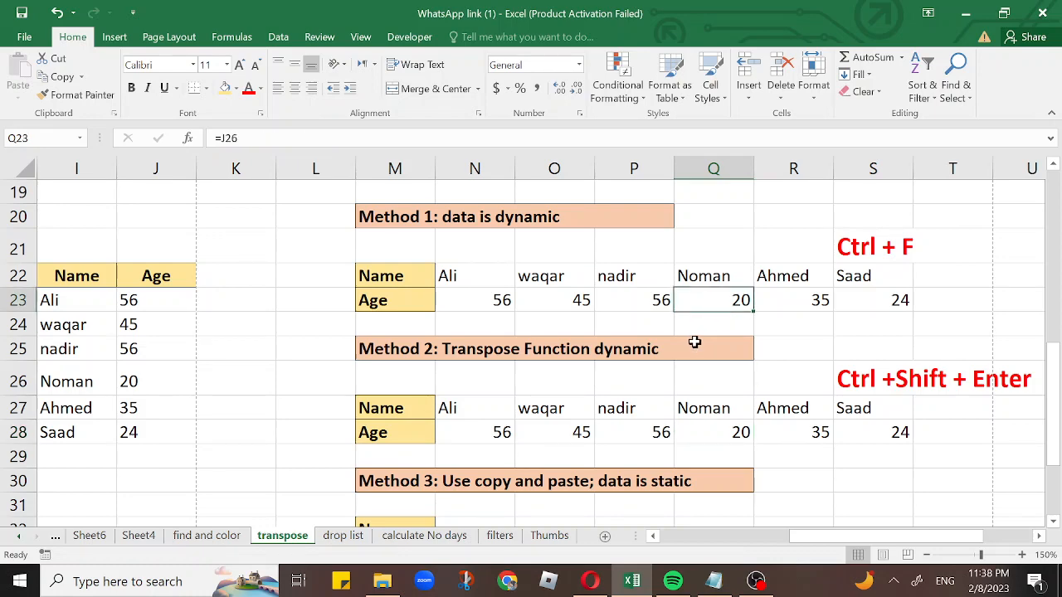
- Copy the source names and ages in I23:J28 for the Method 3 table
scroll(608, 386, "down", 1)
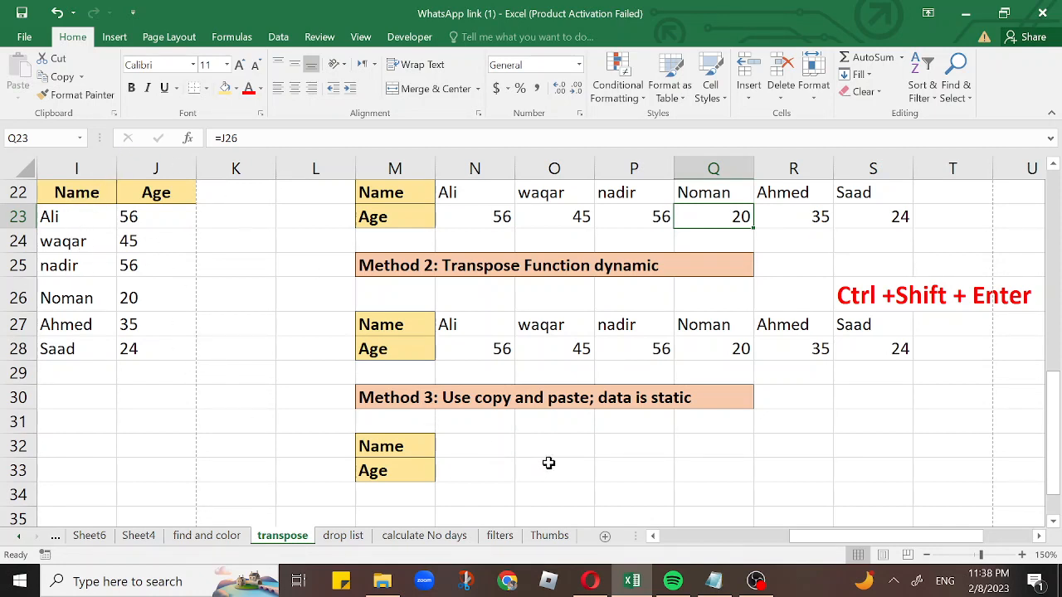
left_click(99, 345)
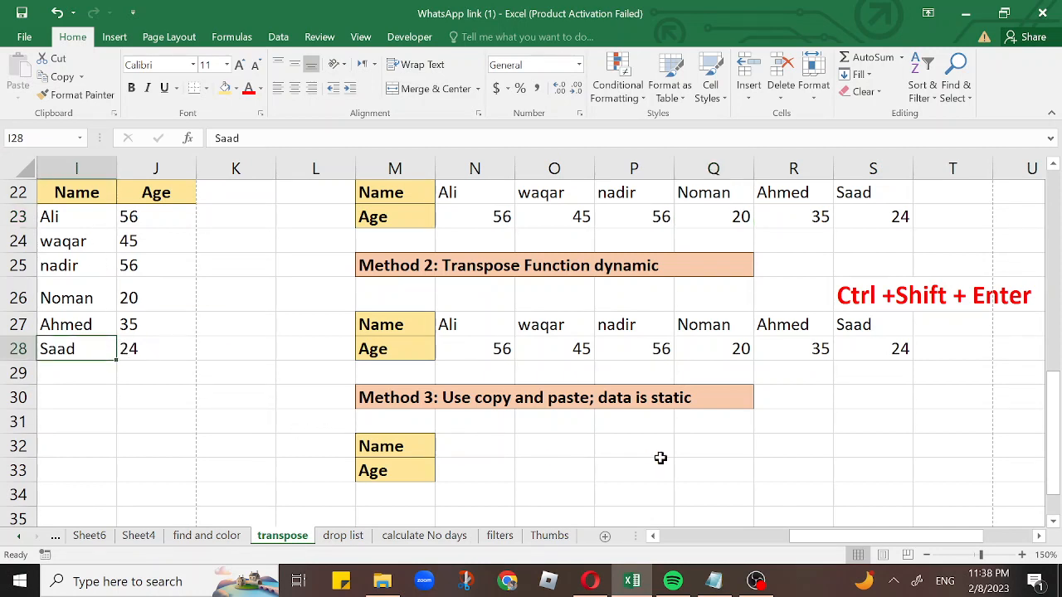
scroll(639, 480, "up", 1)
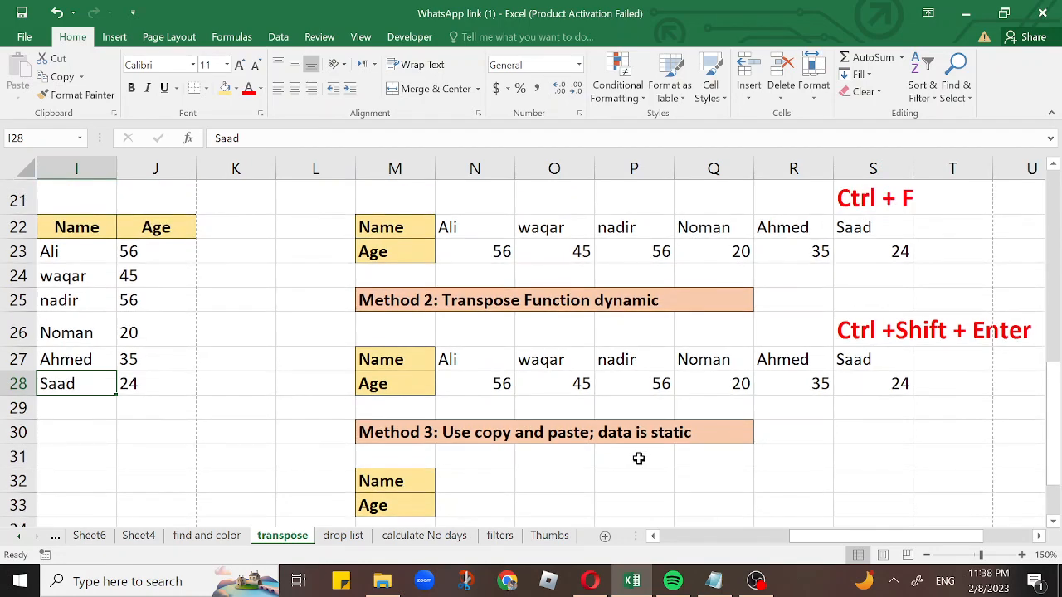
left_click_drag(94, 259, 153, 382)
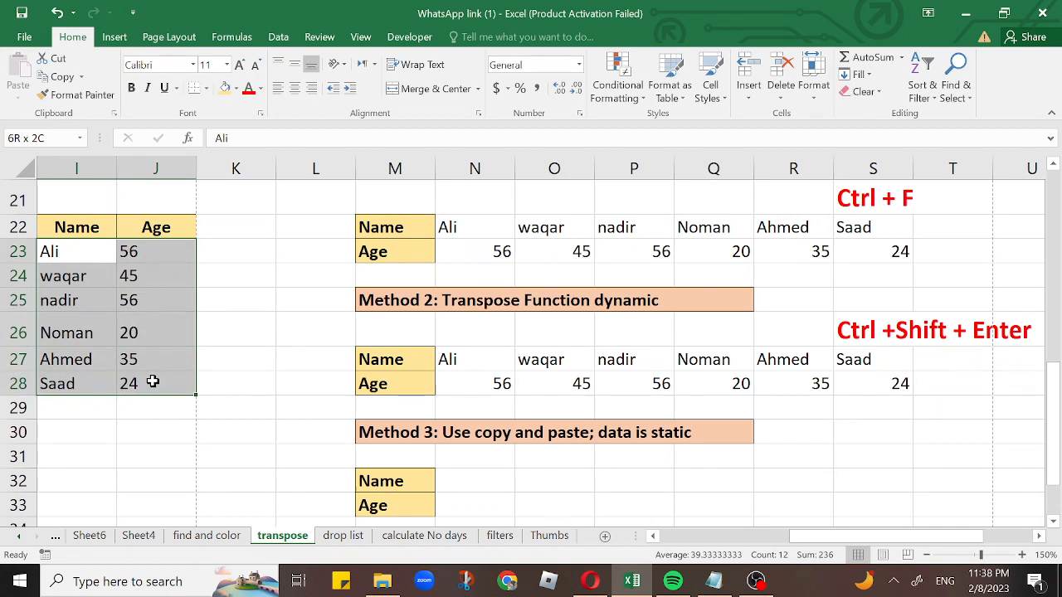
left_click_drag(152, 381, 153, 381)
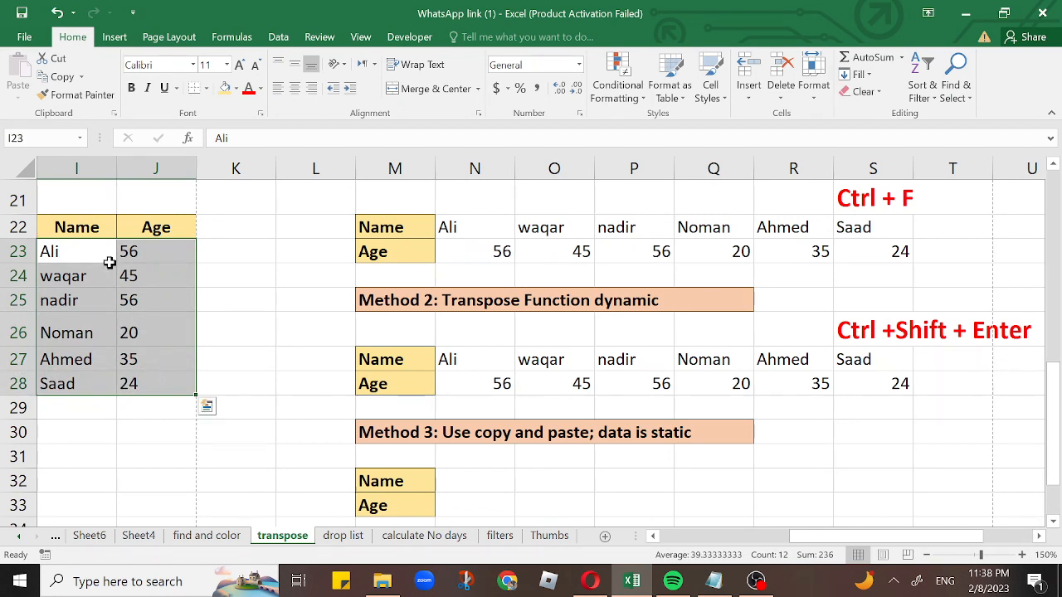
right_click(157, 300)
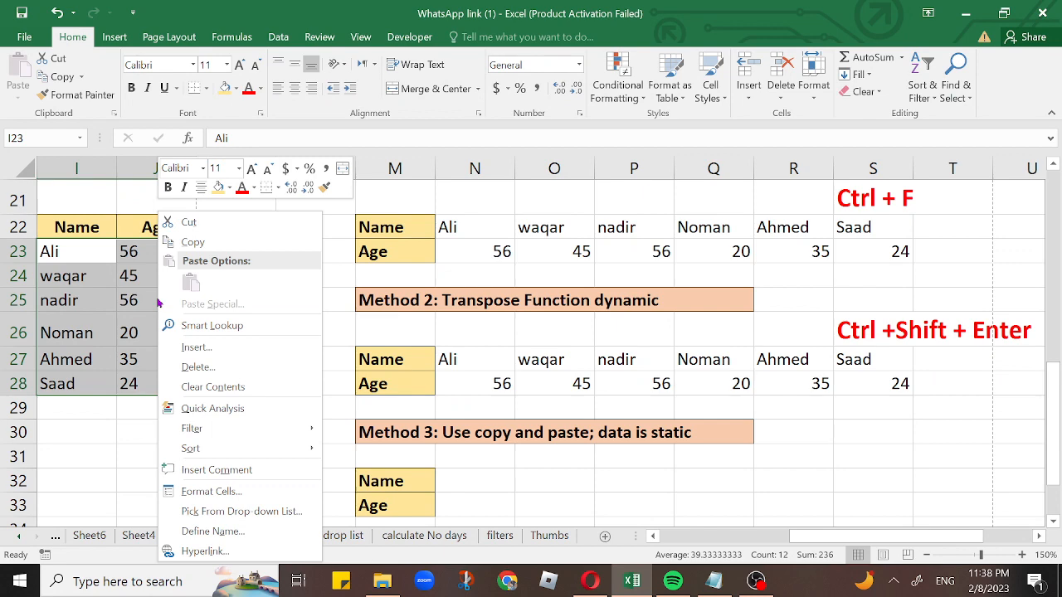
left_click(198, 247)
scroll(484, 429, "down", 1)
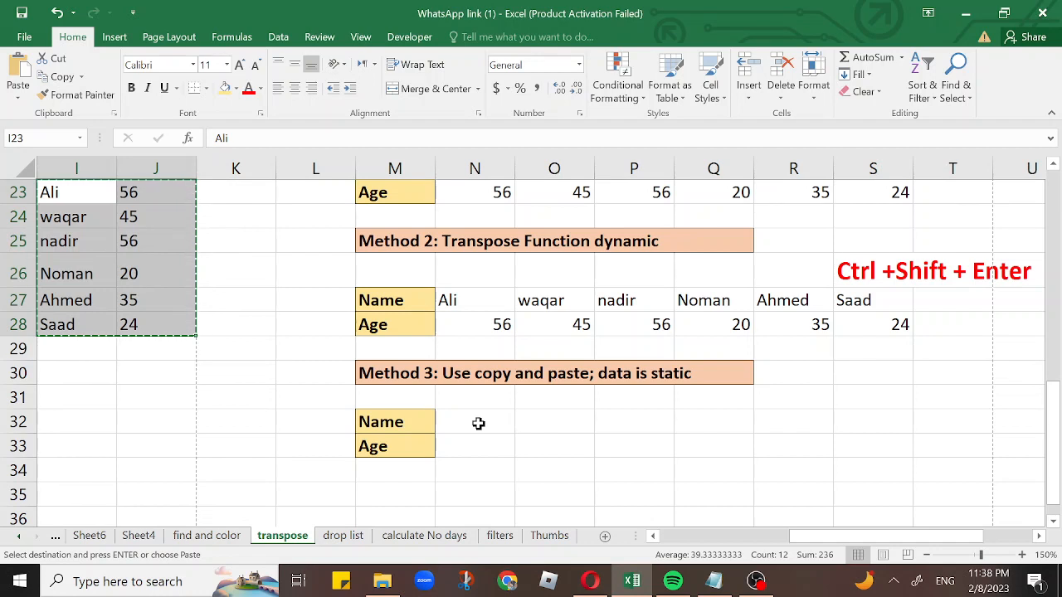
- Paste the copied data at N32 using Paste Special with Transpose enabled, and clear the copy selection
left_click(478, 424)
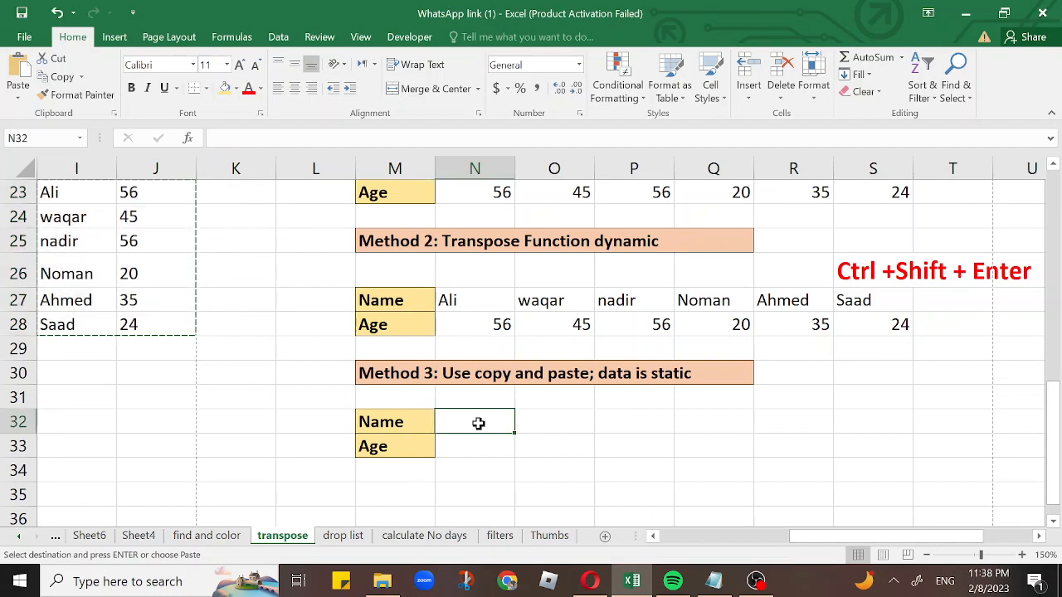
right_click(479, 427)
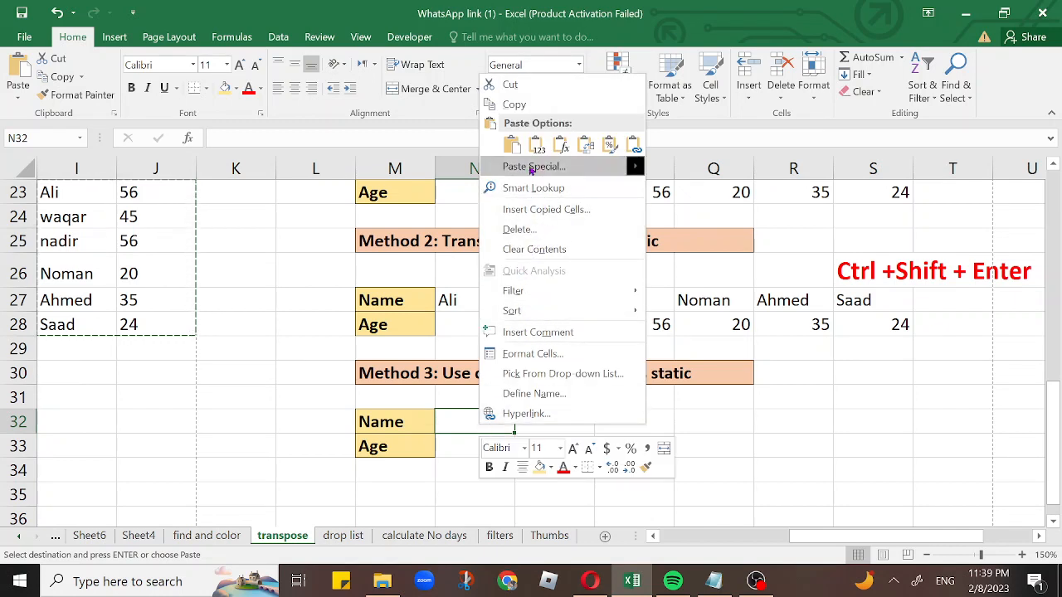
mouse_move(544, 169)
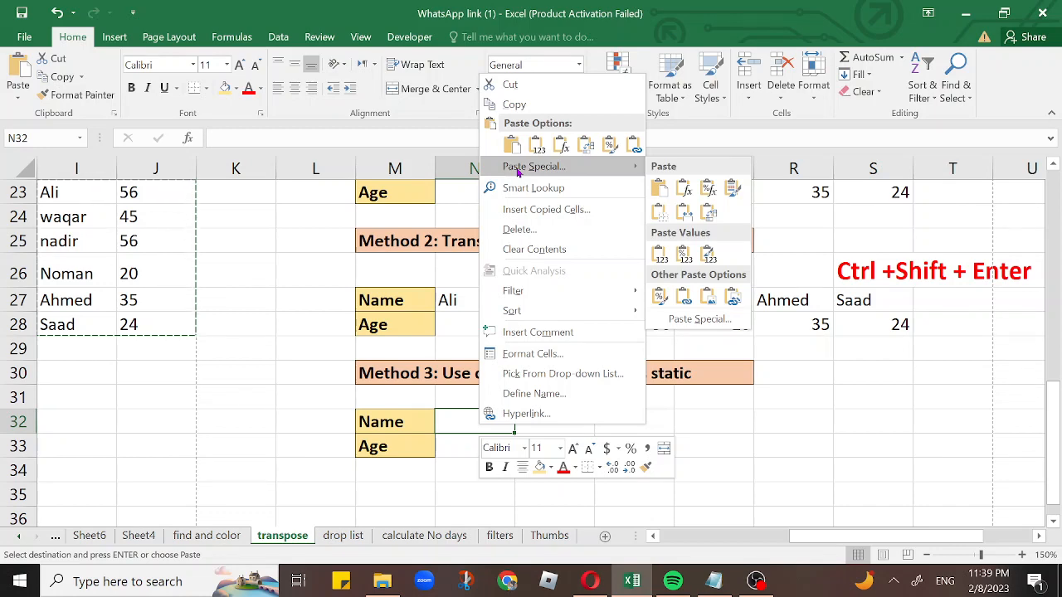
left_click(517, 169)
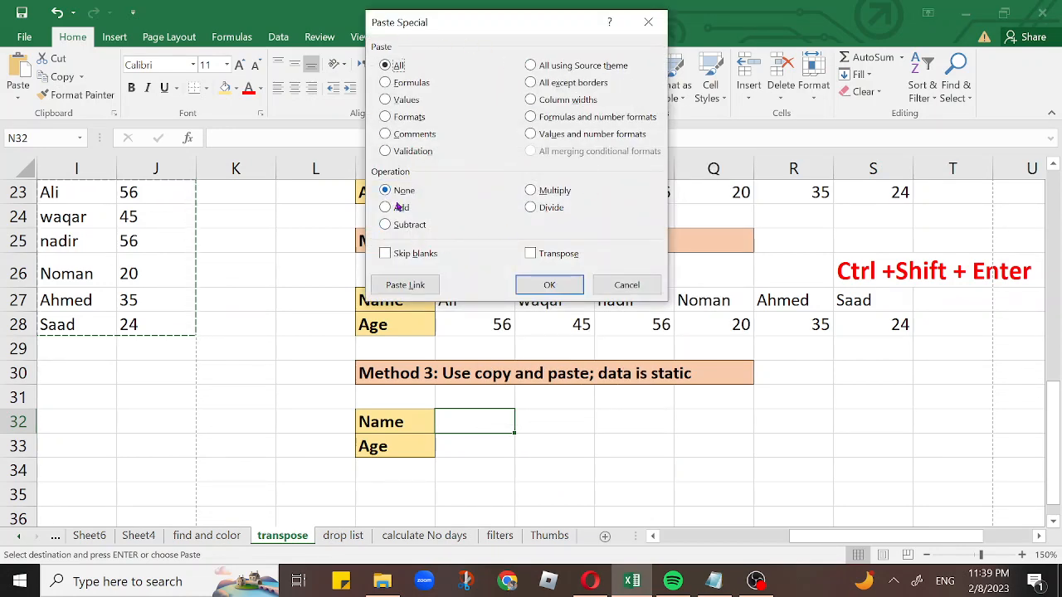
left_click(531, 254)
left_click(549, 286)
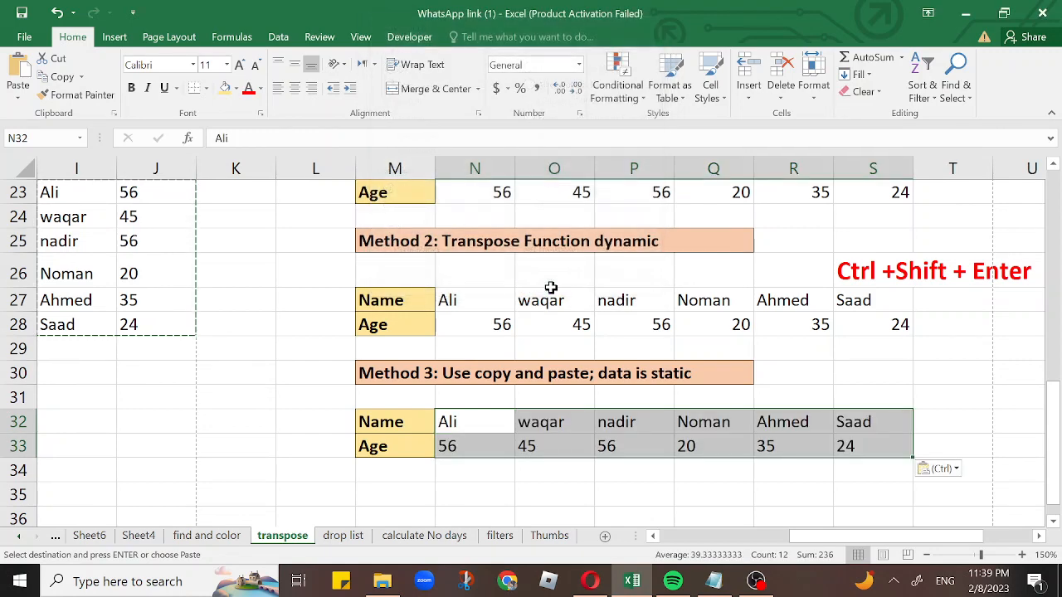
left_click(609, 486)
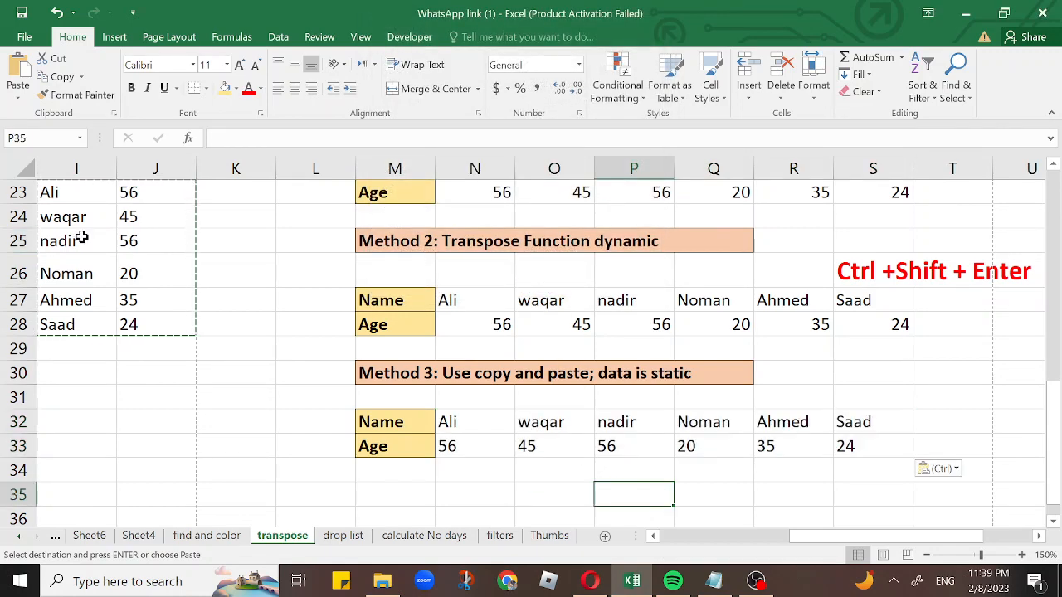
key("Escape")
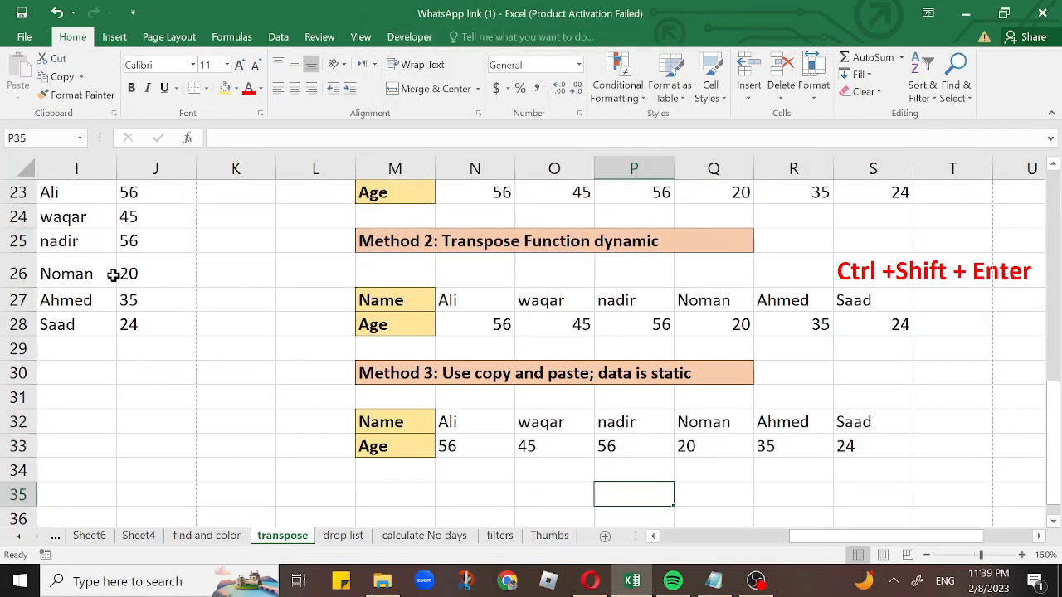
- Set the age in J26 of the source table to 30 and compare the corresponding cells of all three method tables
scroll(116, 332, "up", 1)
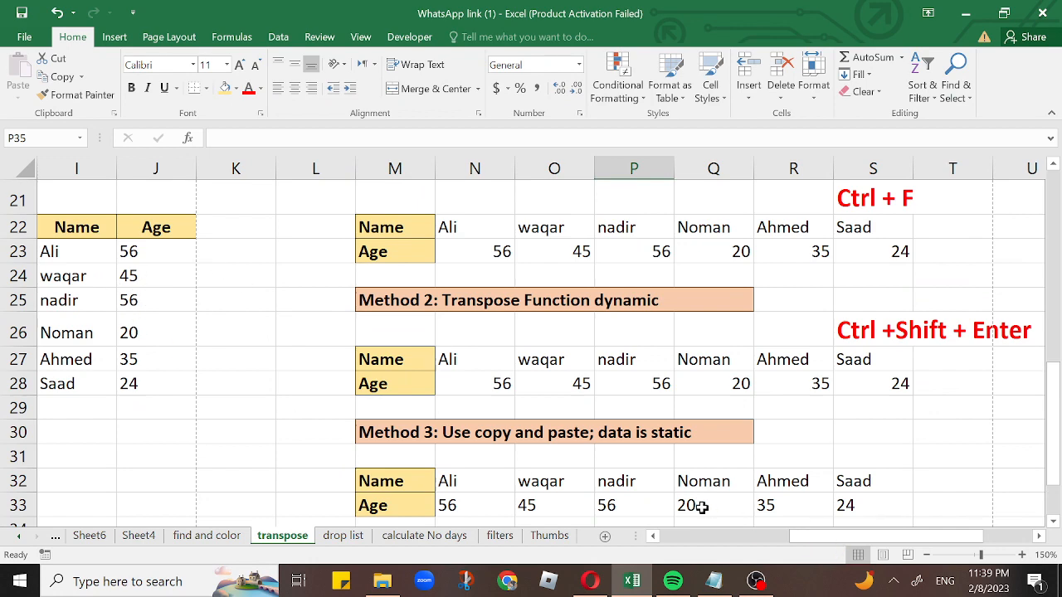
scroll(602, 469, "down", 1)
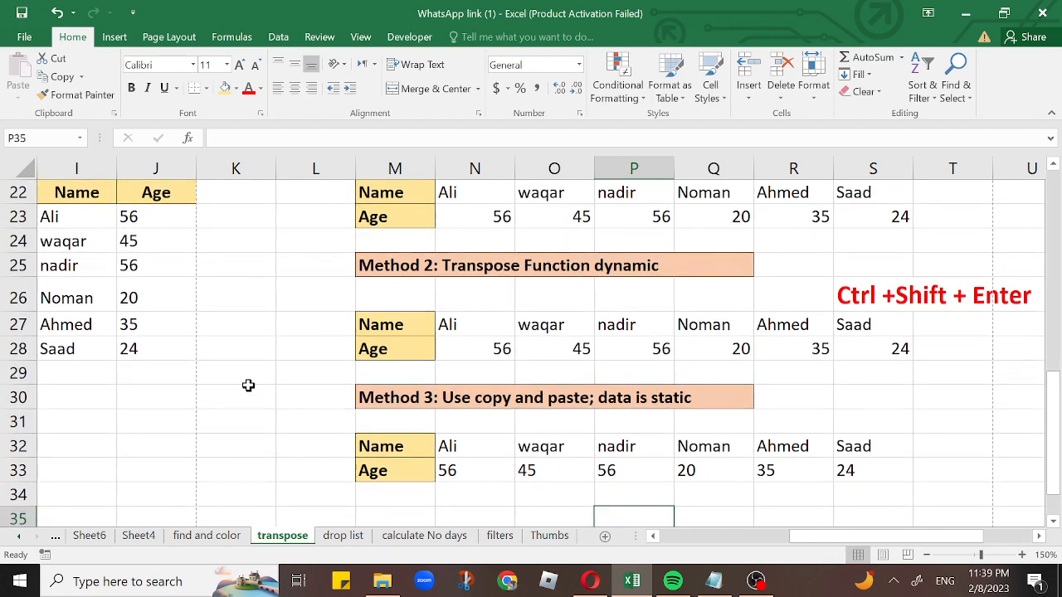
left_click(136, 298)
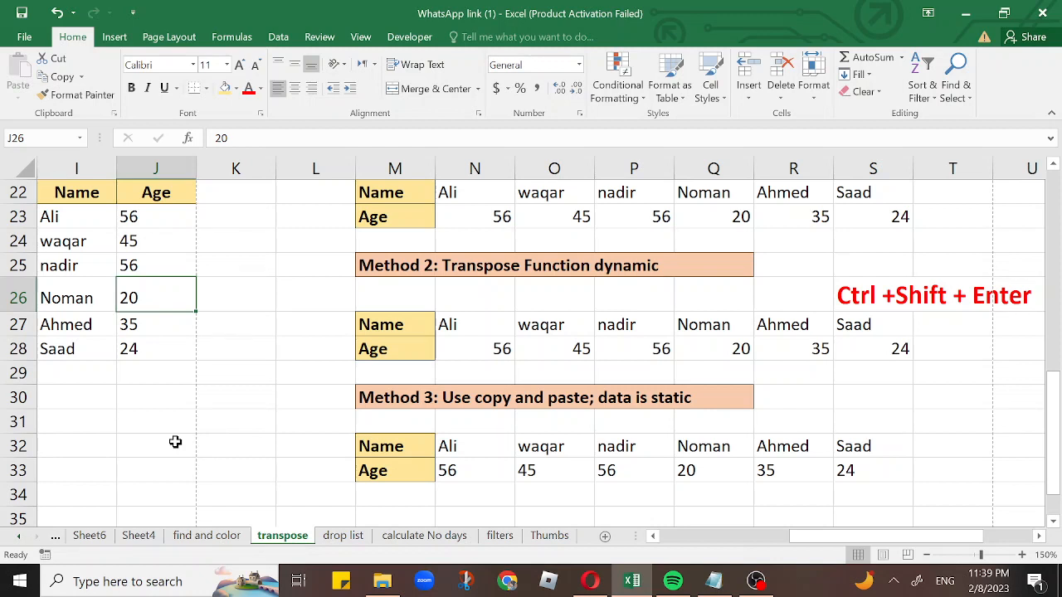
type("30")
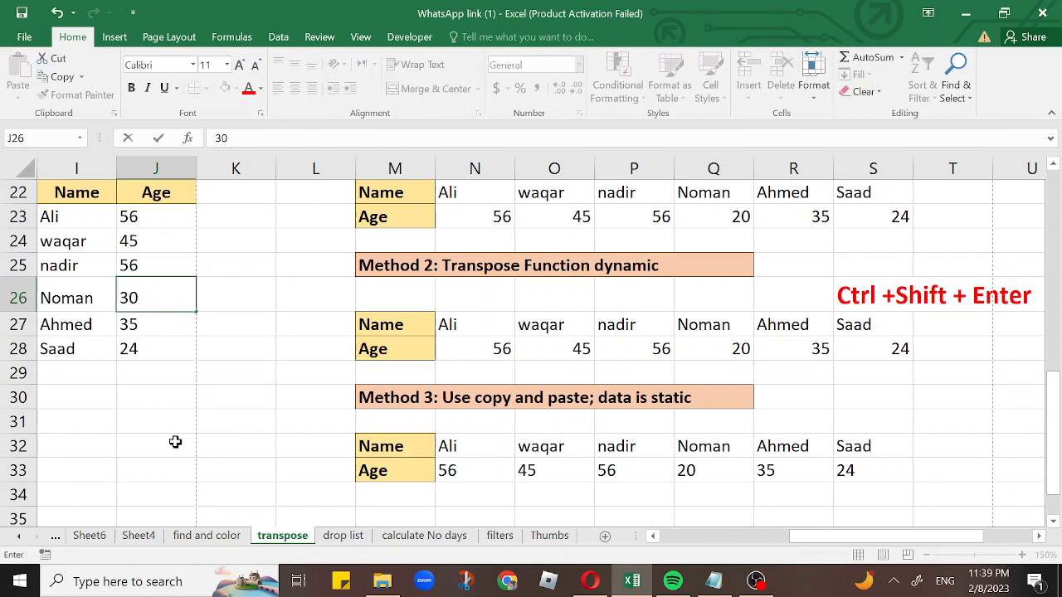
key("Return")
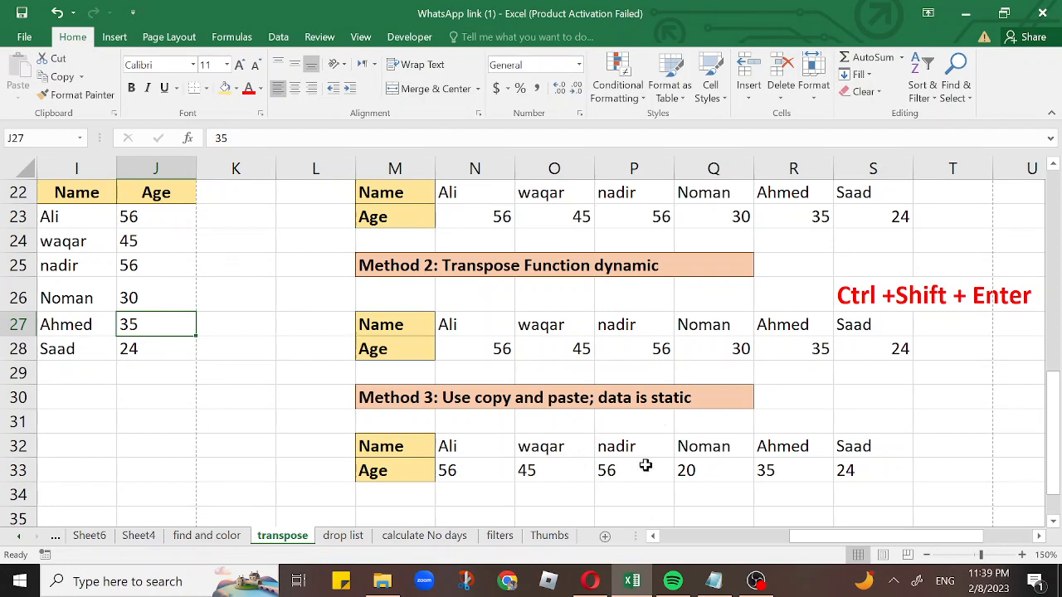
scroll(660, 442, "up", 1)
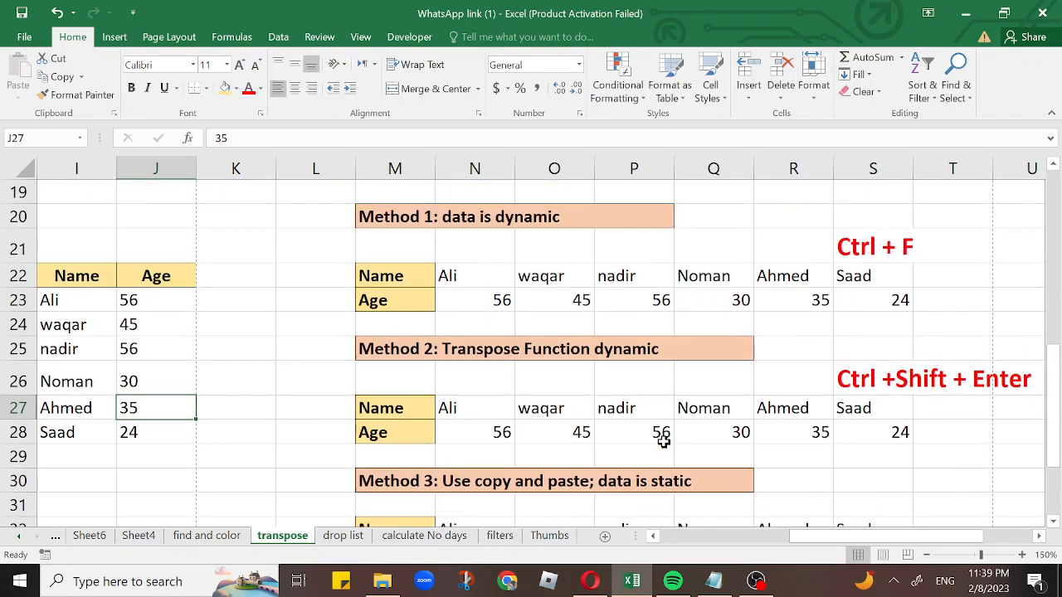
scroll(664, 436, "down", 1)
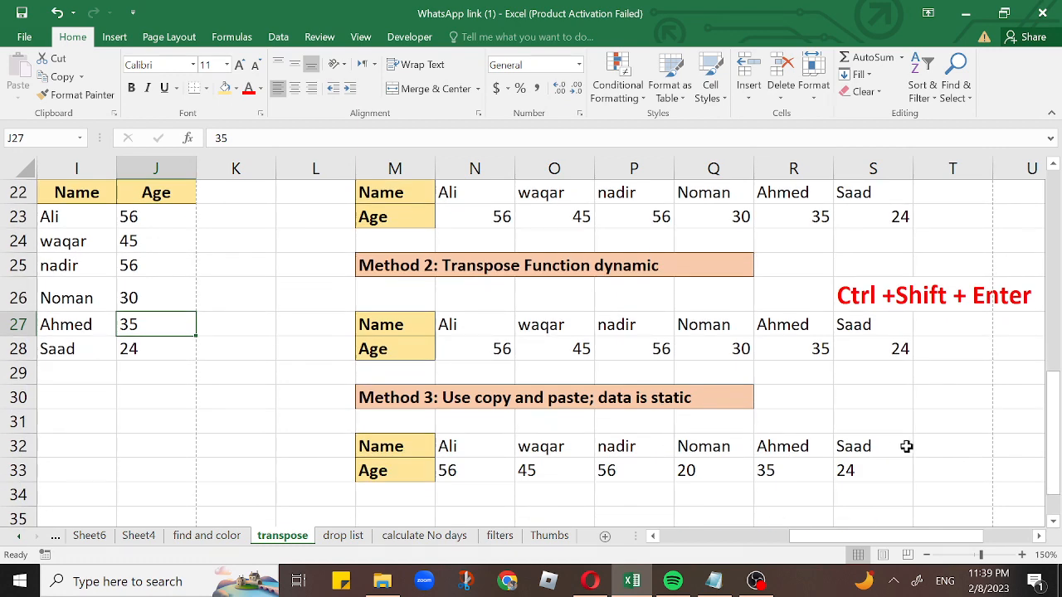